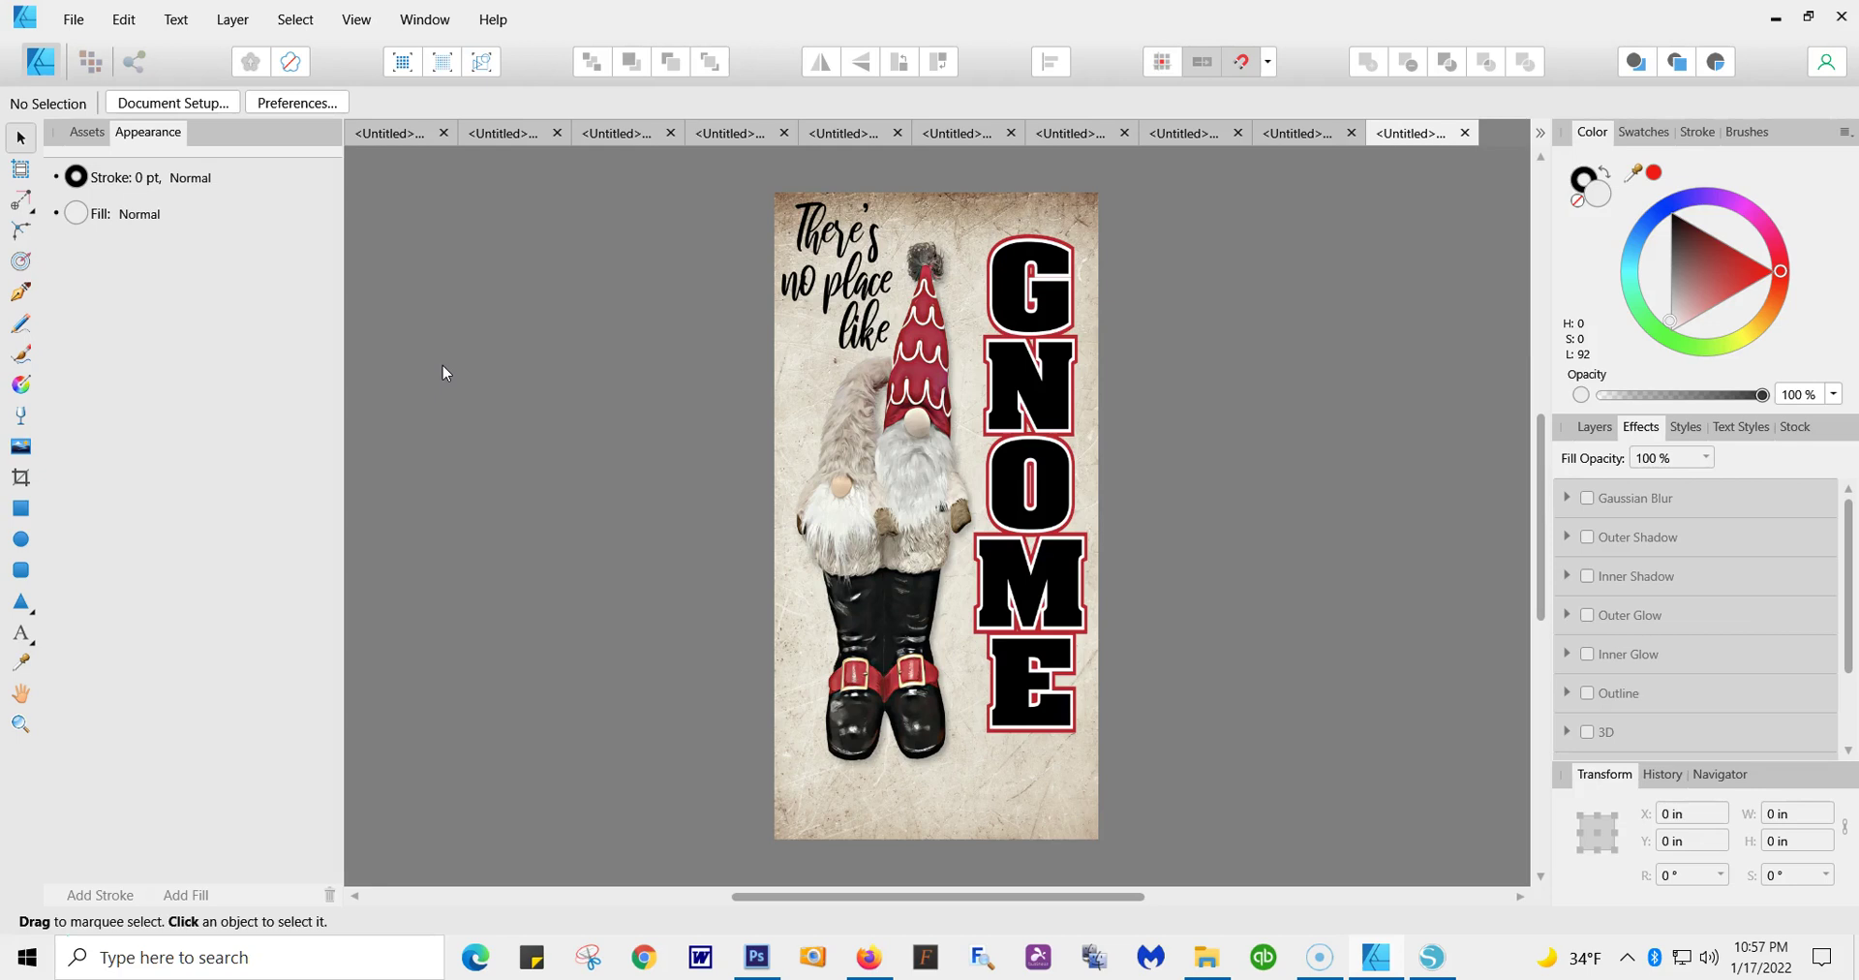
Start a new document from the Letter page preset, leaving it in portrait orientation
left_click(489, 364)
left_click(72, 21)
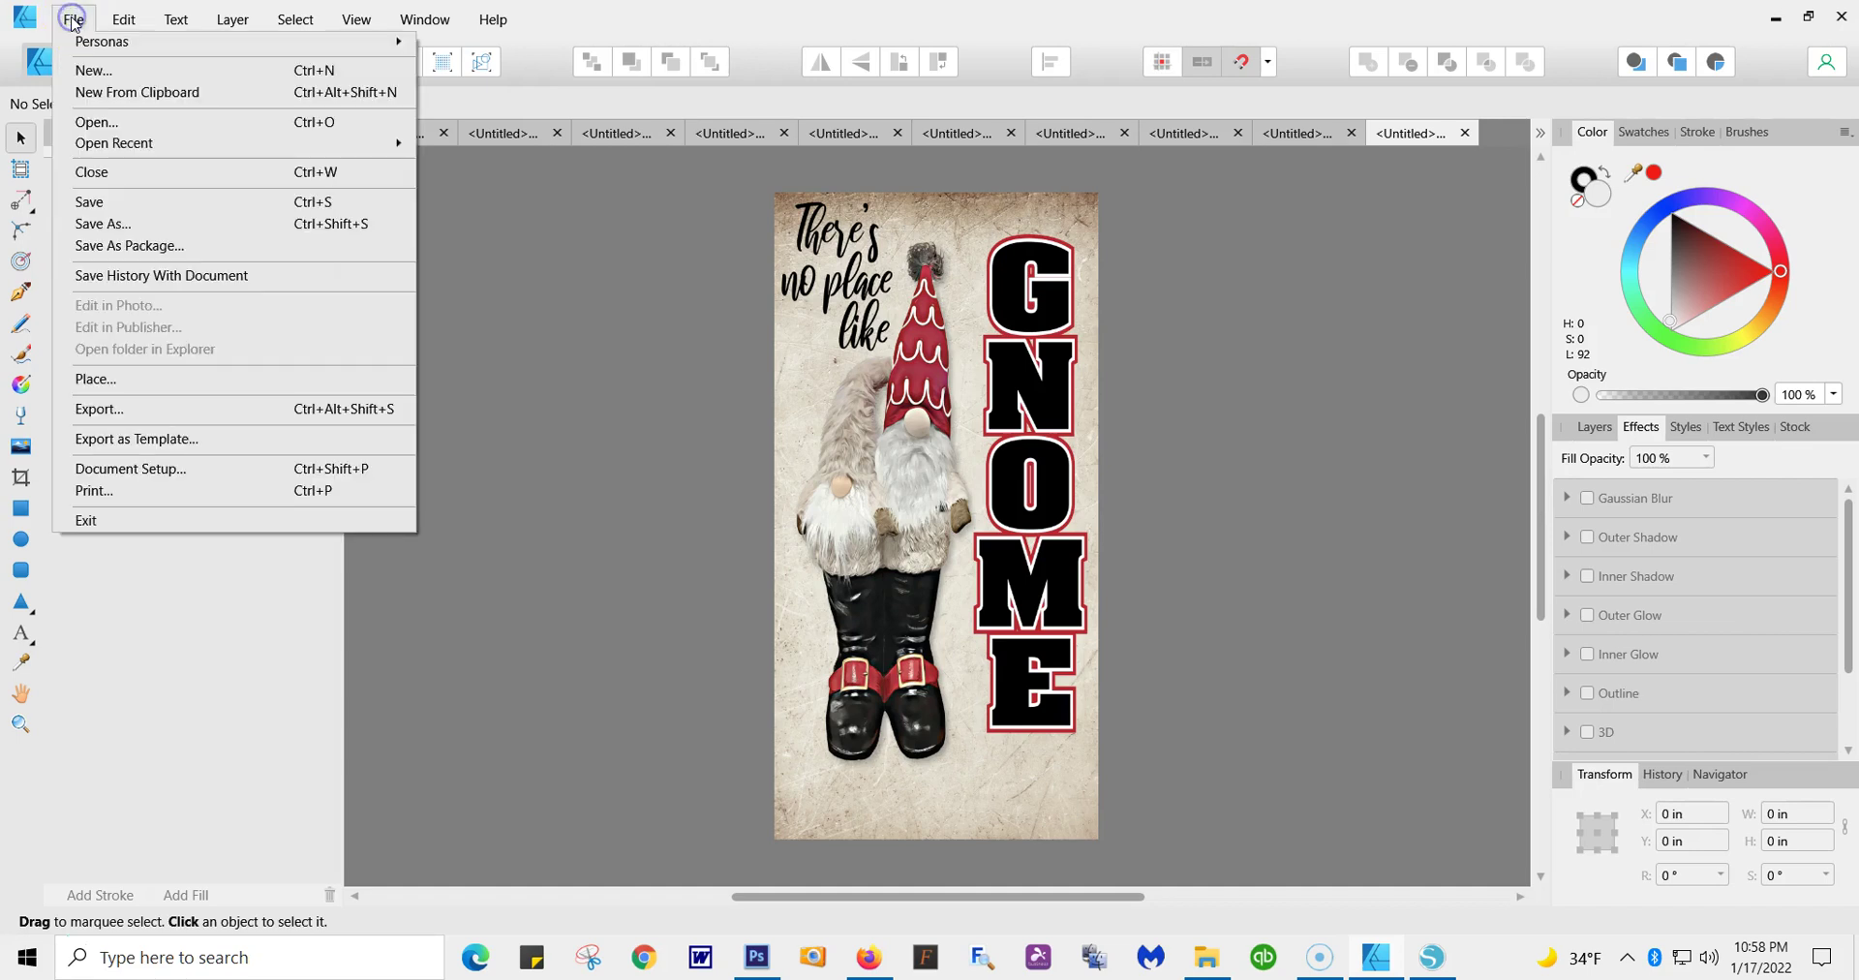
left_click(90, 71)
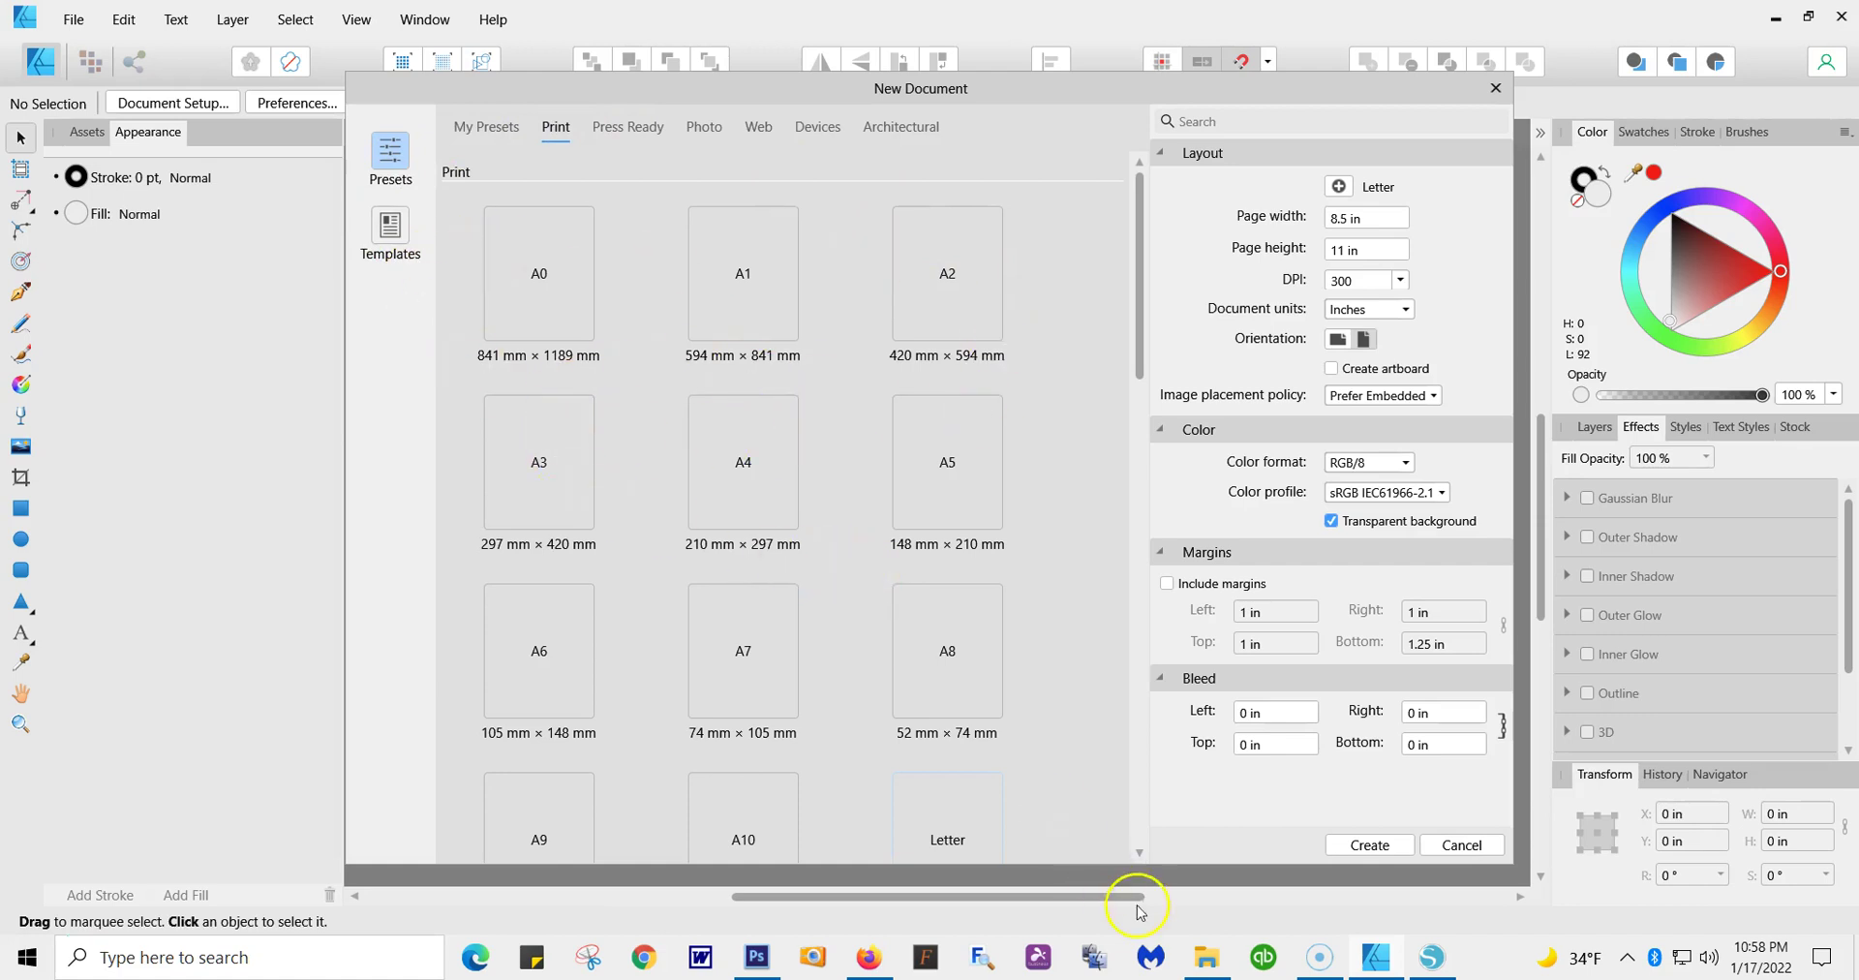
left_click(1139, 853)
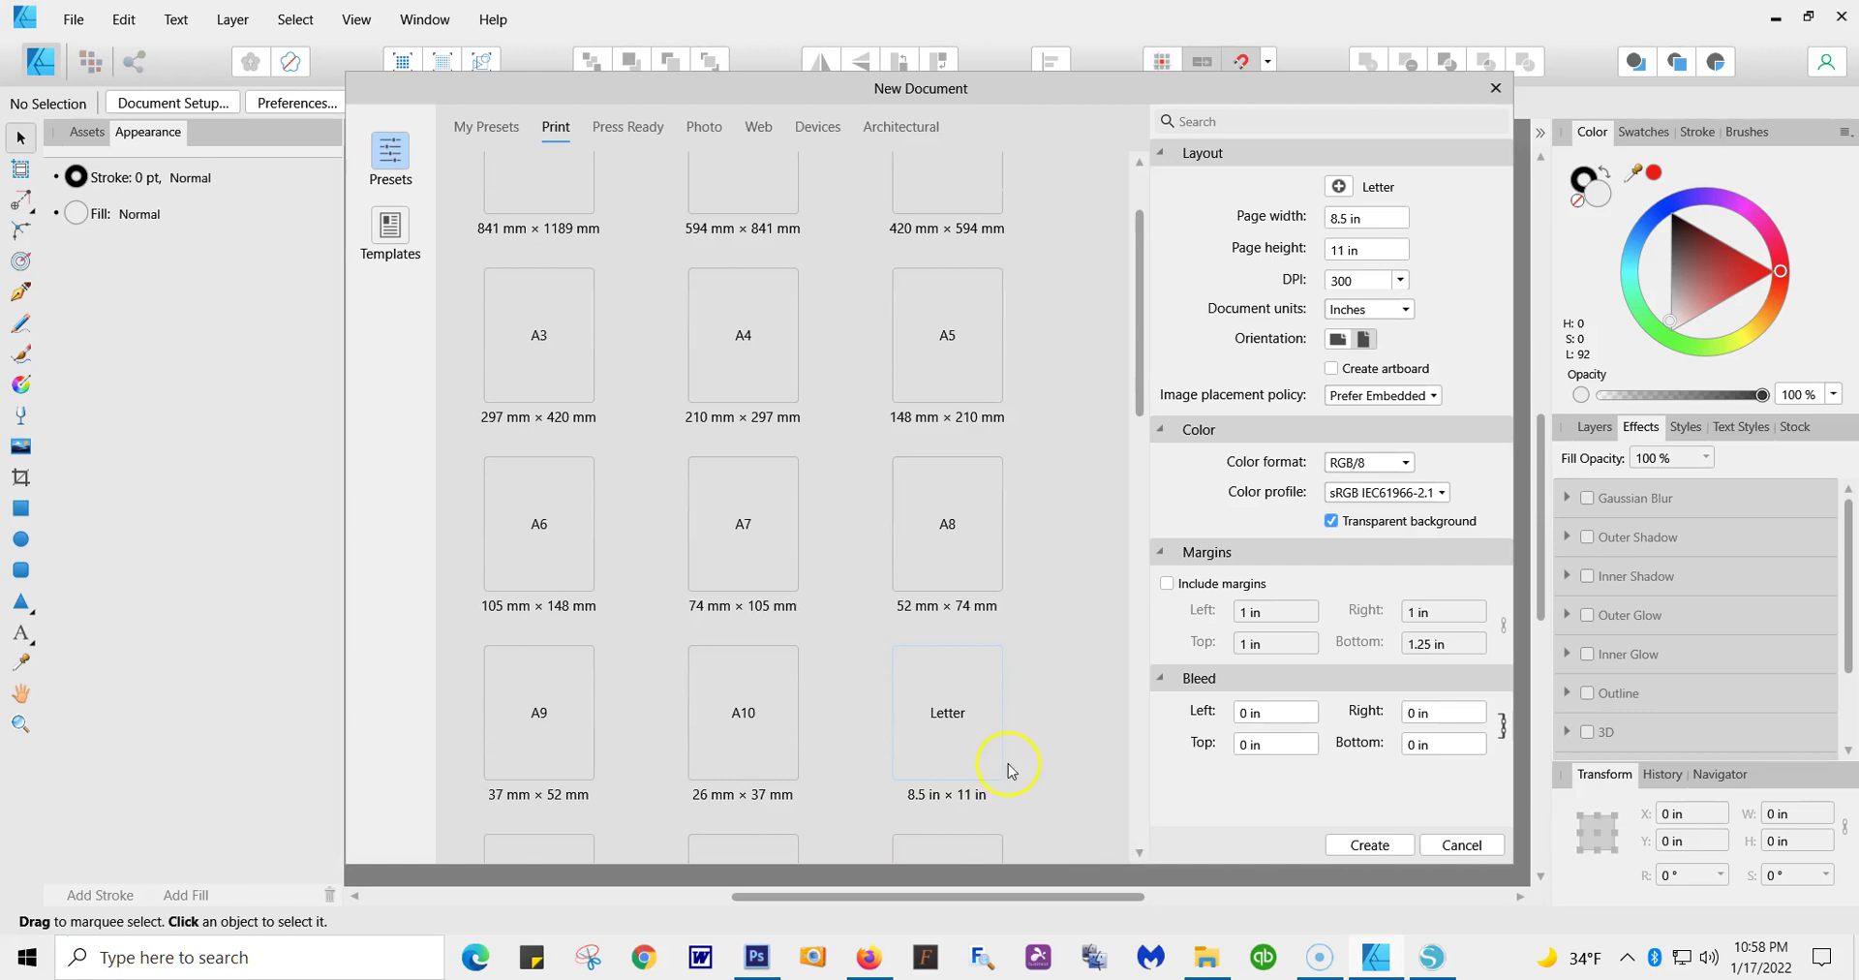
left_click(965, 717)
left_click(1364, 339)
left_click(1340, 340)
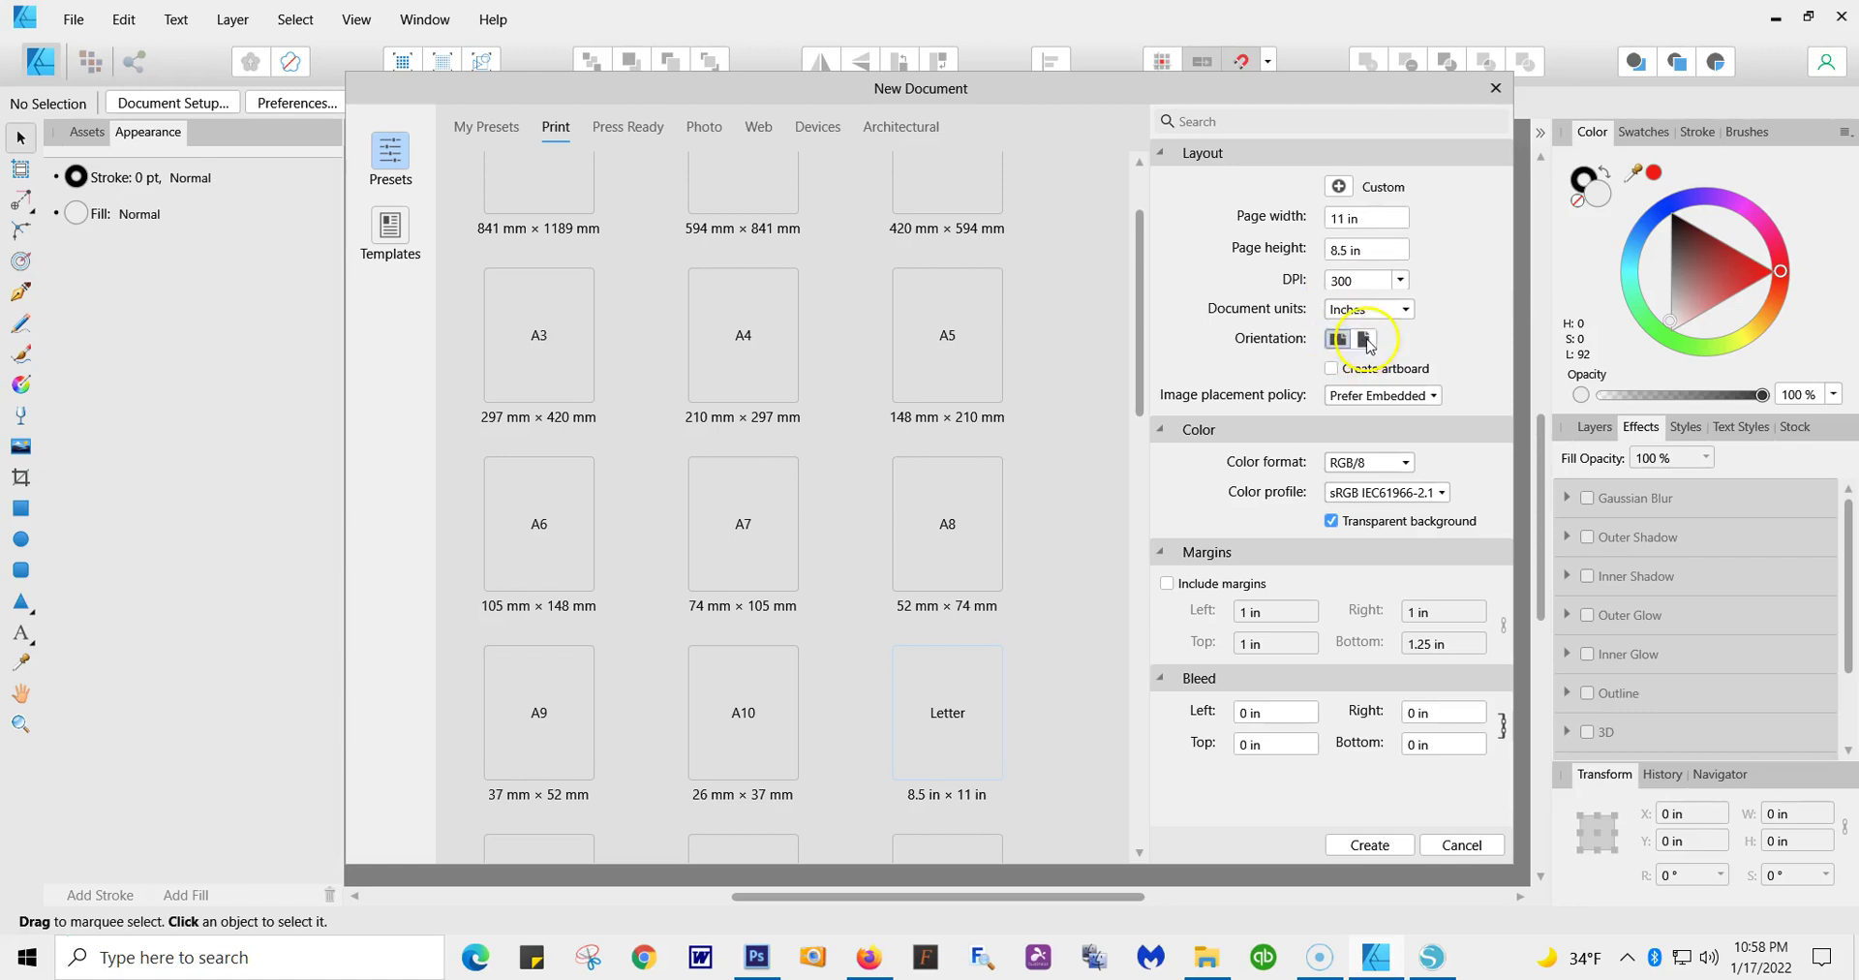
left_click(1365, 340)
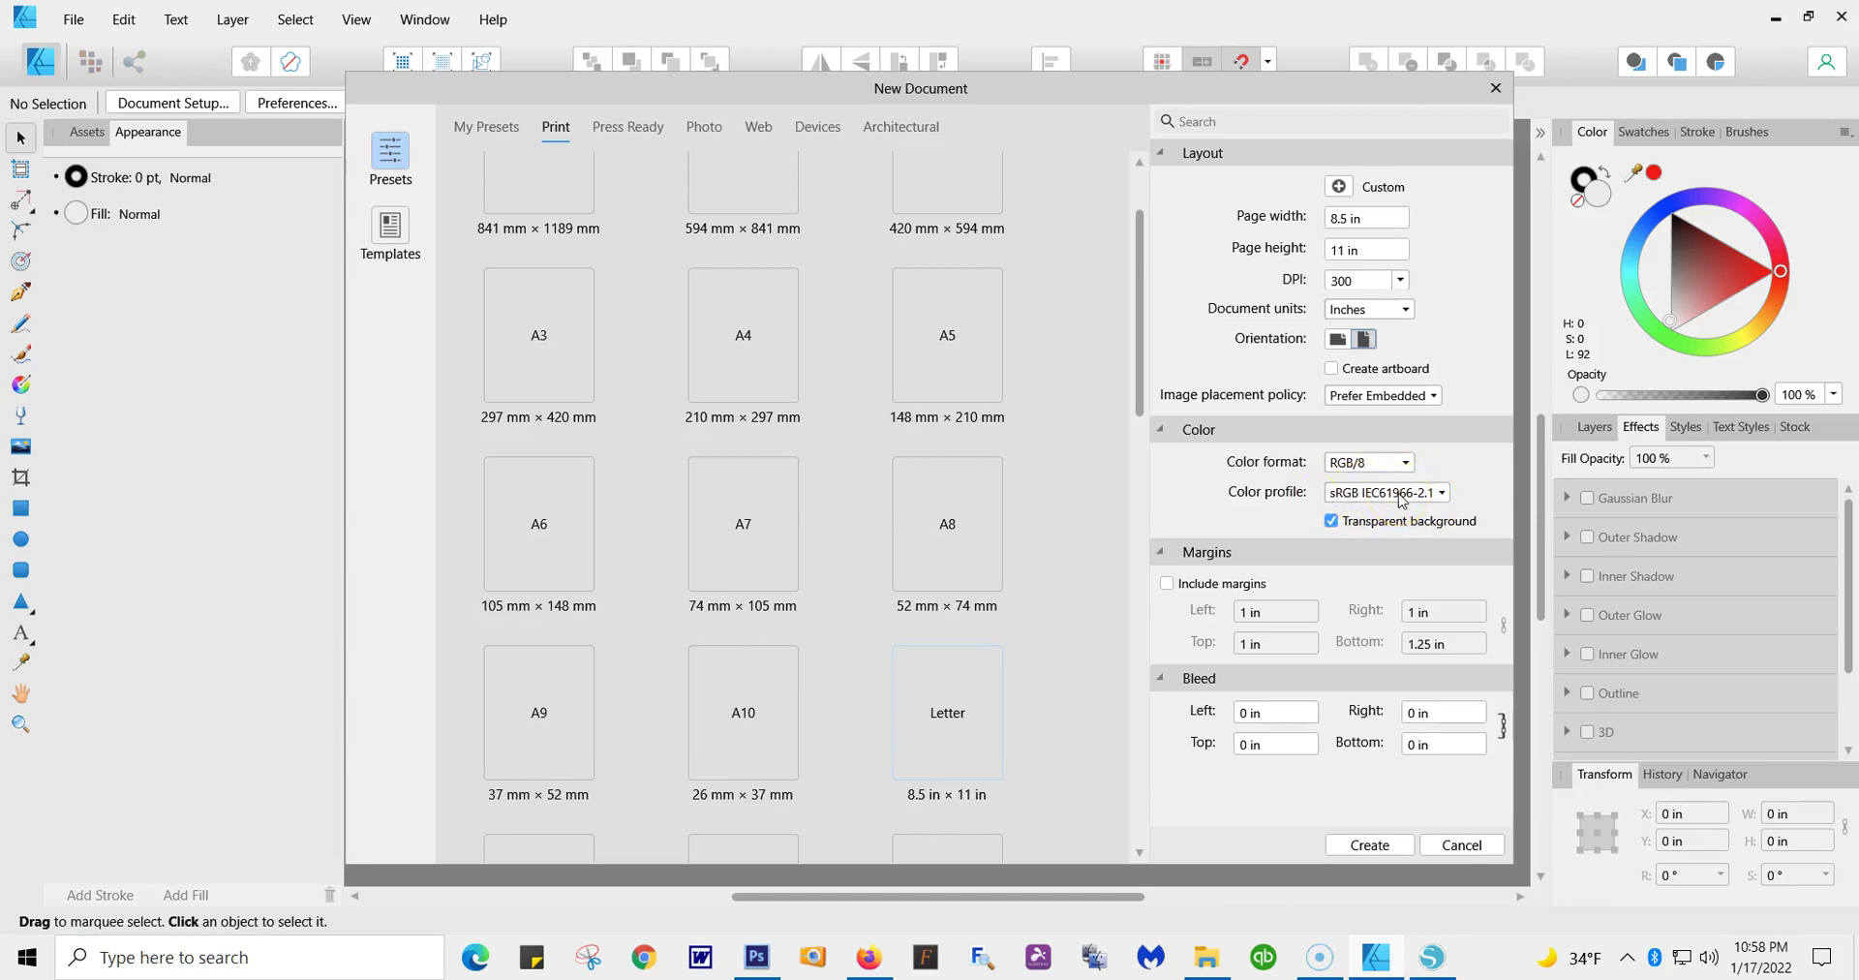
Keep the sRGB IEC61966-2.1 profile and transparent background, and create the 8.5 × 11 in document
left_click(1443, 494)
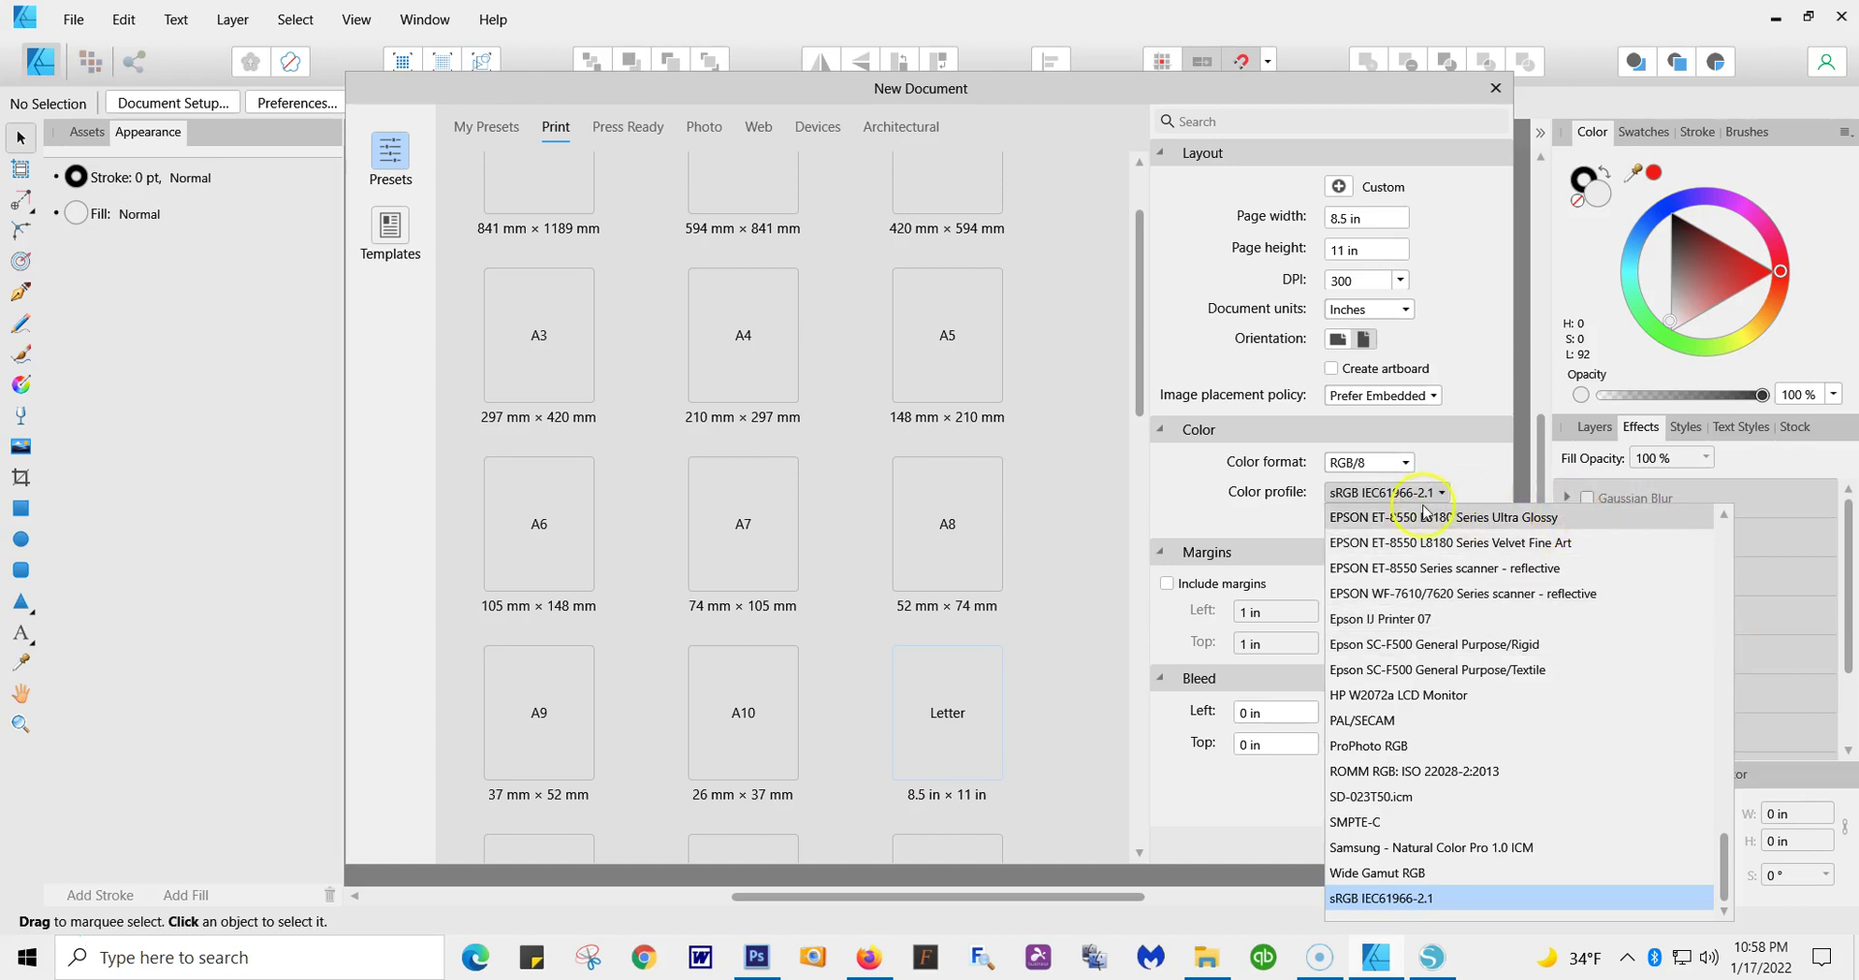
left_click(1421, 900)
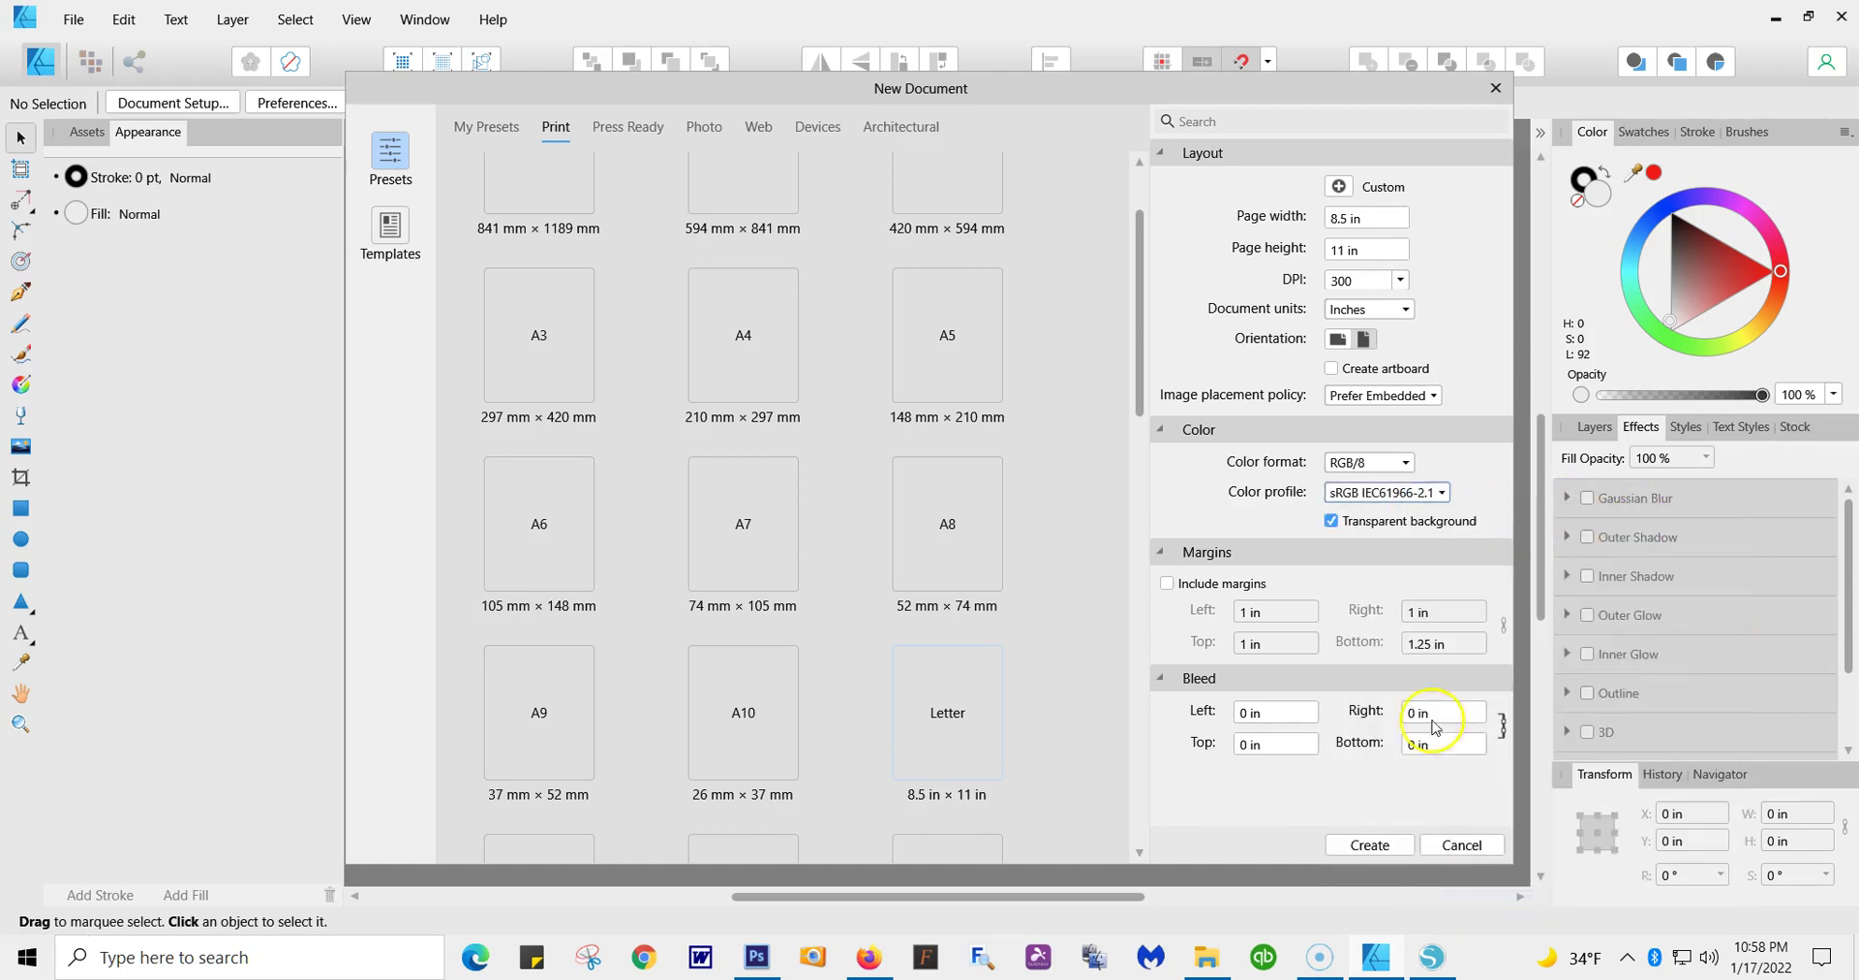
left_click(1333, 521)
left_click(1332, 522)
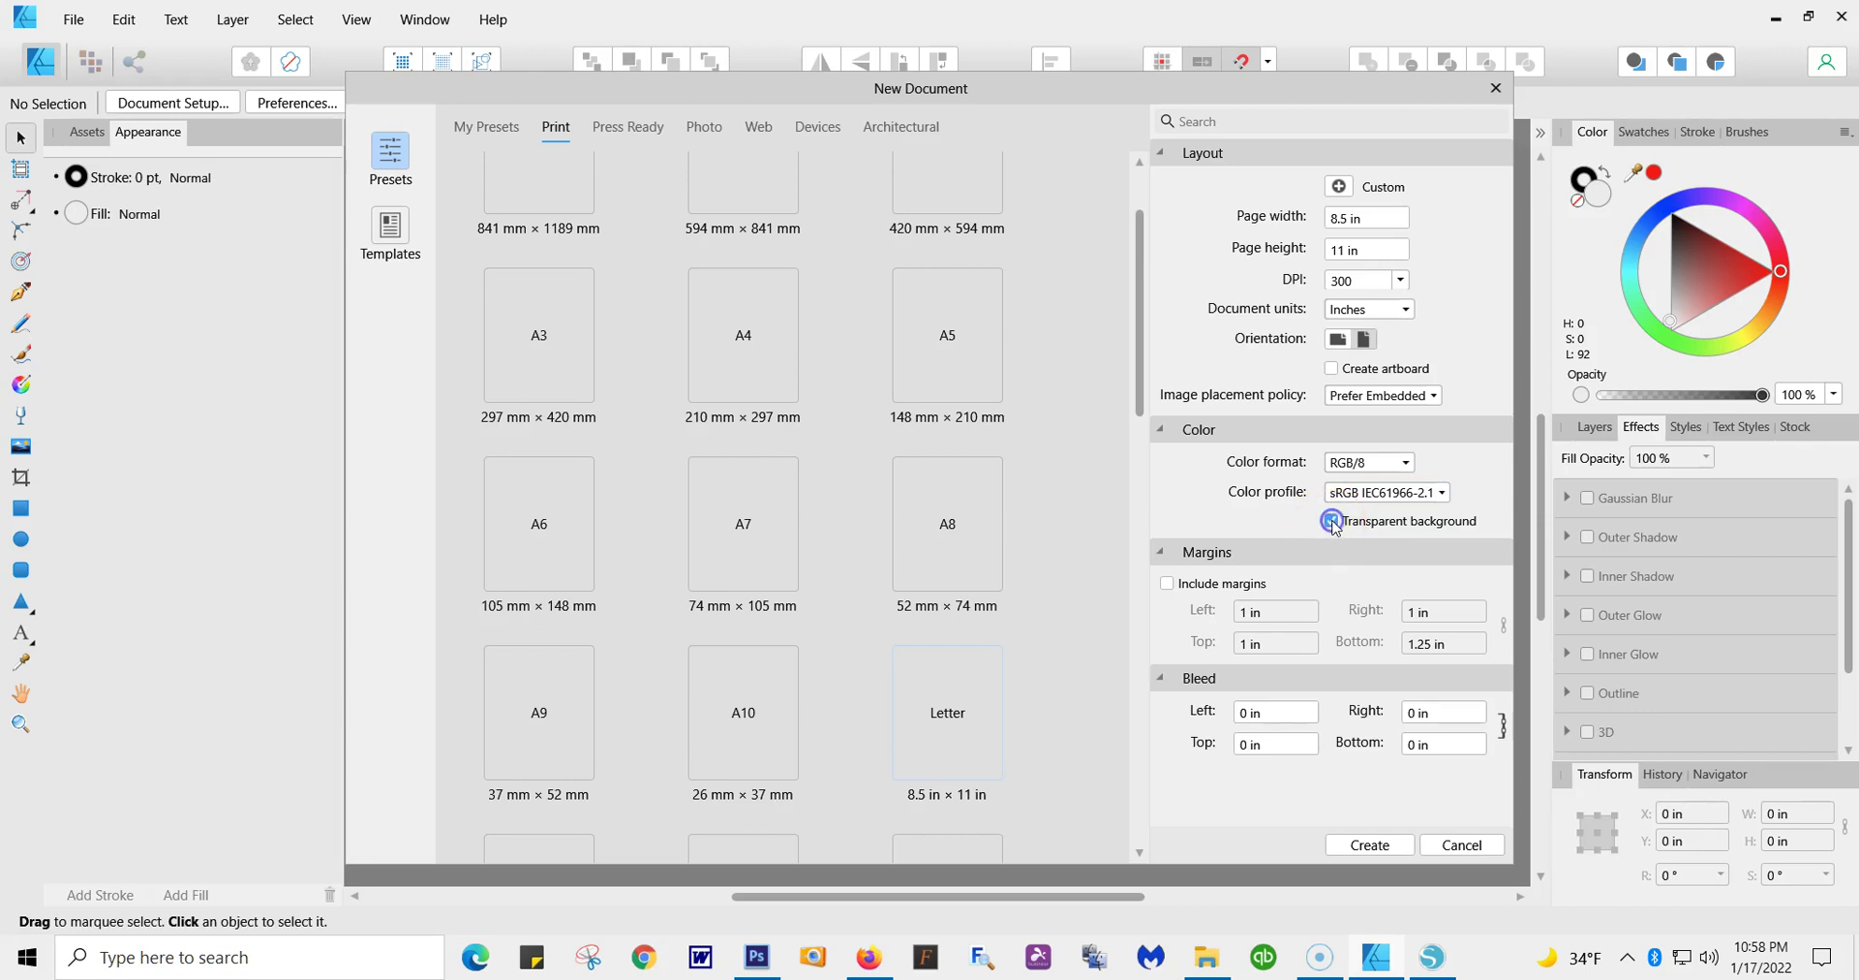
left_click(1332, 522)
left_click(1360, 846)
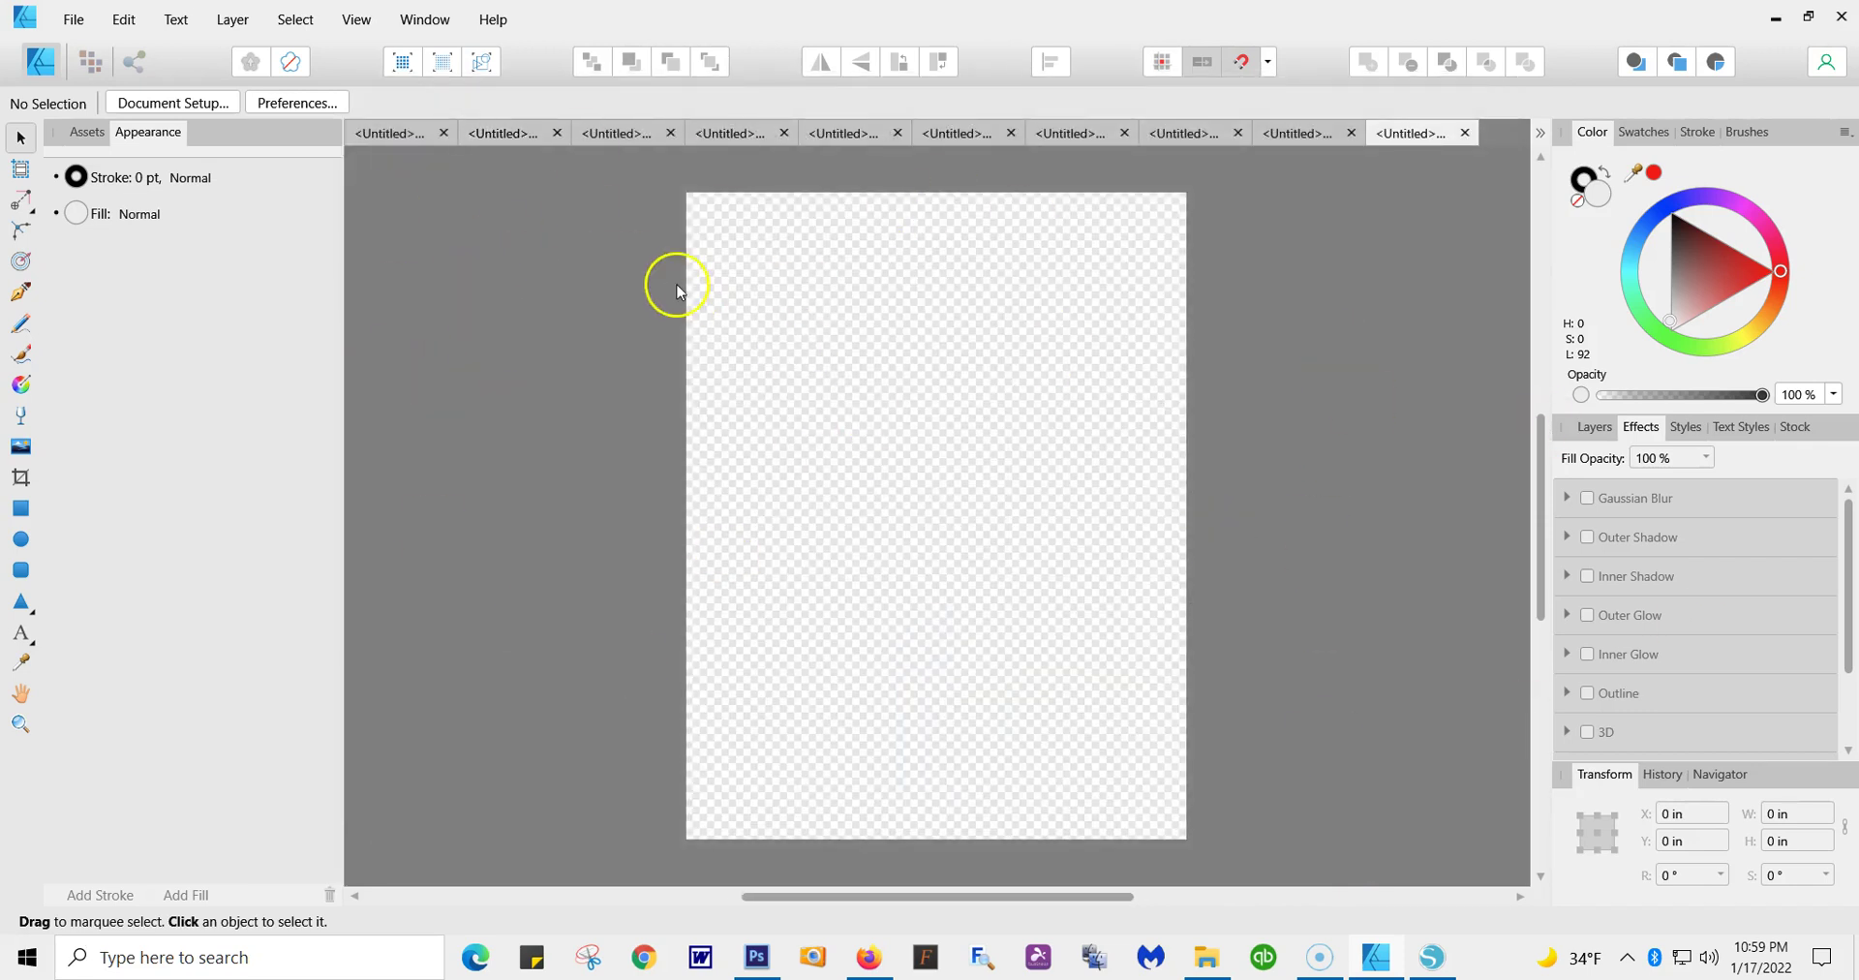
Place joker.png across the Letter page
left_click(71, 19)
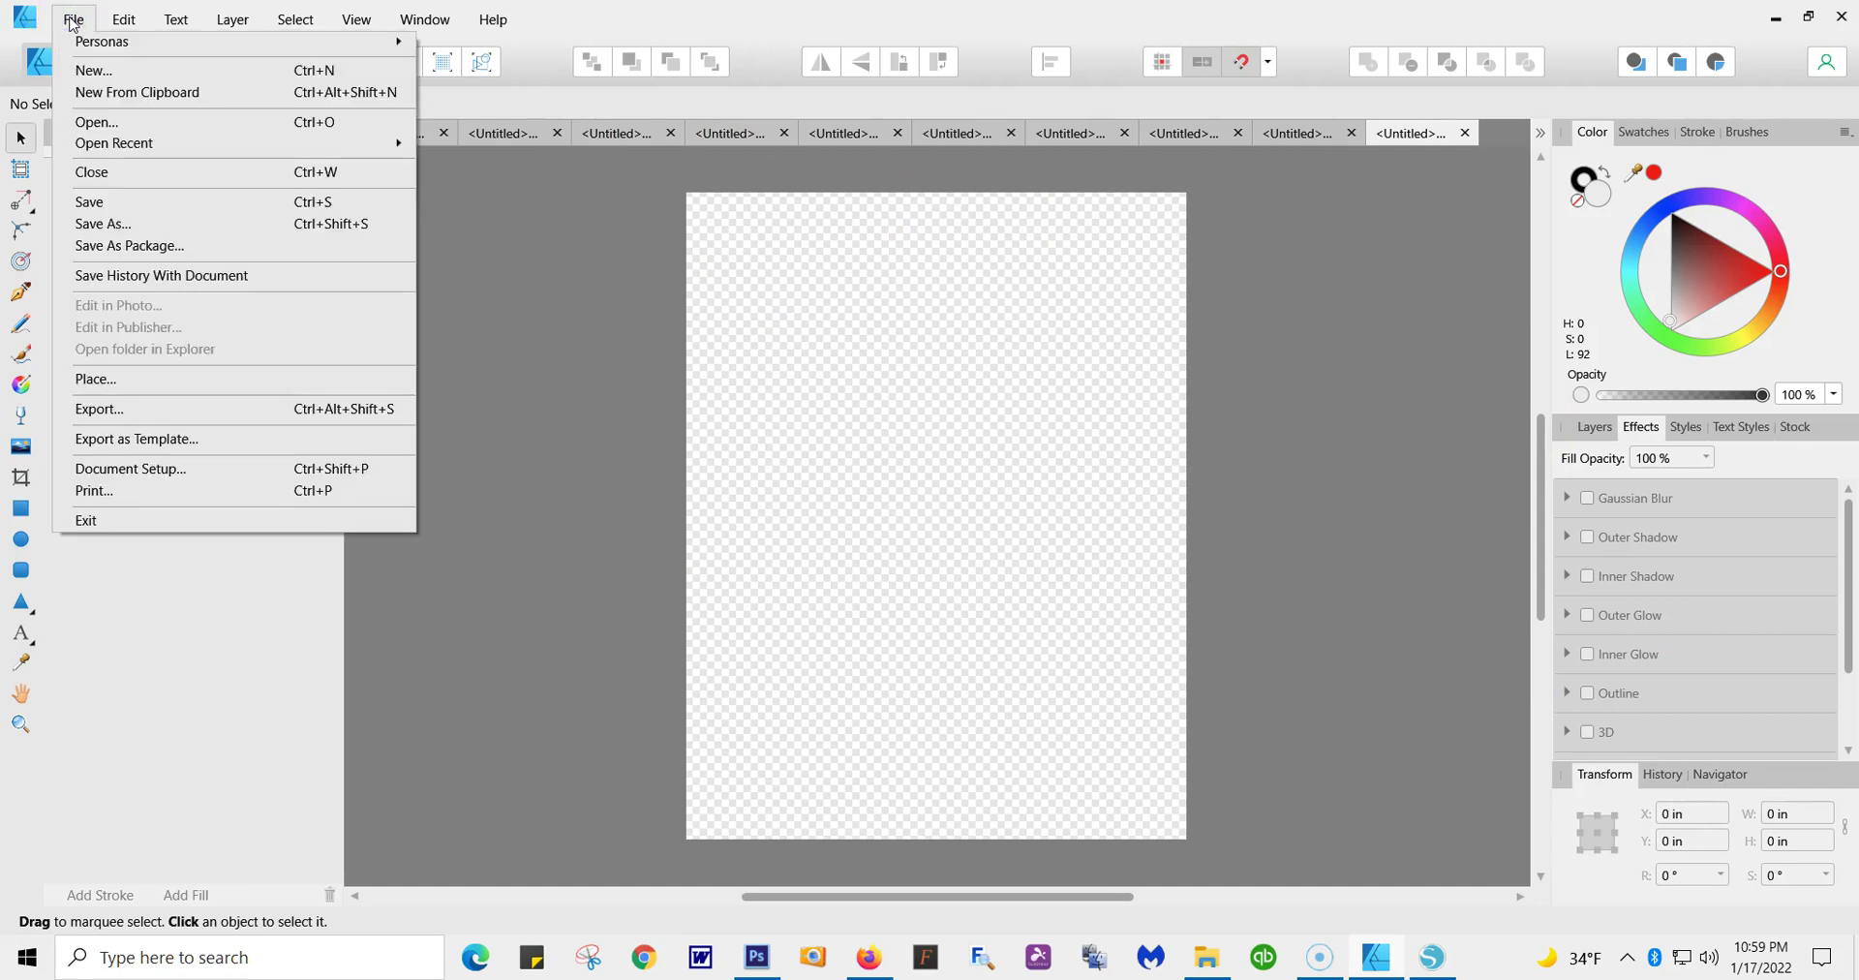
left_click(94, 379)
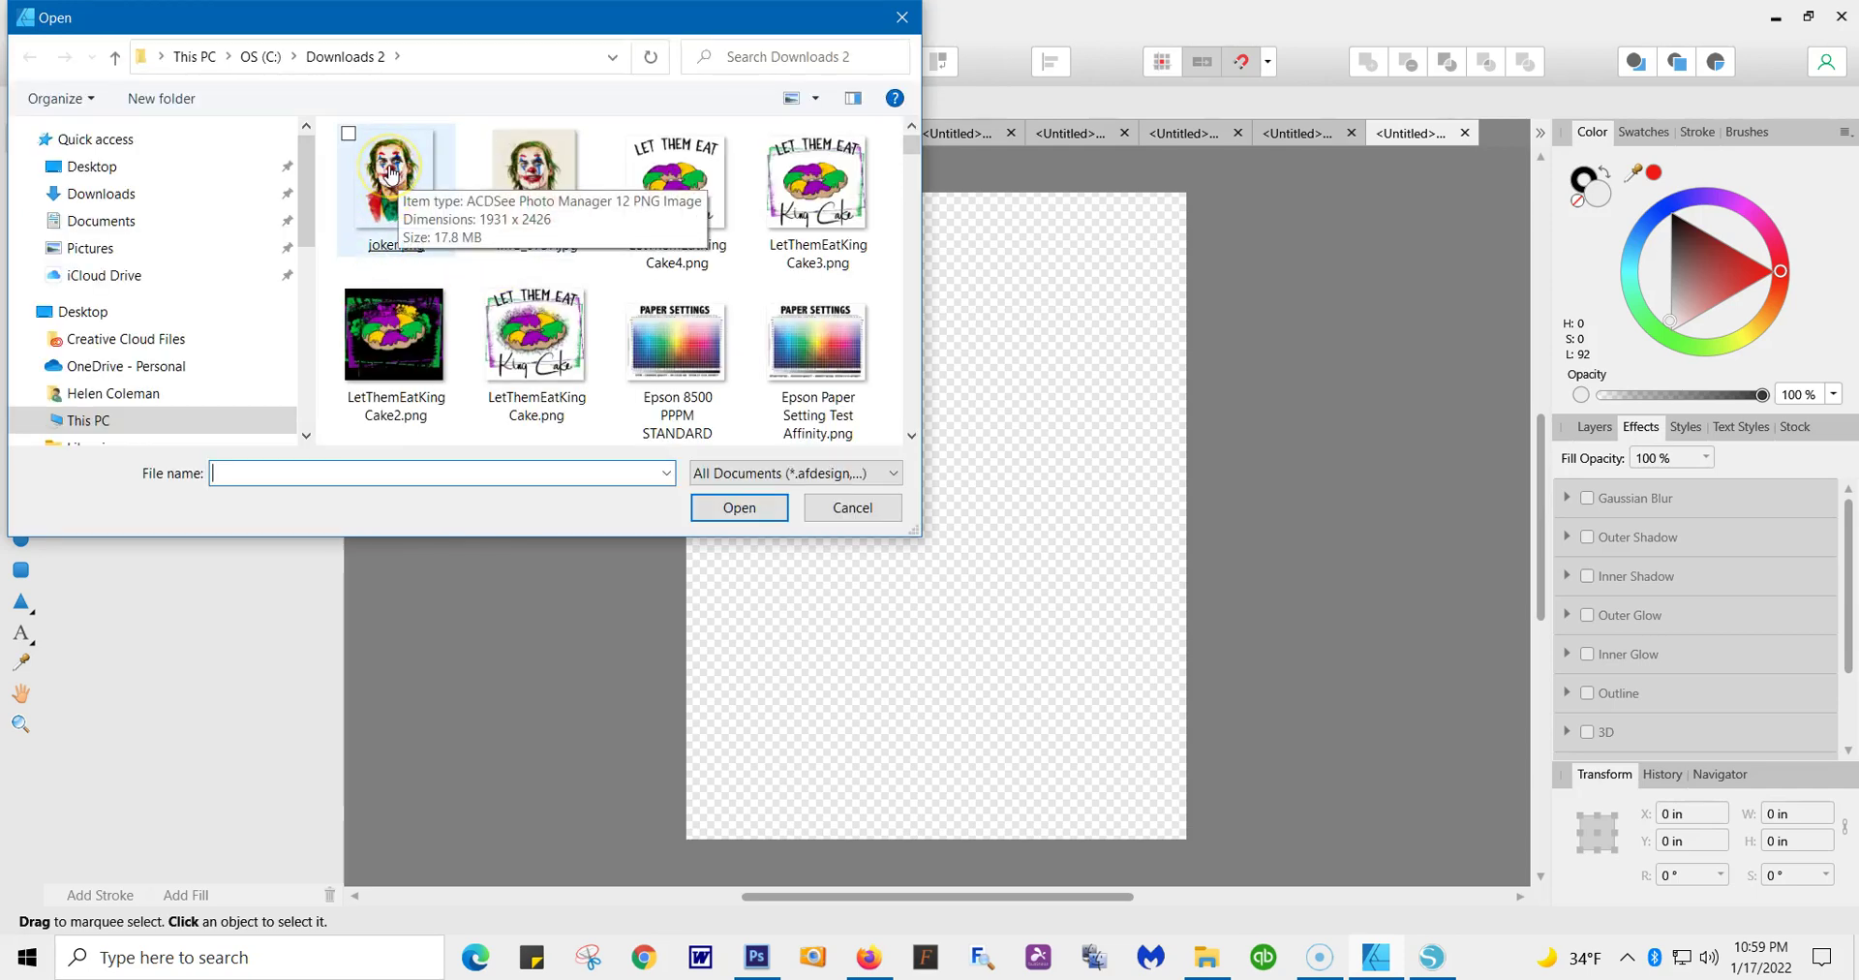
double_click(391, 172)
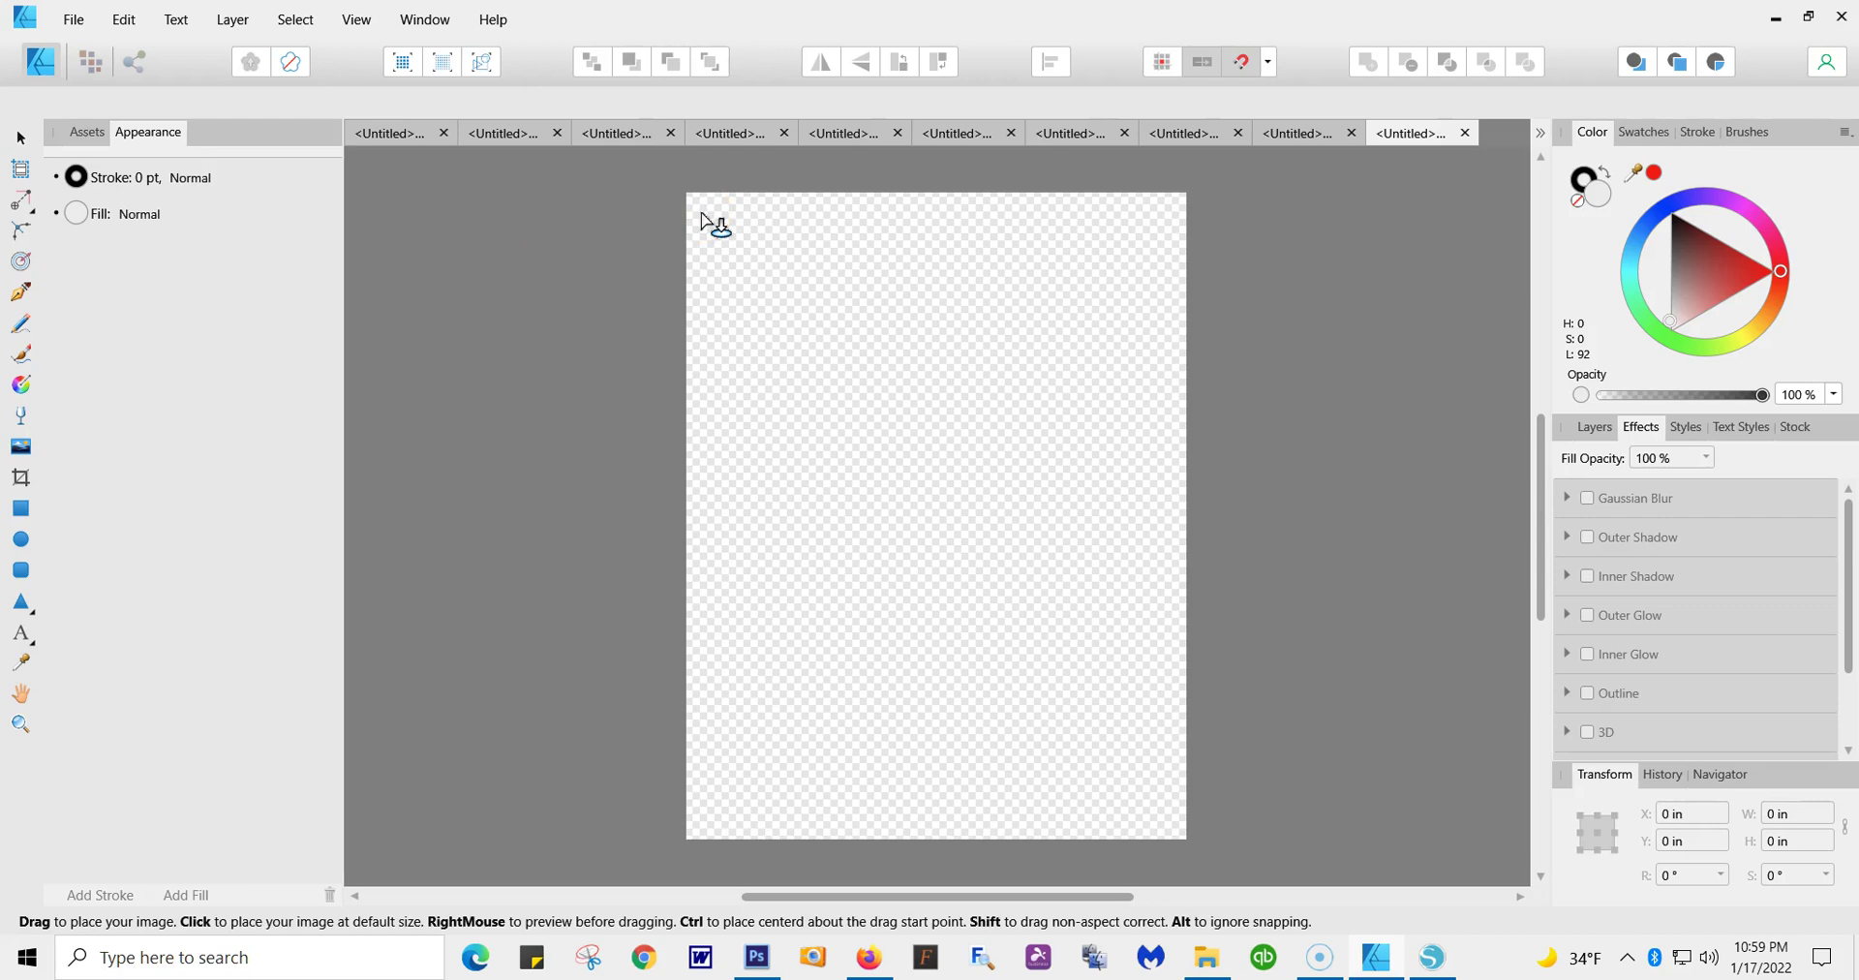
left_click_drag(701, 213, 1129, 747)
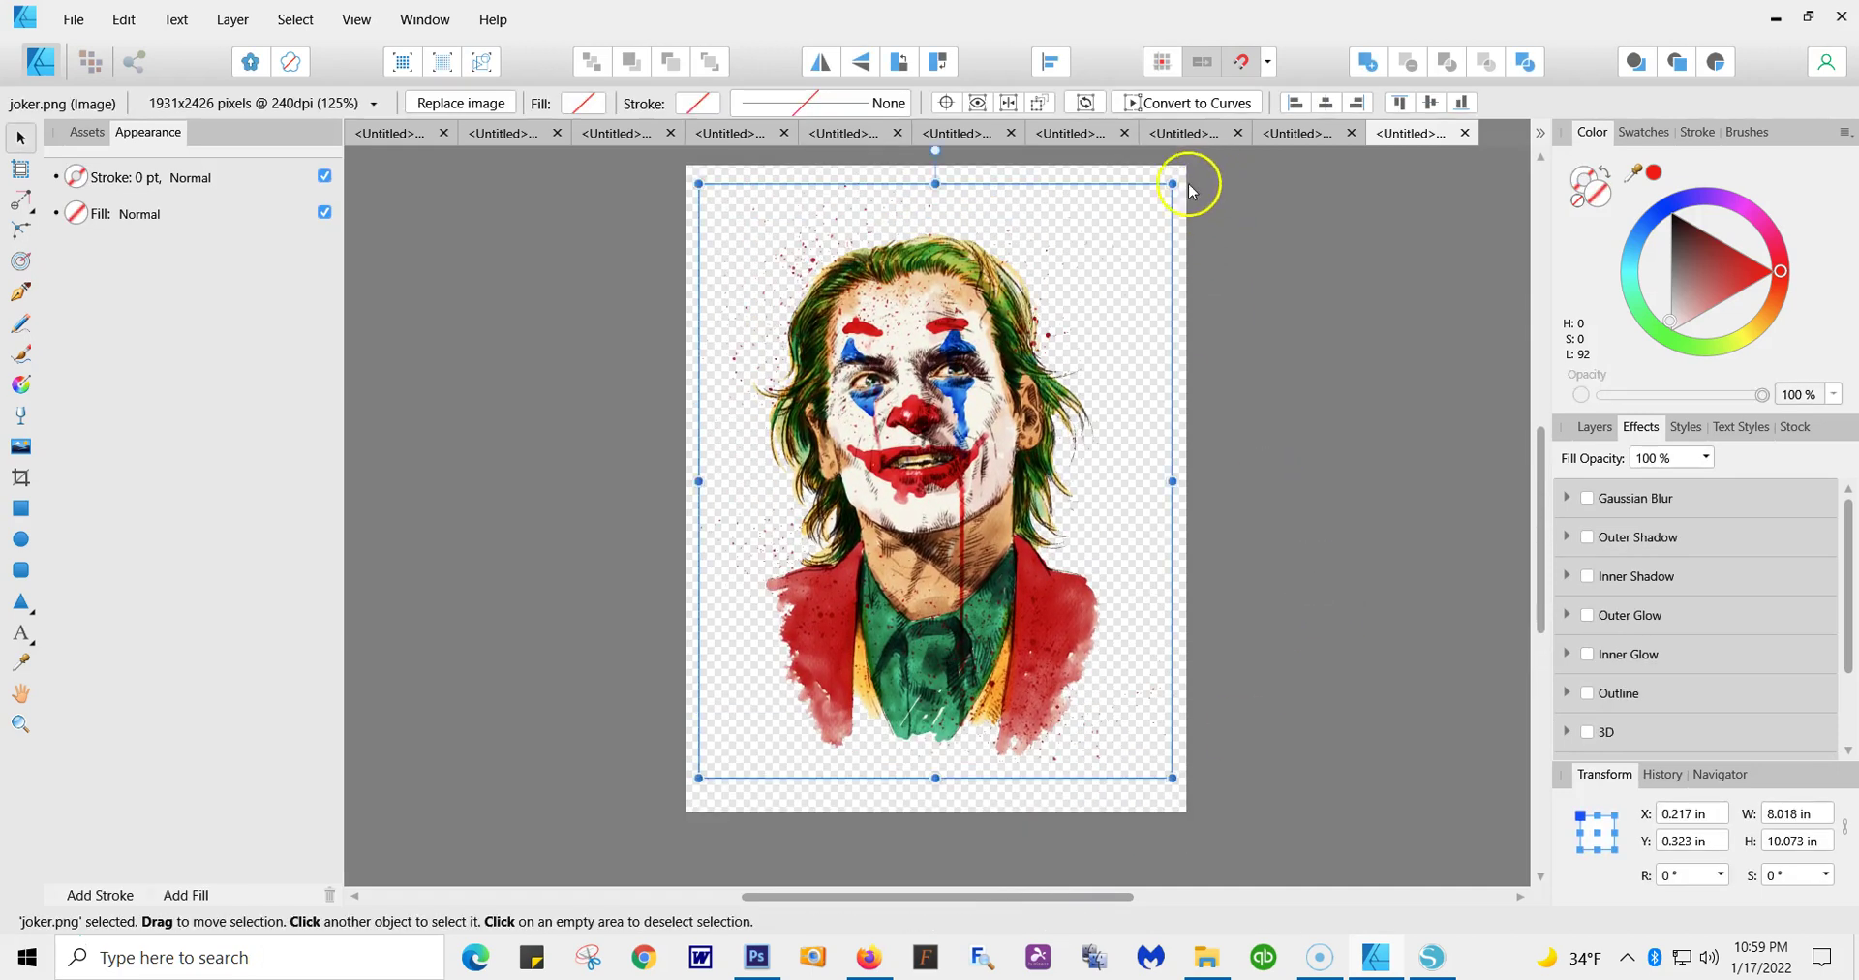
Resize and reposition the joker image to about 7.3 × 9.2 in near the page top
left_click_drag(1167, 184, 1069, 305)
left_click_drag(864, 411, 898, 325)
left_click_drag(1104, 215, 1140, 205)
left_click_drag(1115, 678, 1079, 802)
Place LetThemEatKingCake4.png at the page's top-left as a trial image
left_click(1241, 668)
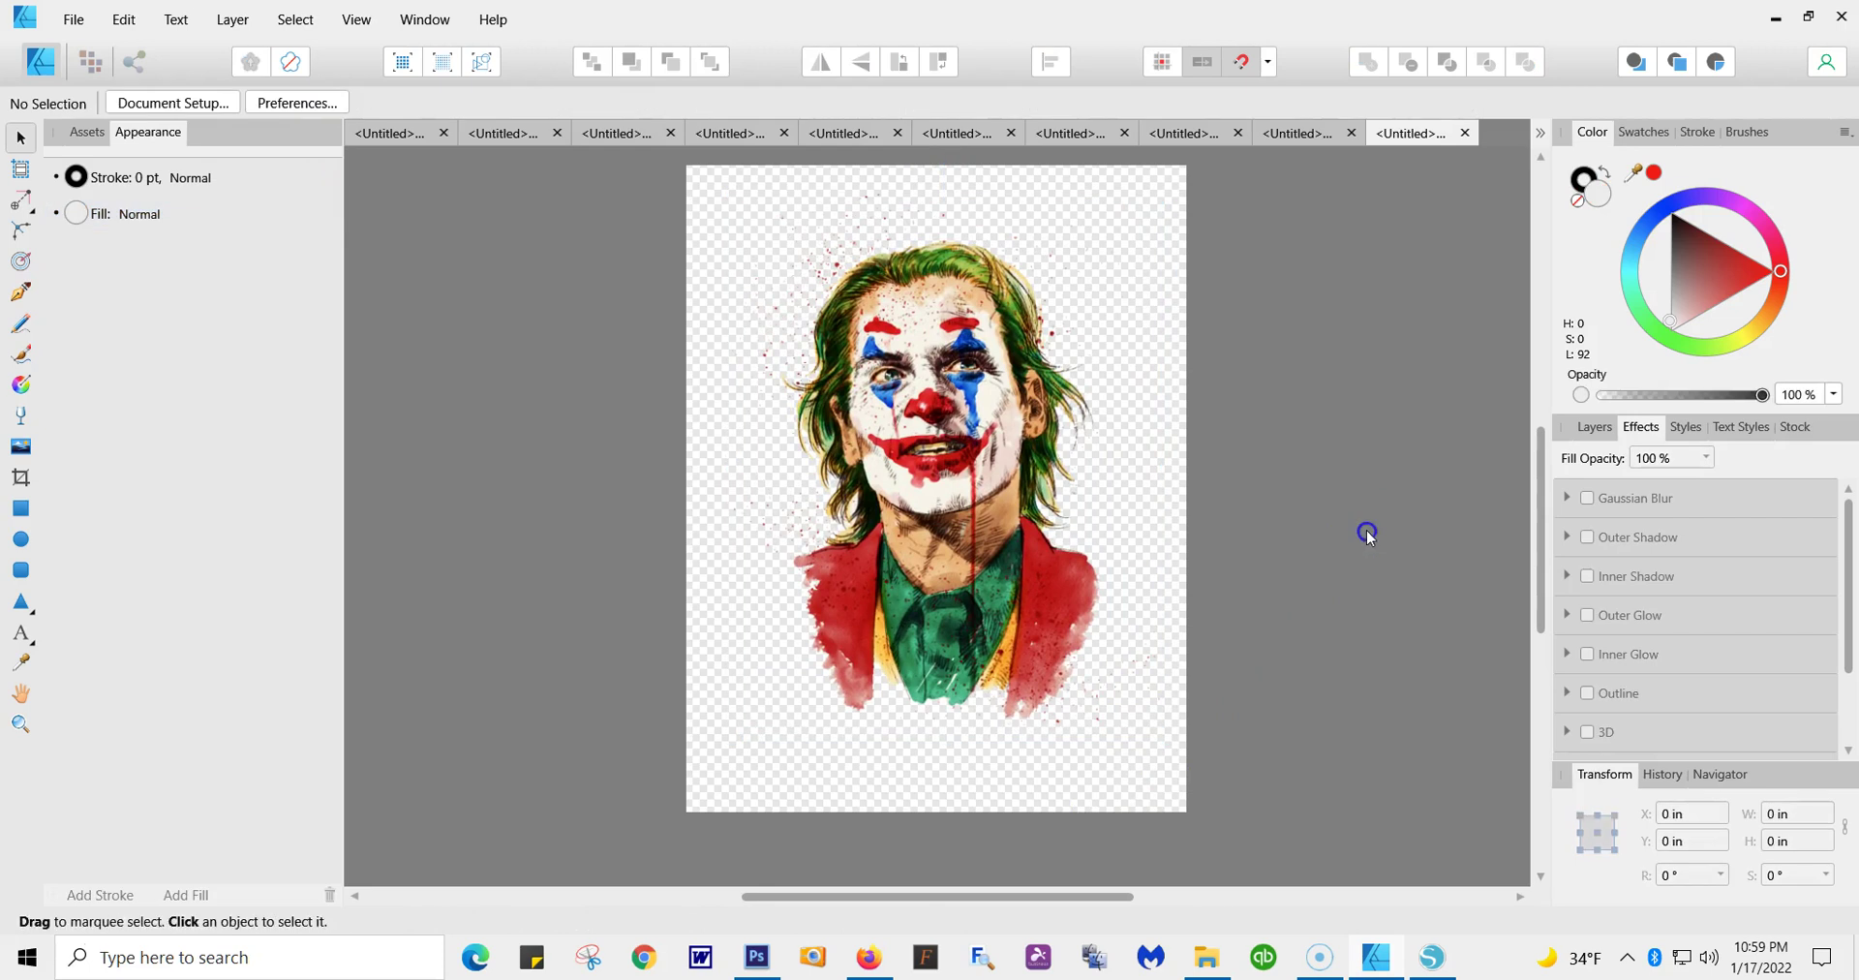
left_click(75, 19)
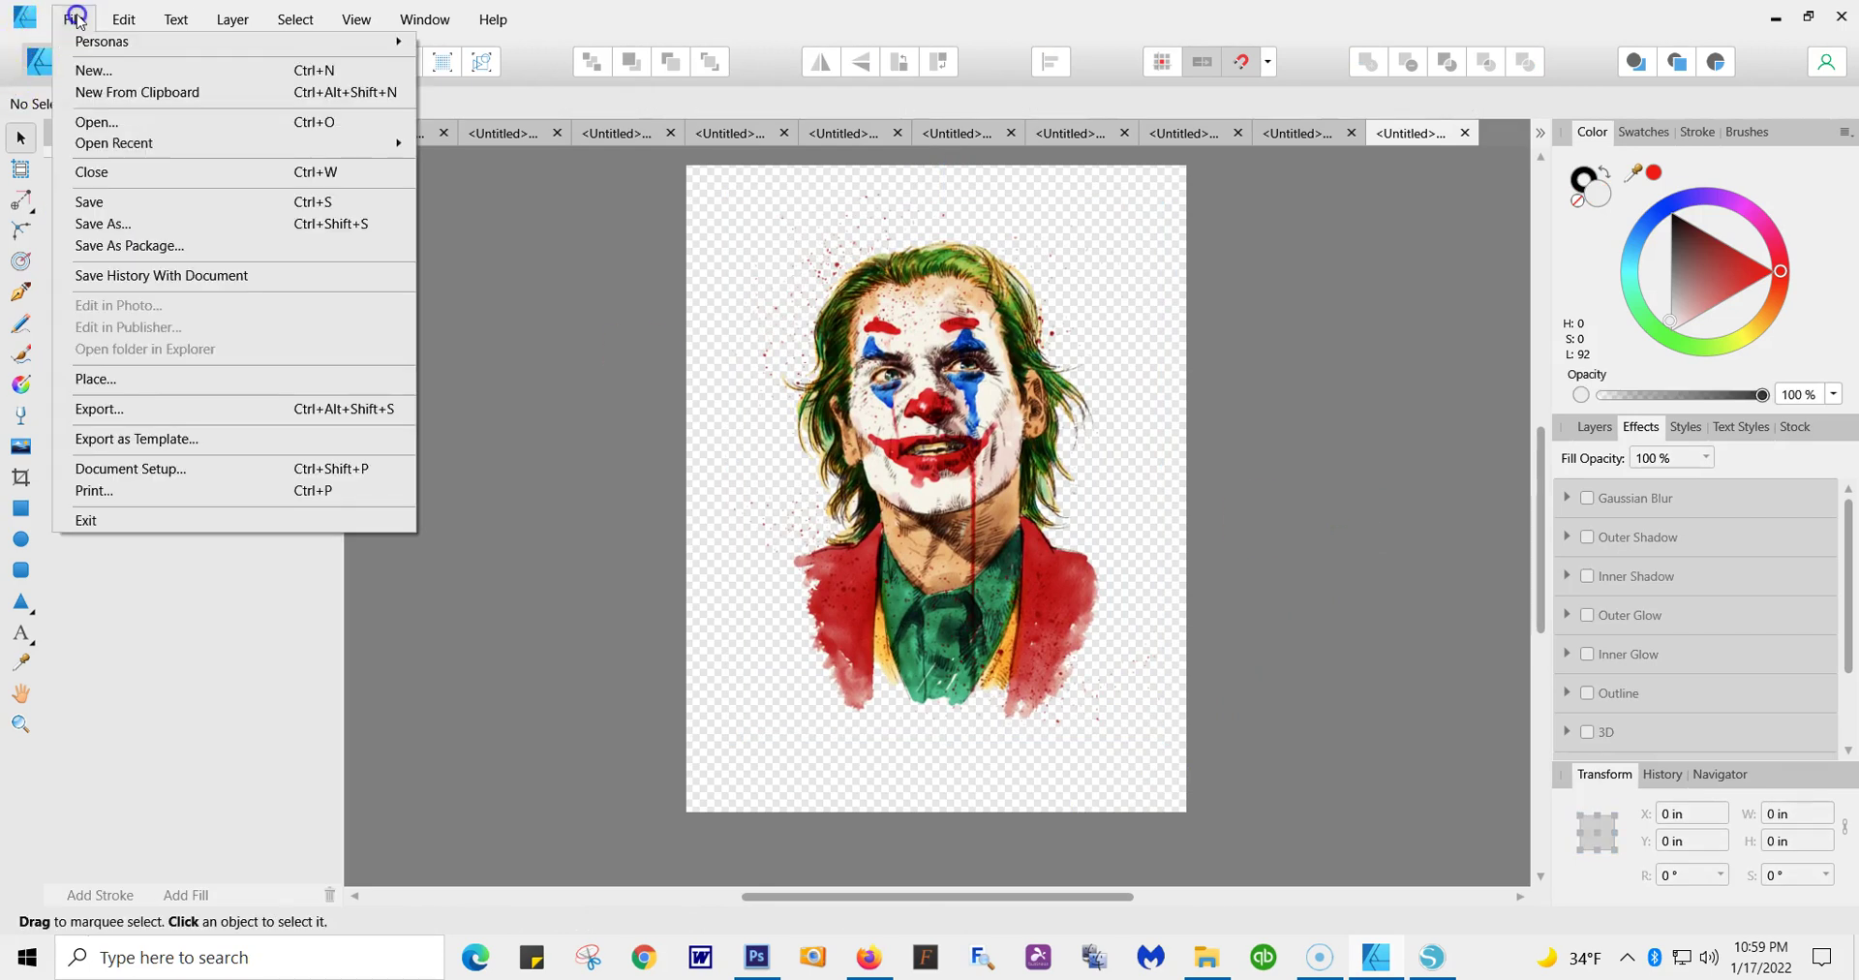
left_click(85, 377)
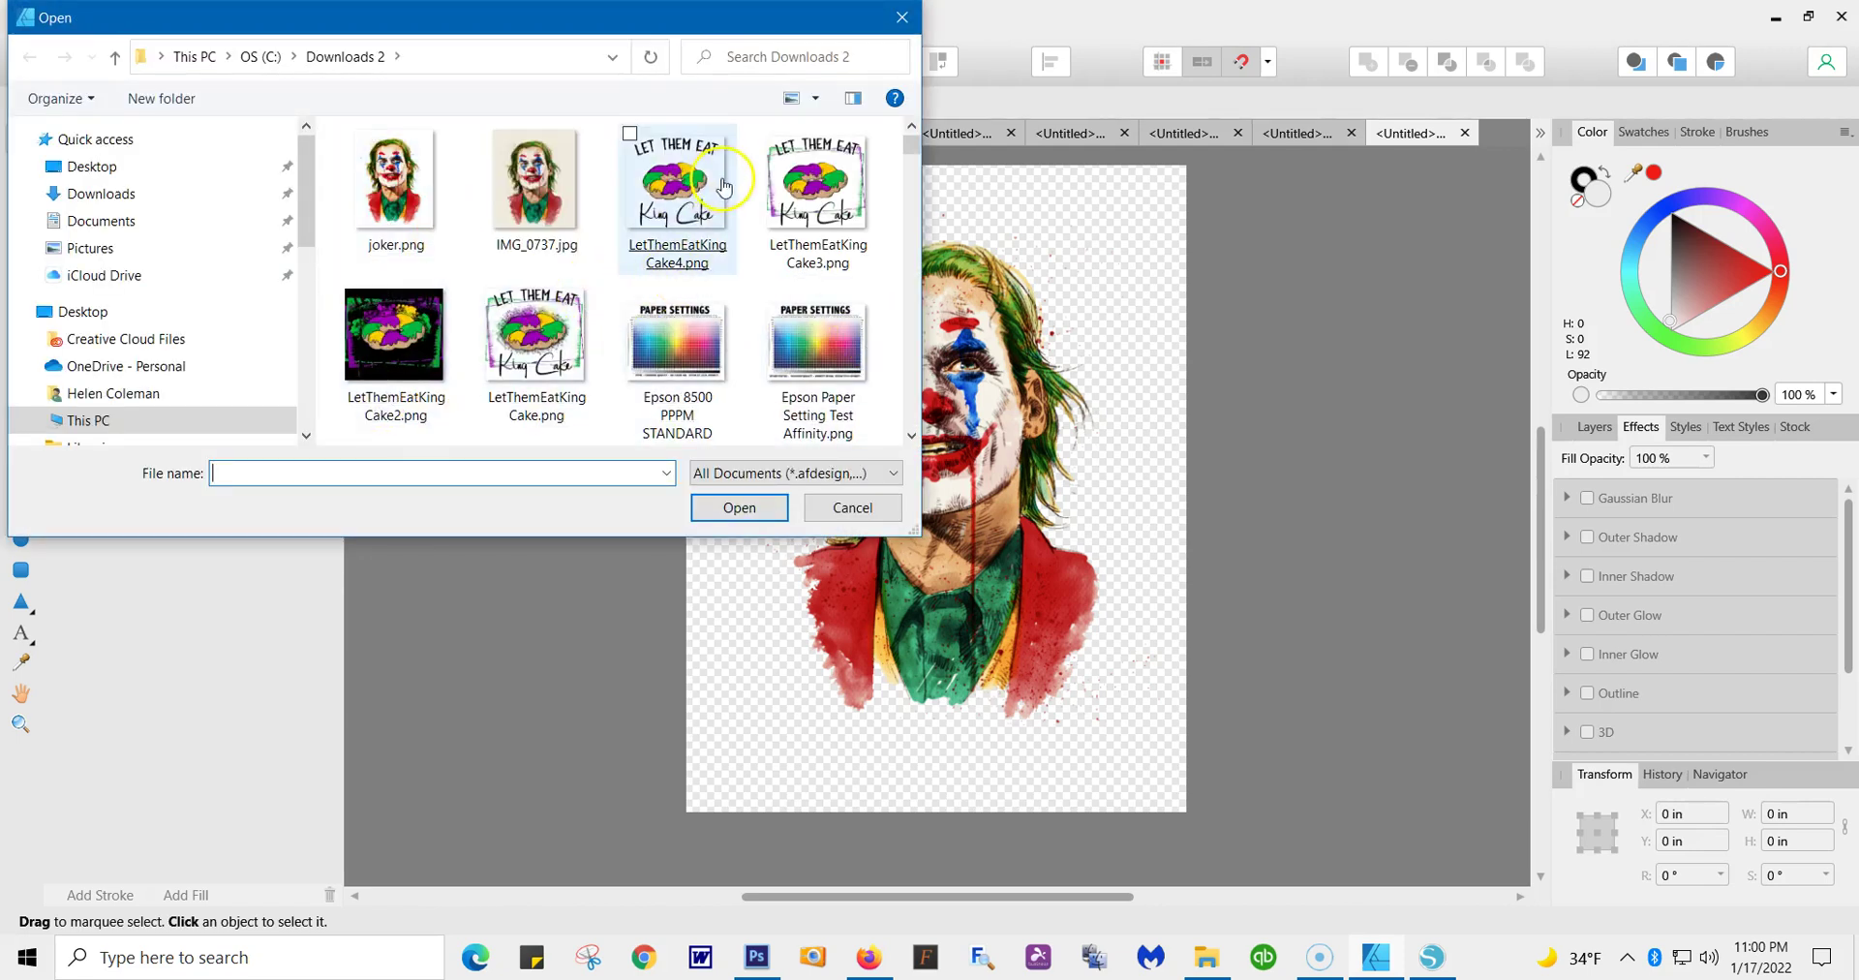
double_click(668, 197)
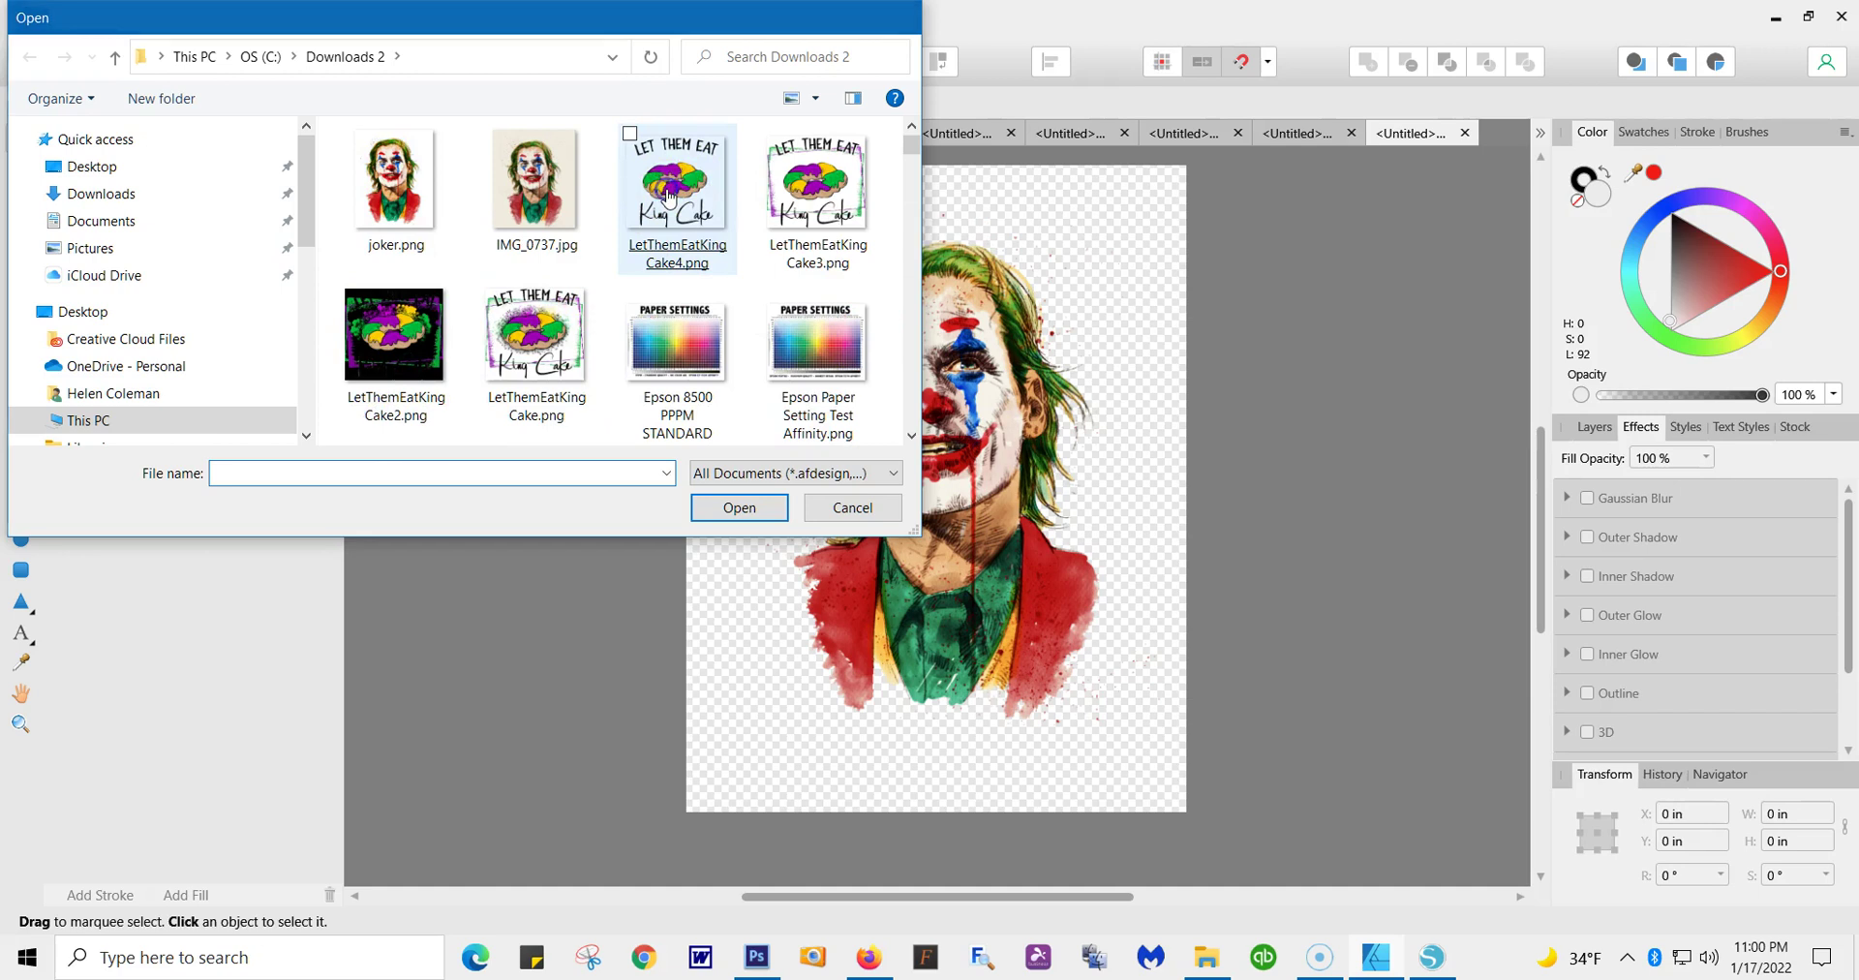
left_click_drag(721, 202, 808, 503)
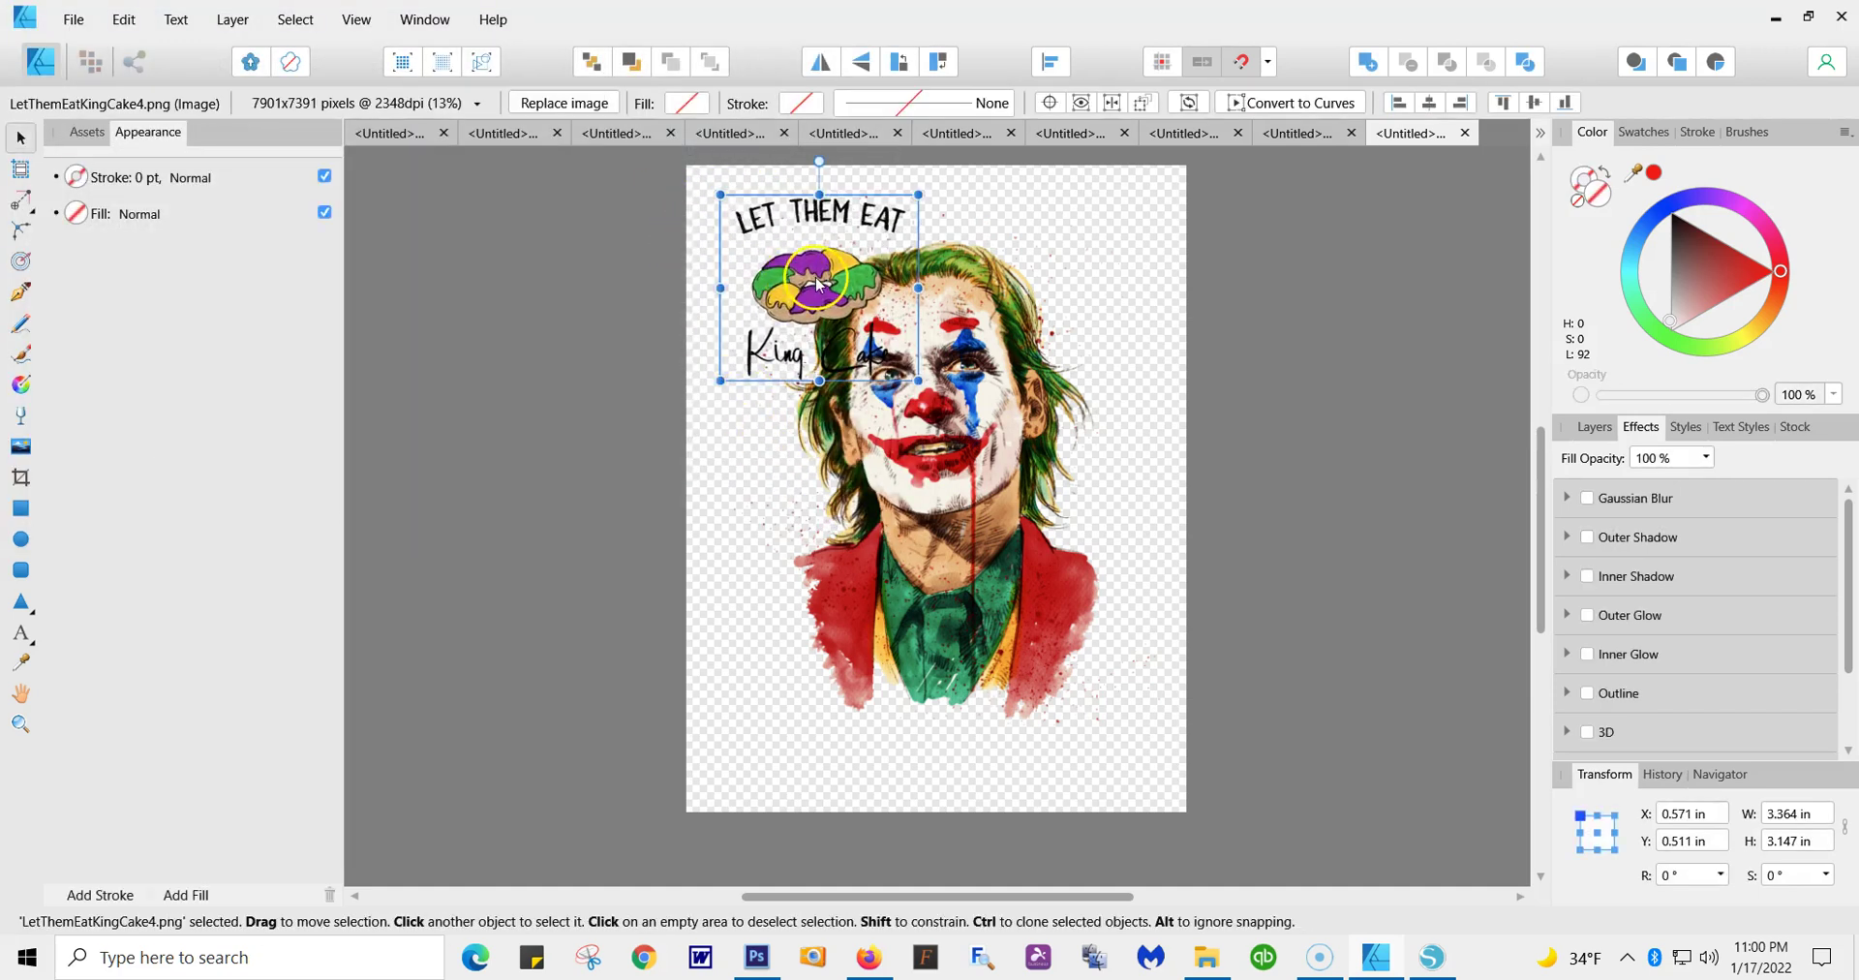
Move and then delete the King Cake image, and nudge the joker slightly left and down
left_click_drag(800, 288, 803, 700)
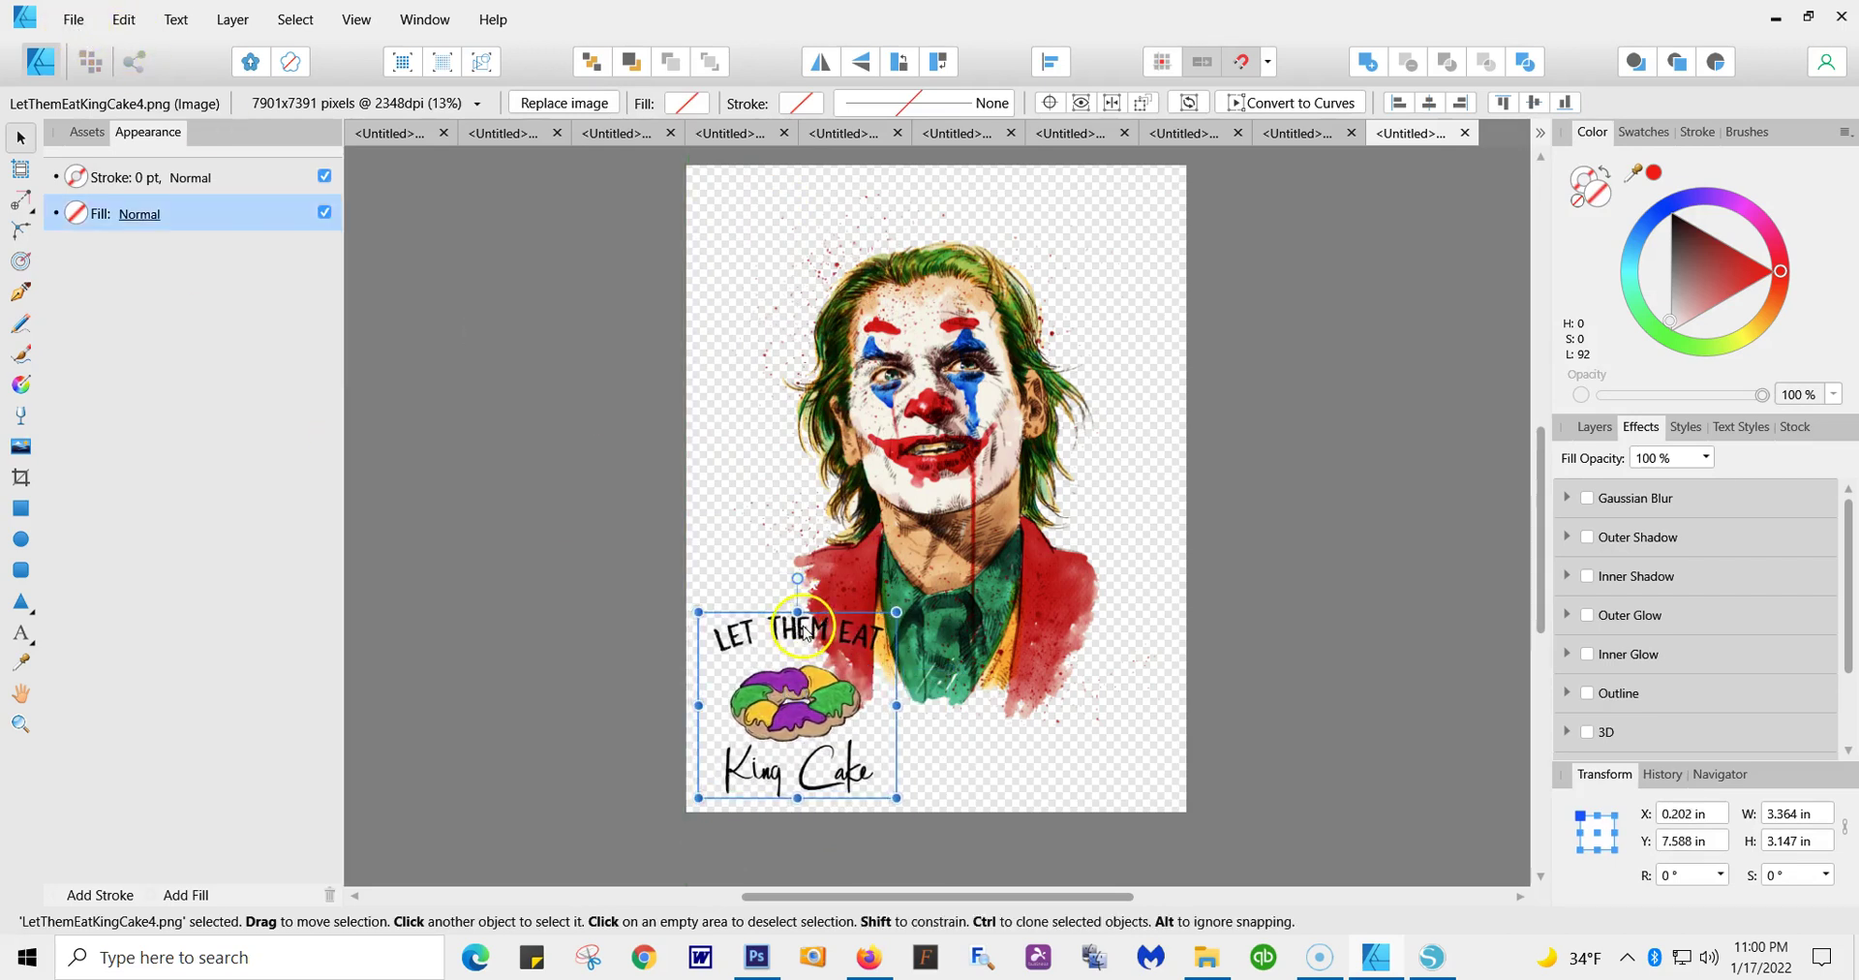
left_click_drag(810, 701, 786, 645)
key("Delete")
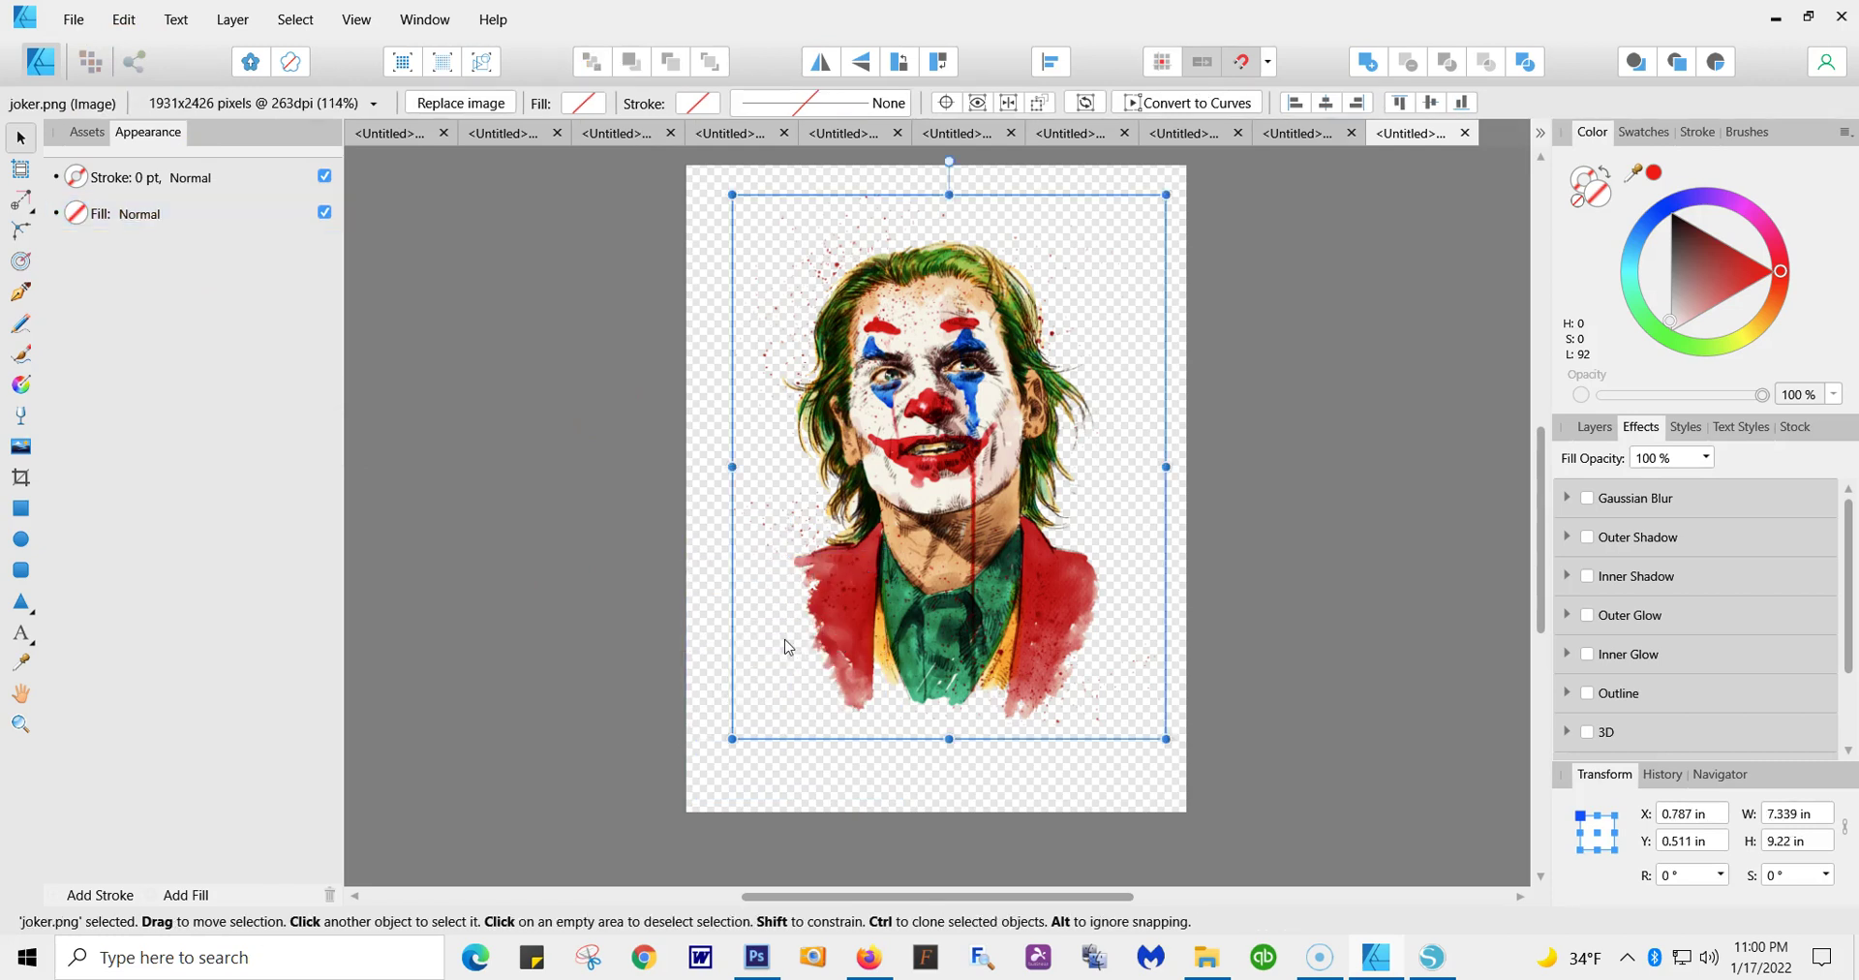
left_click_drag(910, 353, 896, 373)
left_click(1257, 233)
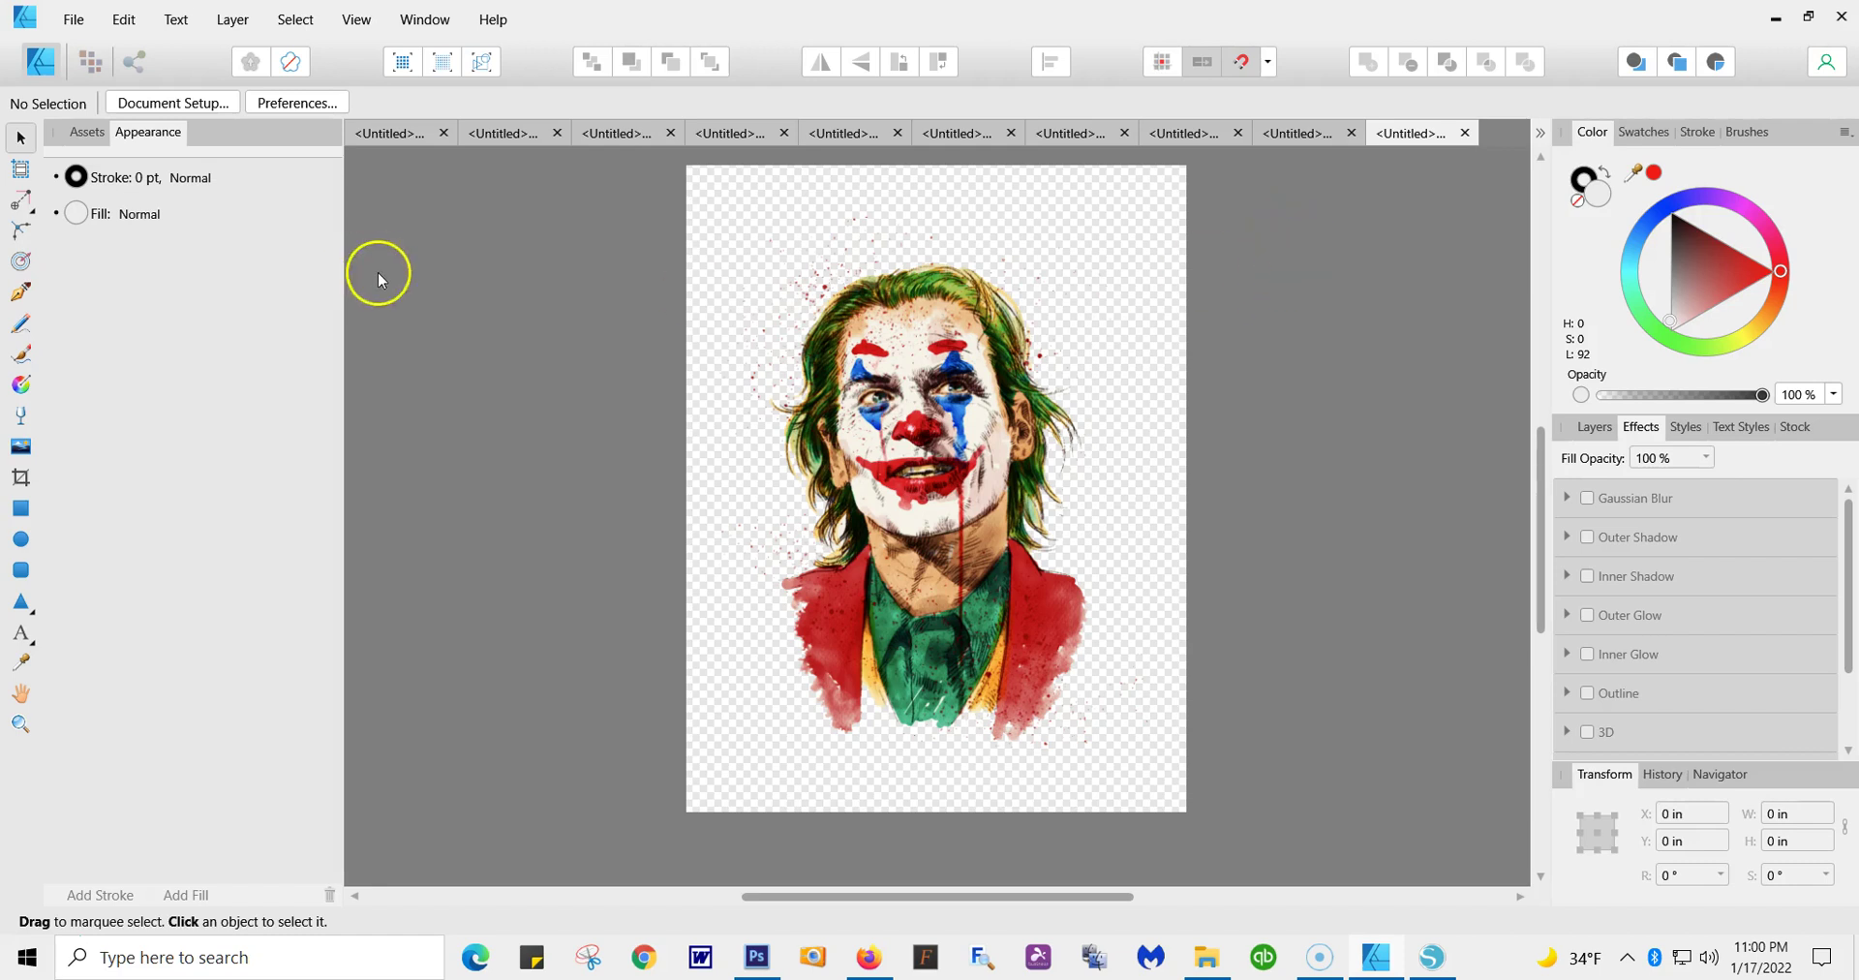
In Document Setup, confirm the Letter (ANSI A) preset at 8.5 × 11 in, 300 DPI, portrait
left_click(72, 21)
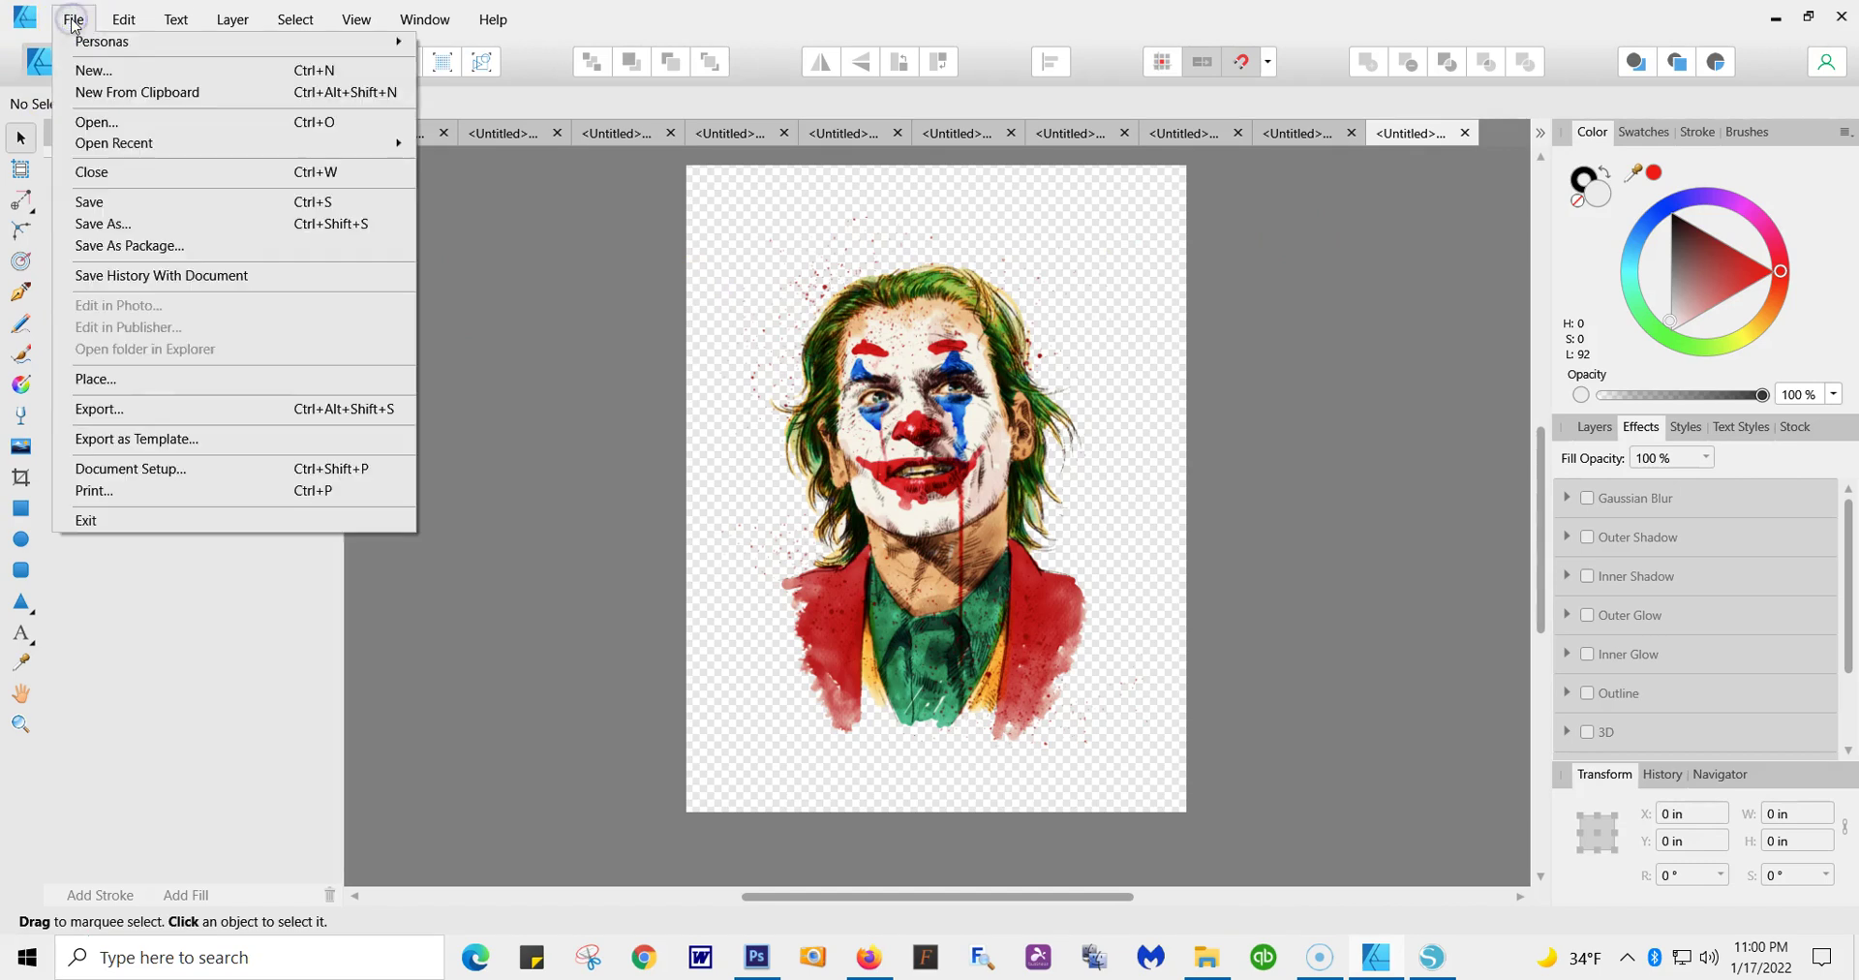
left_click(132, 470)
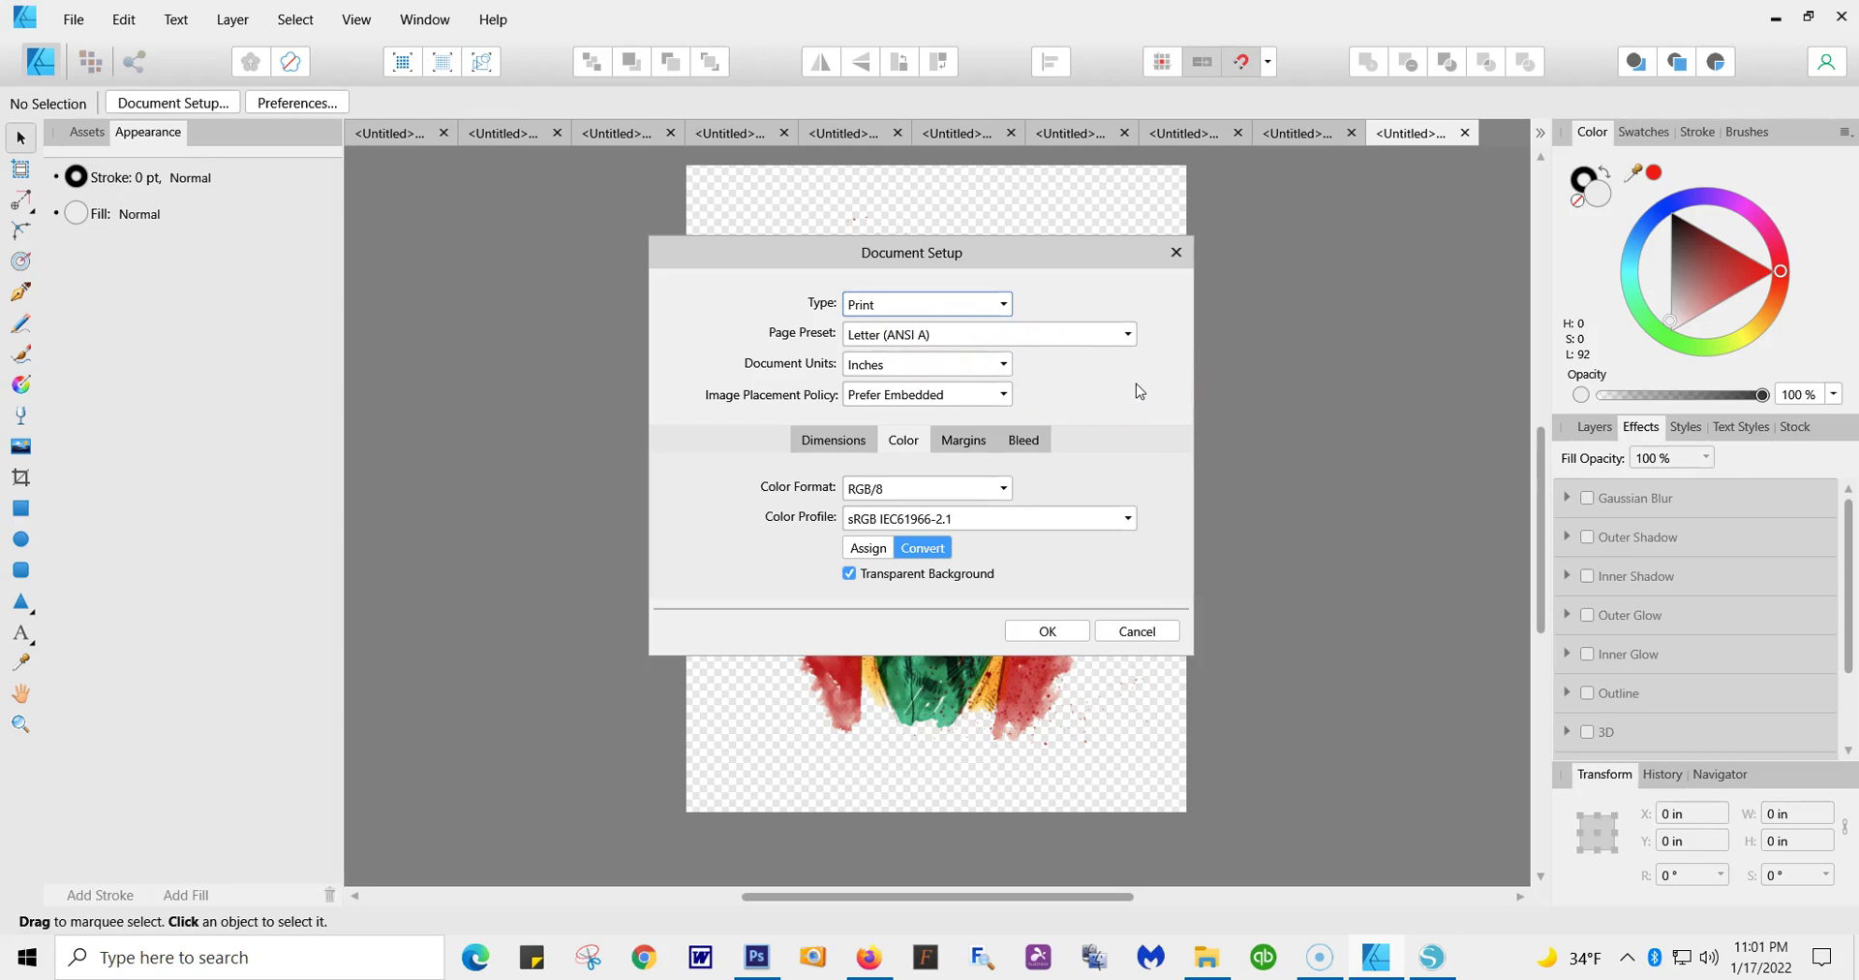
left_click(1126, 334)
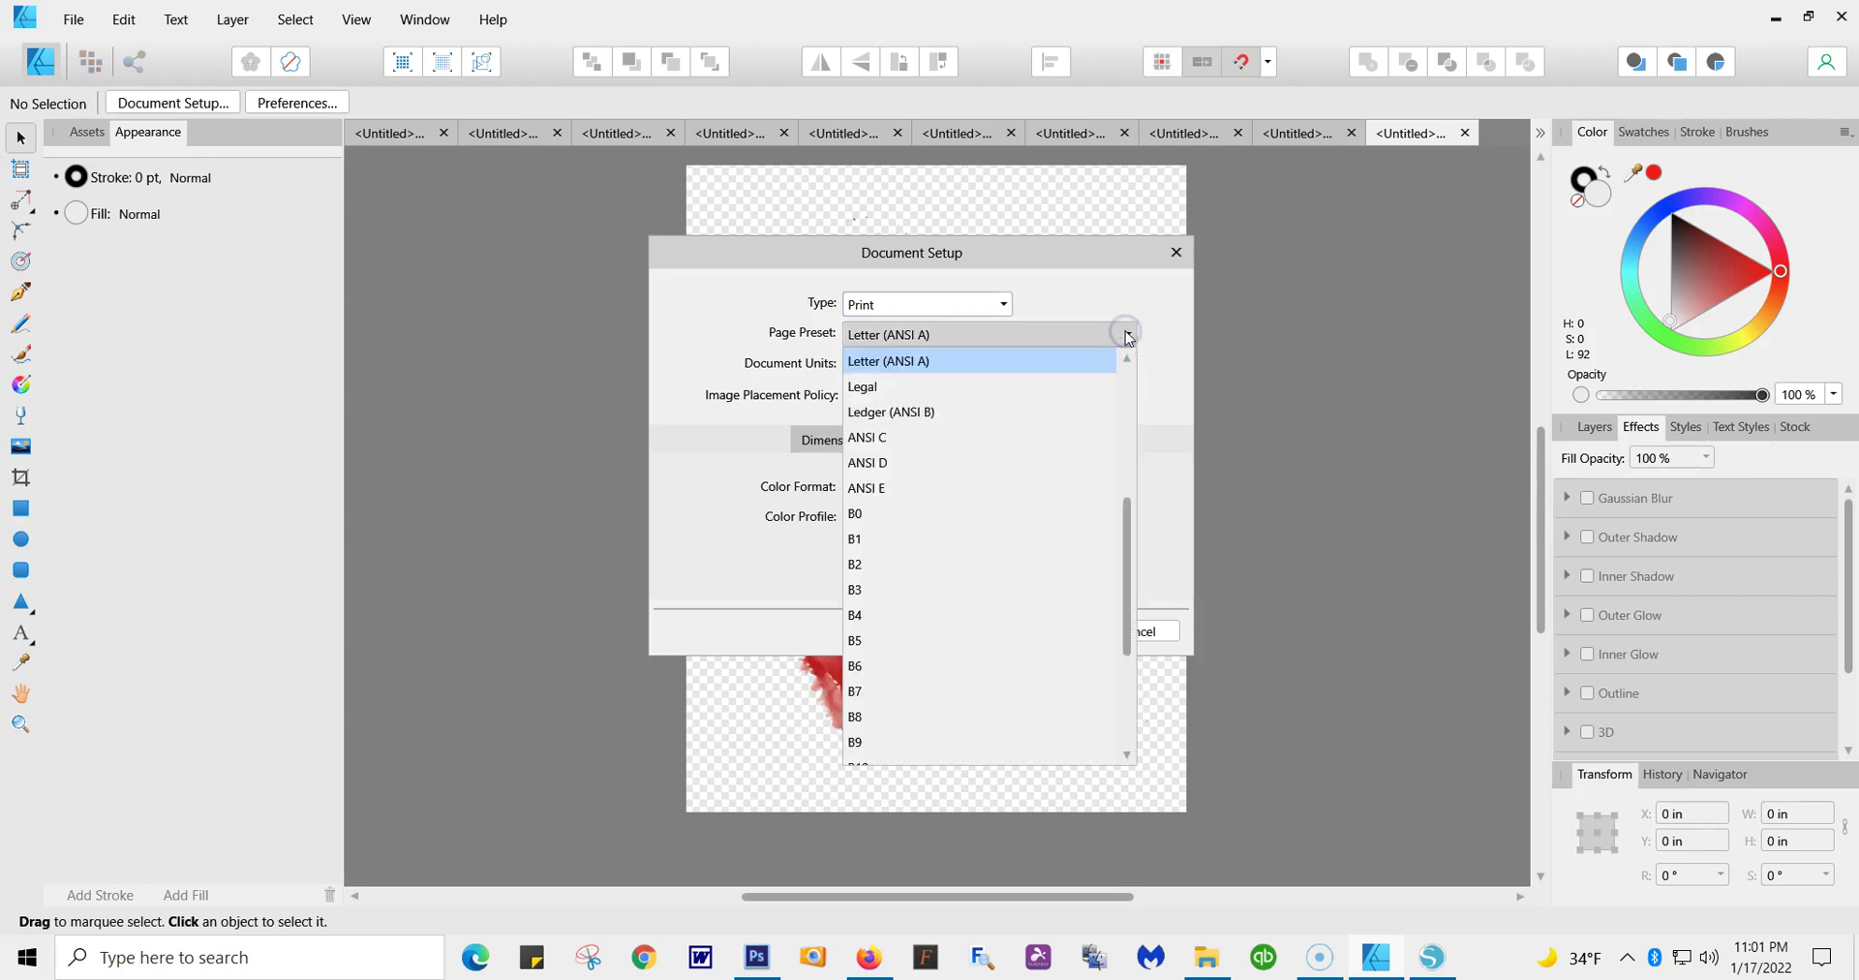
left_click_drag(1123, 506, 1133, 374)
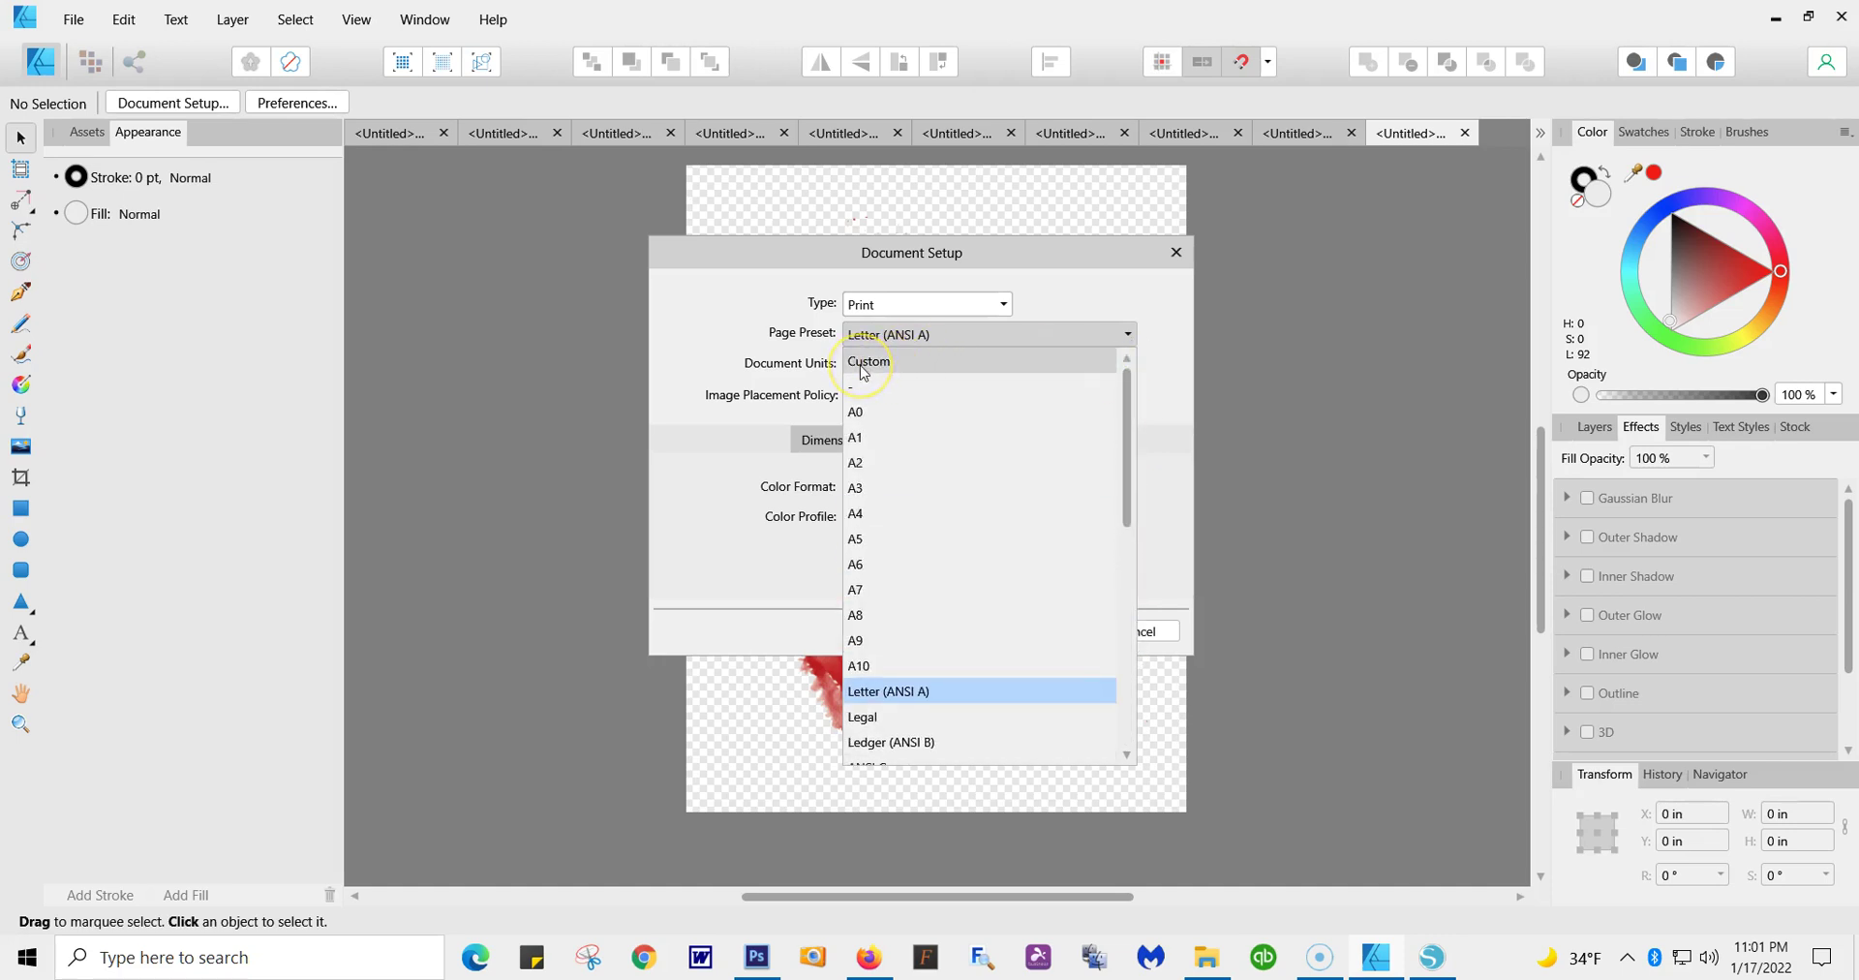
left_click(886, 339)
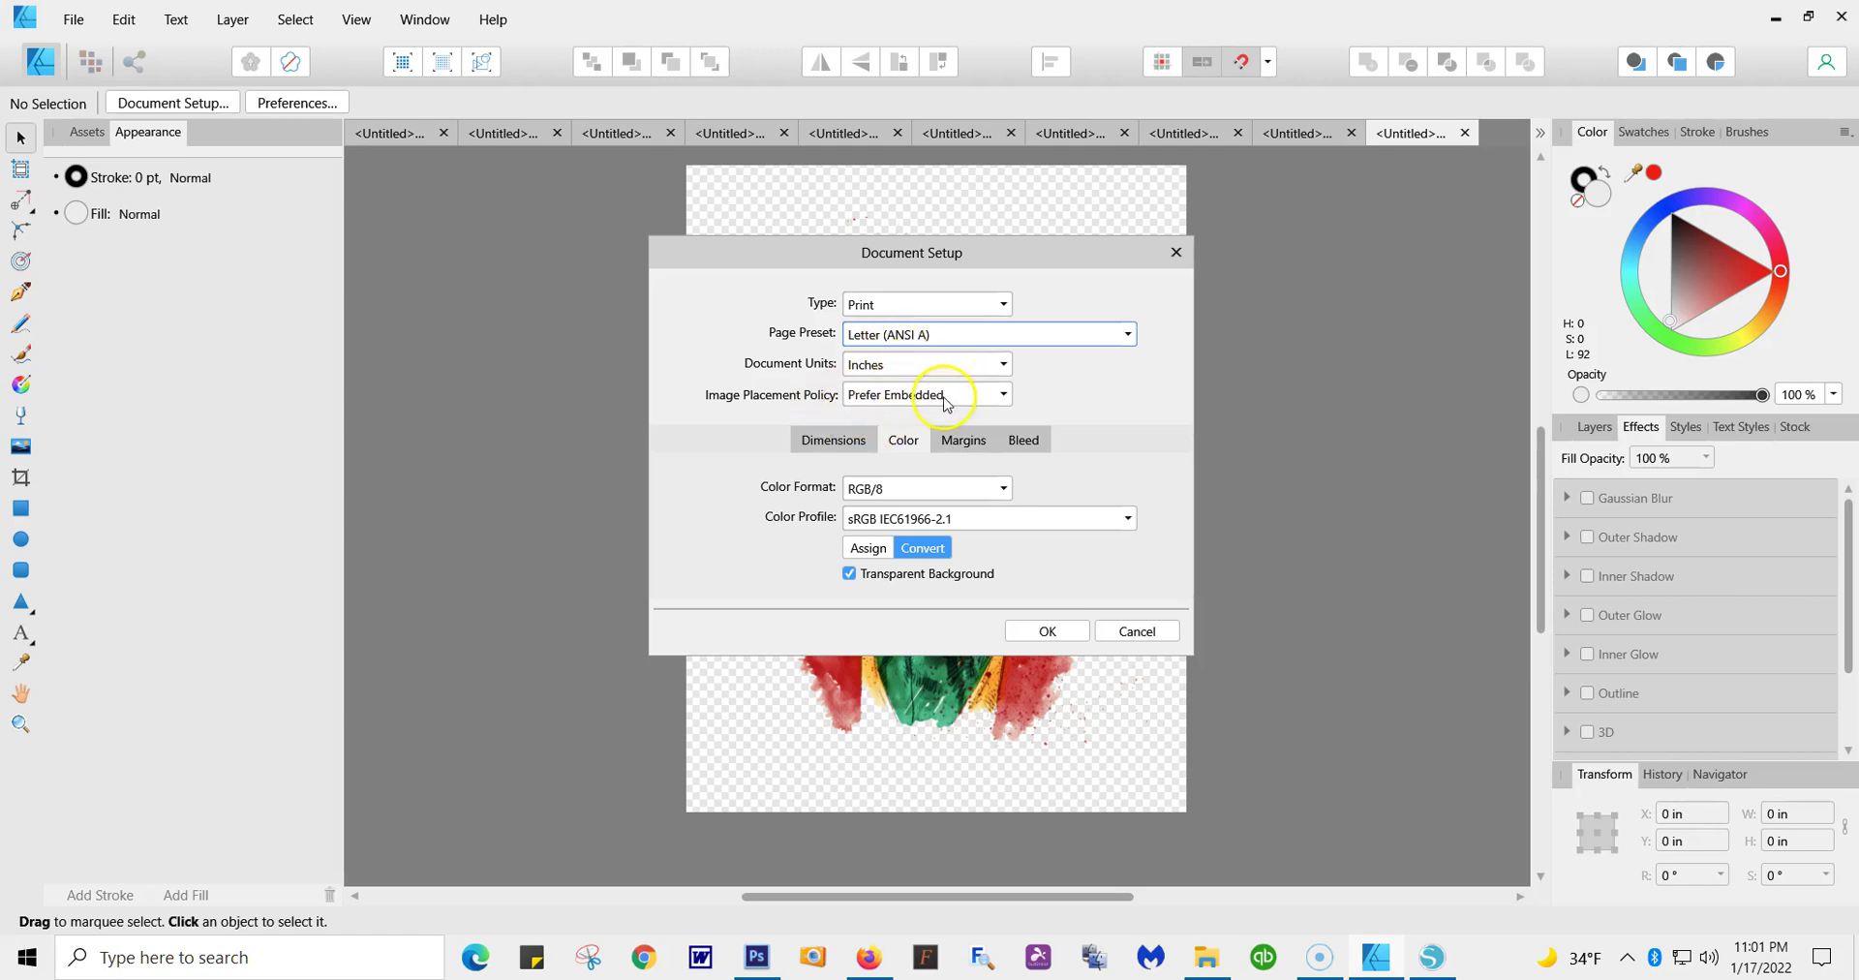
left_click(825, 440)
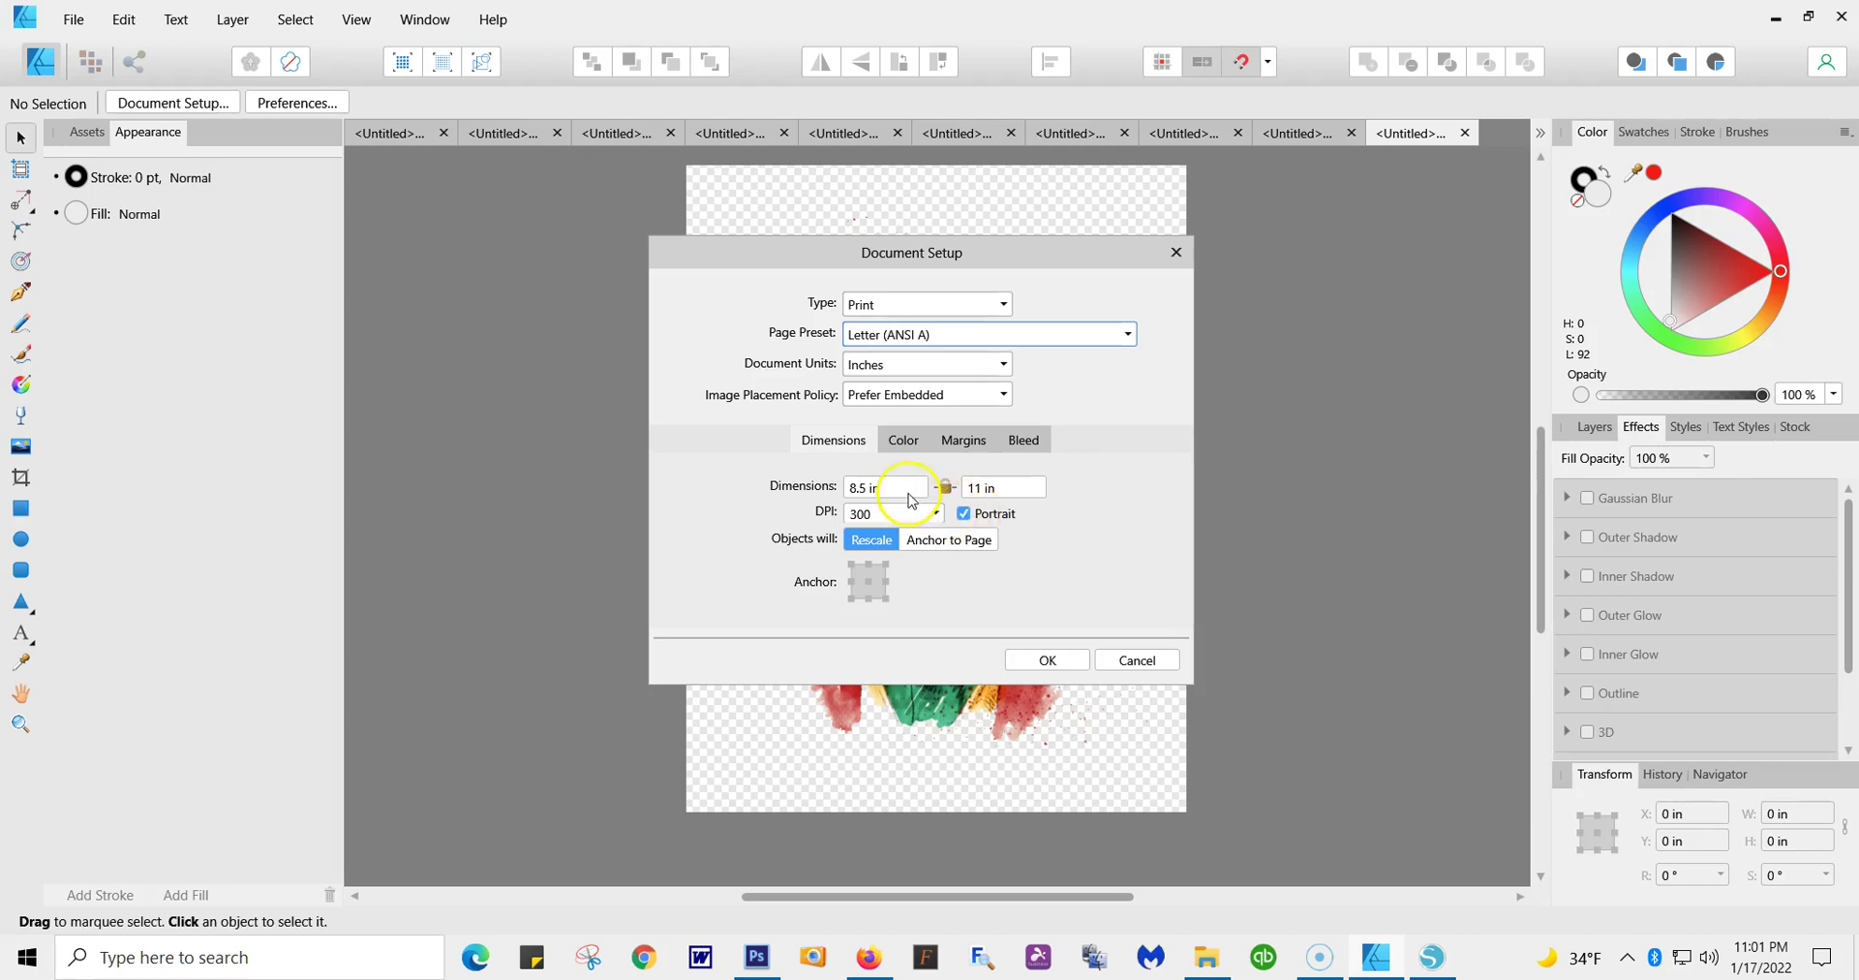
left_click(893, 444)
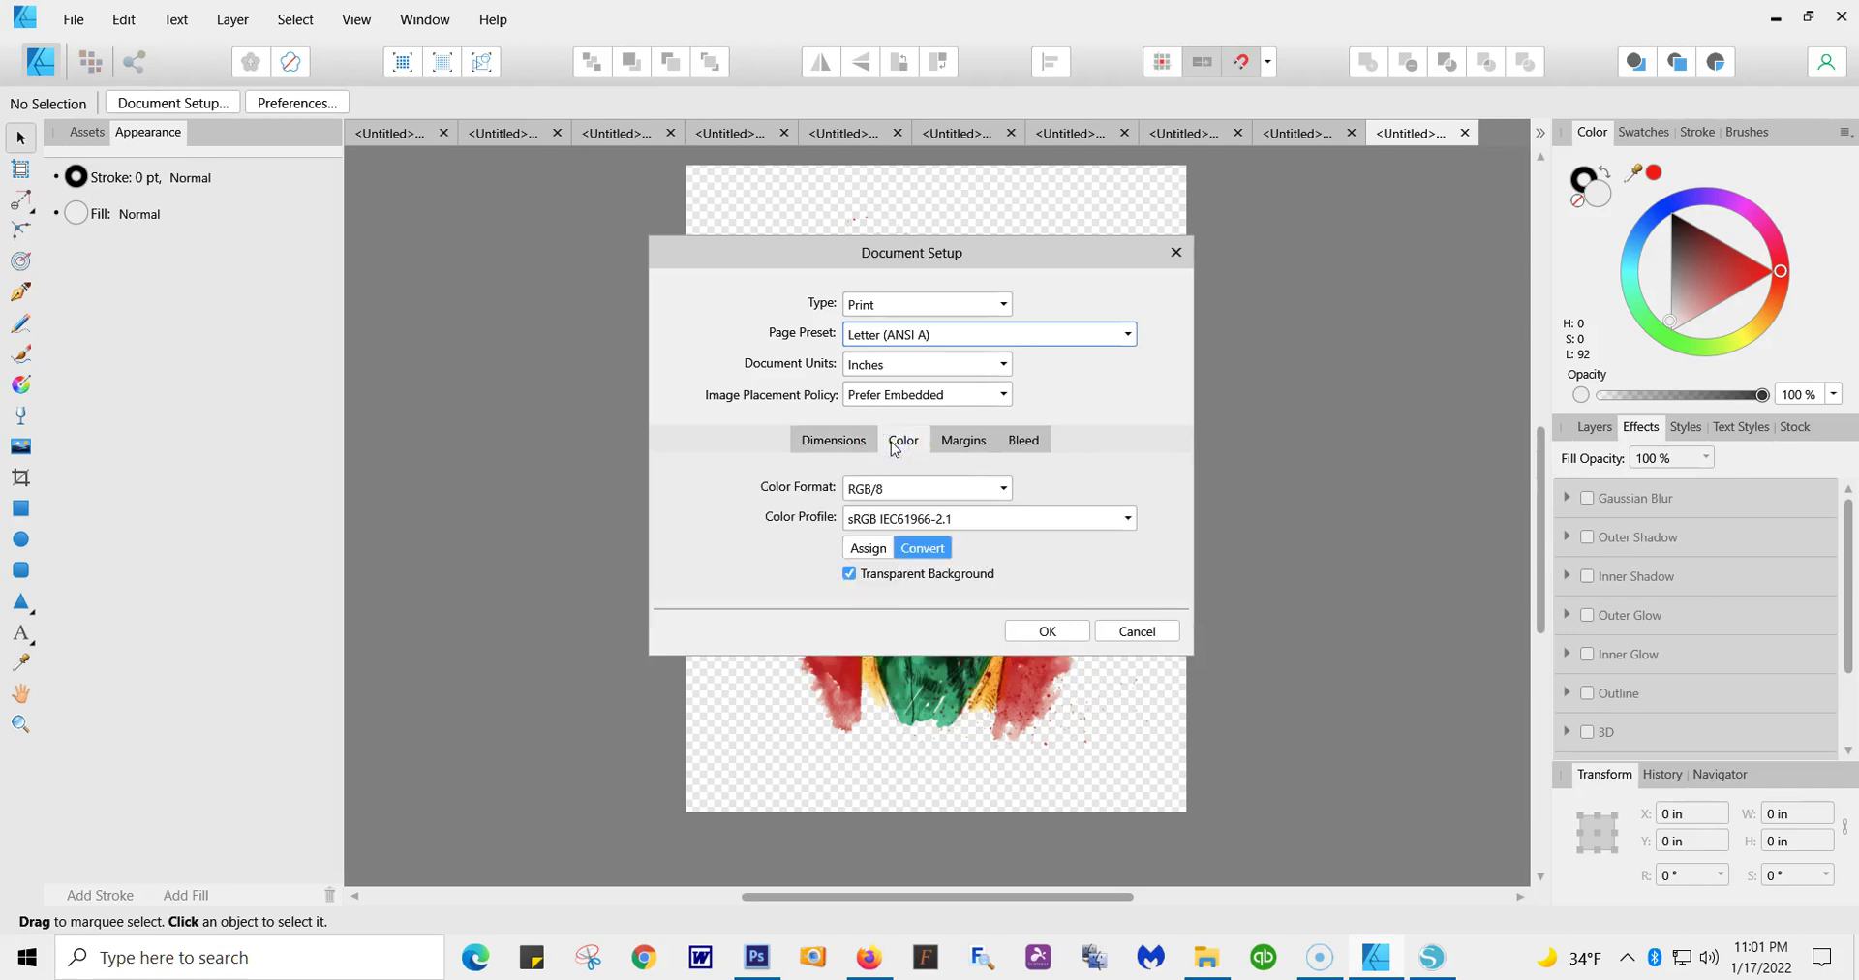
Convert the document to the EPSON ET-8500 L8160 Series Matte colour profile
left_click(922, 550)
left_click(1128, 521)
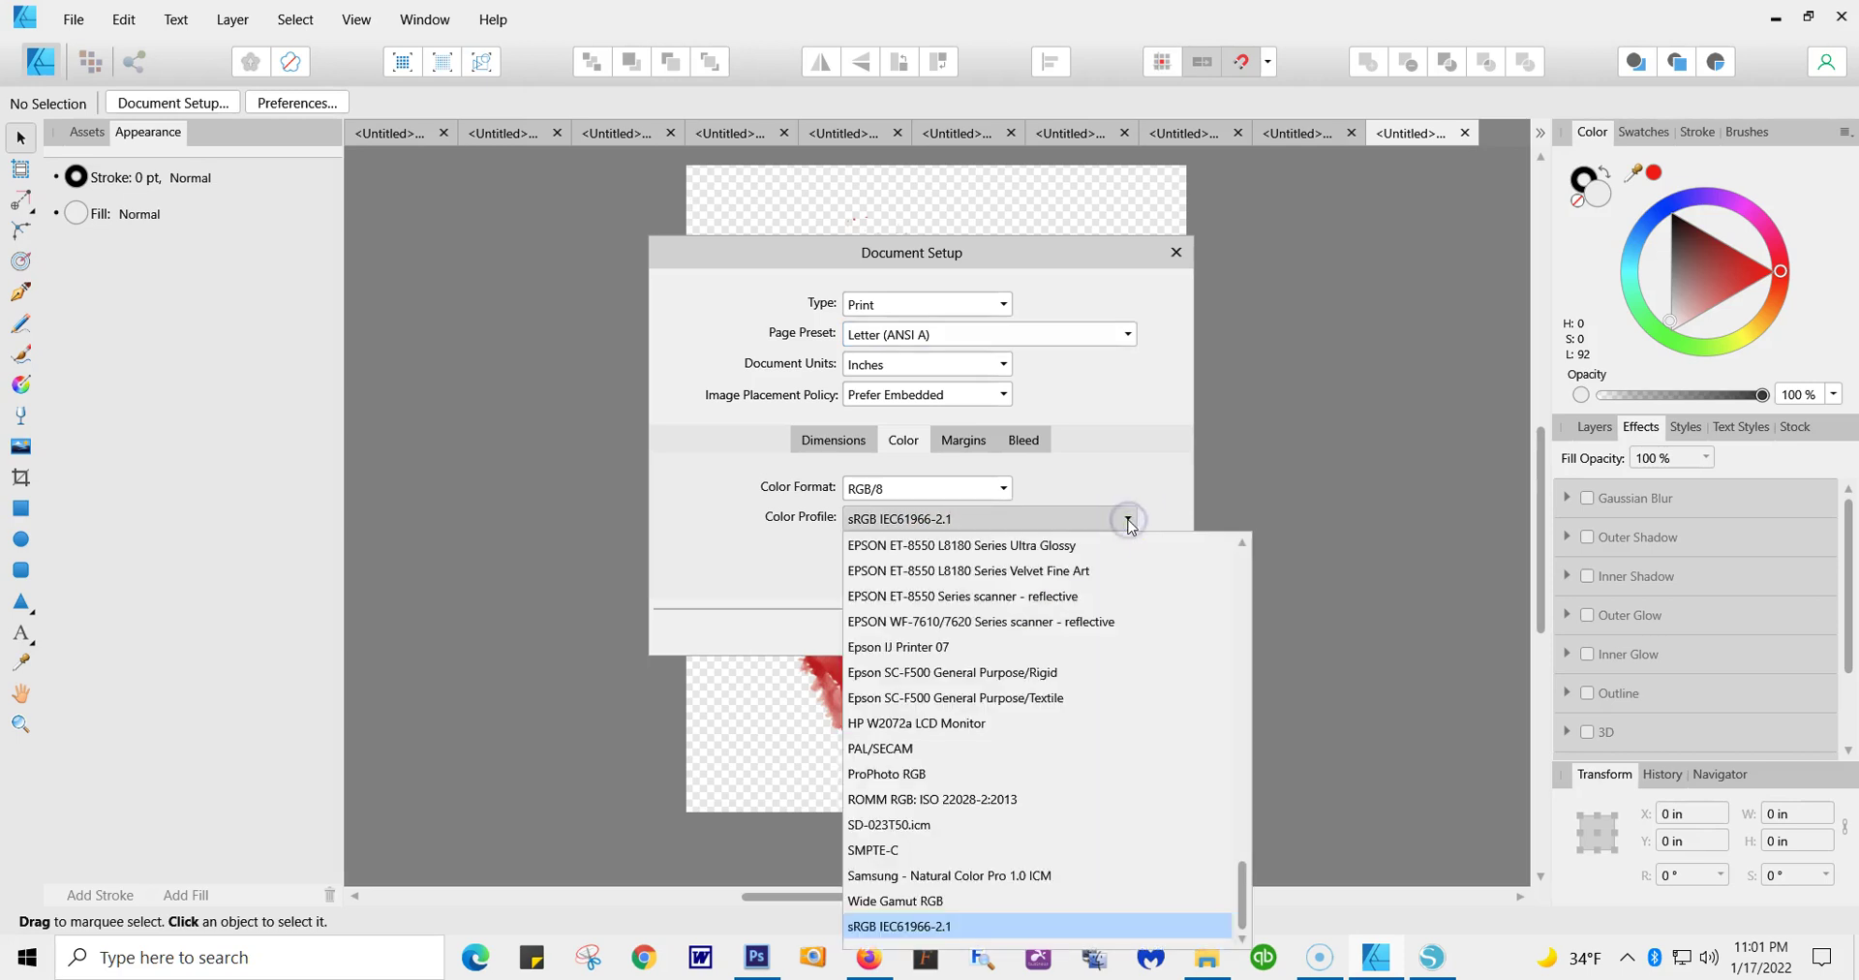
left_click(1242, 544)
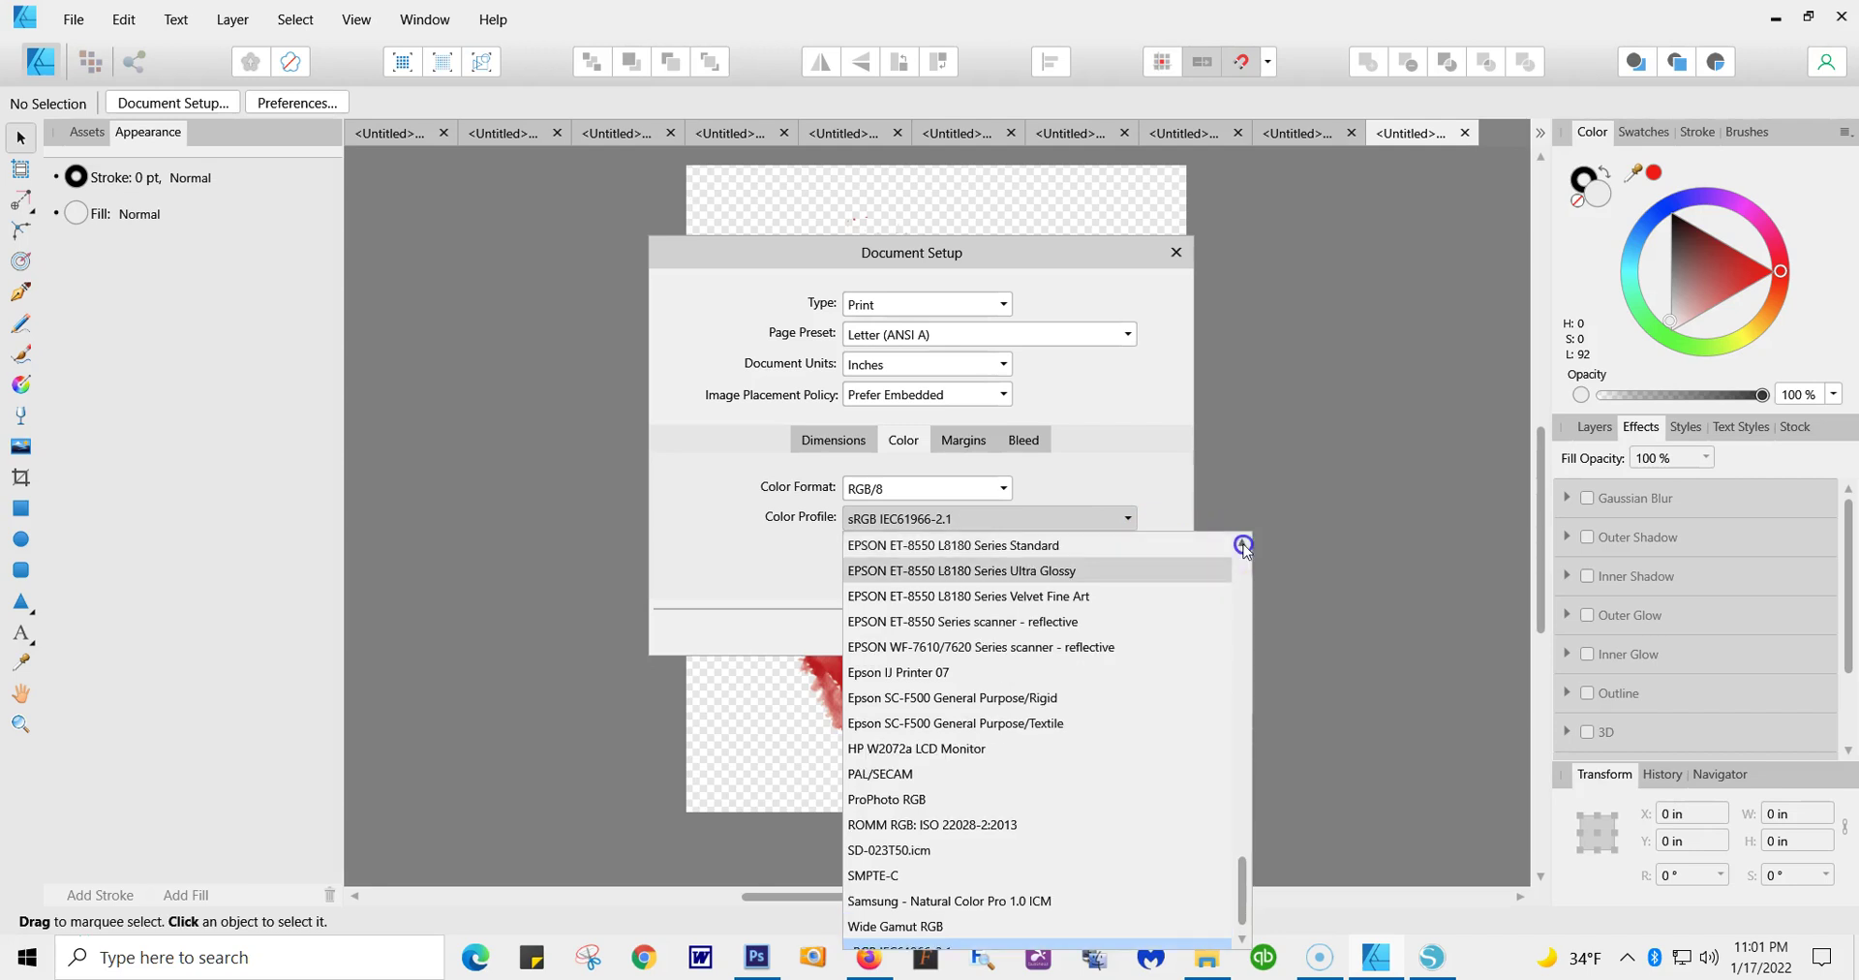
left_click(1242, 544)
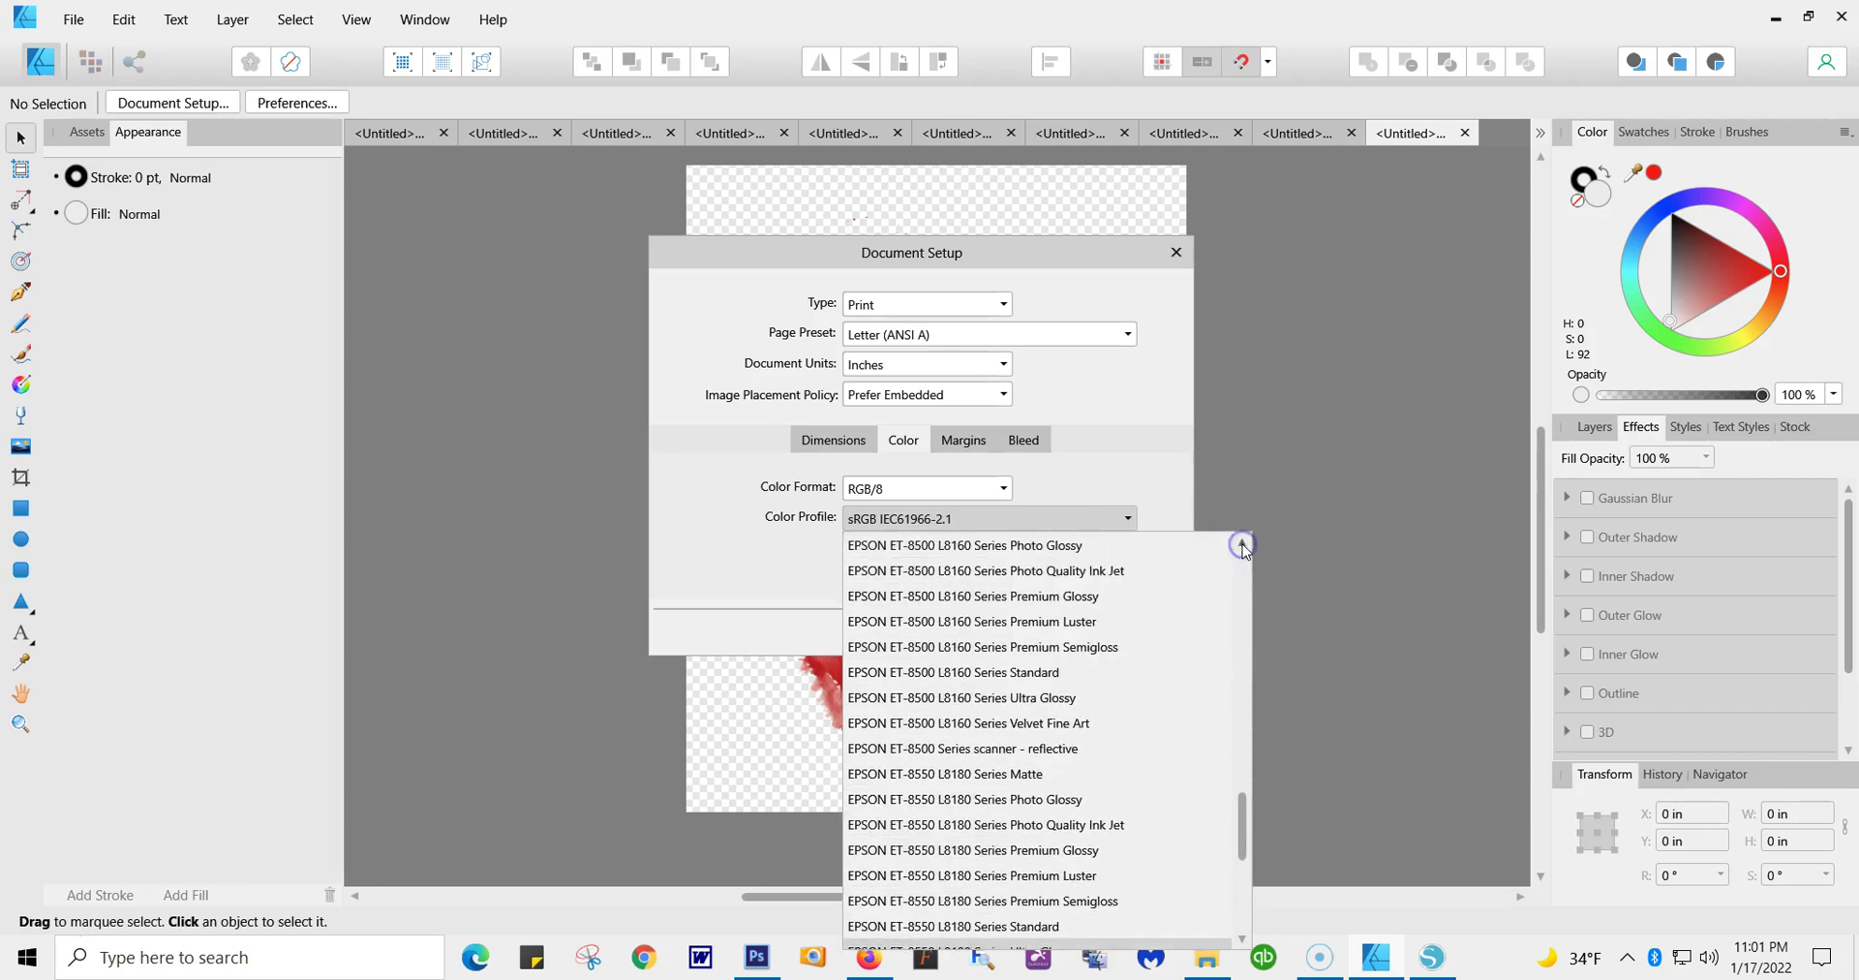
left_click(1242, 545)
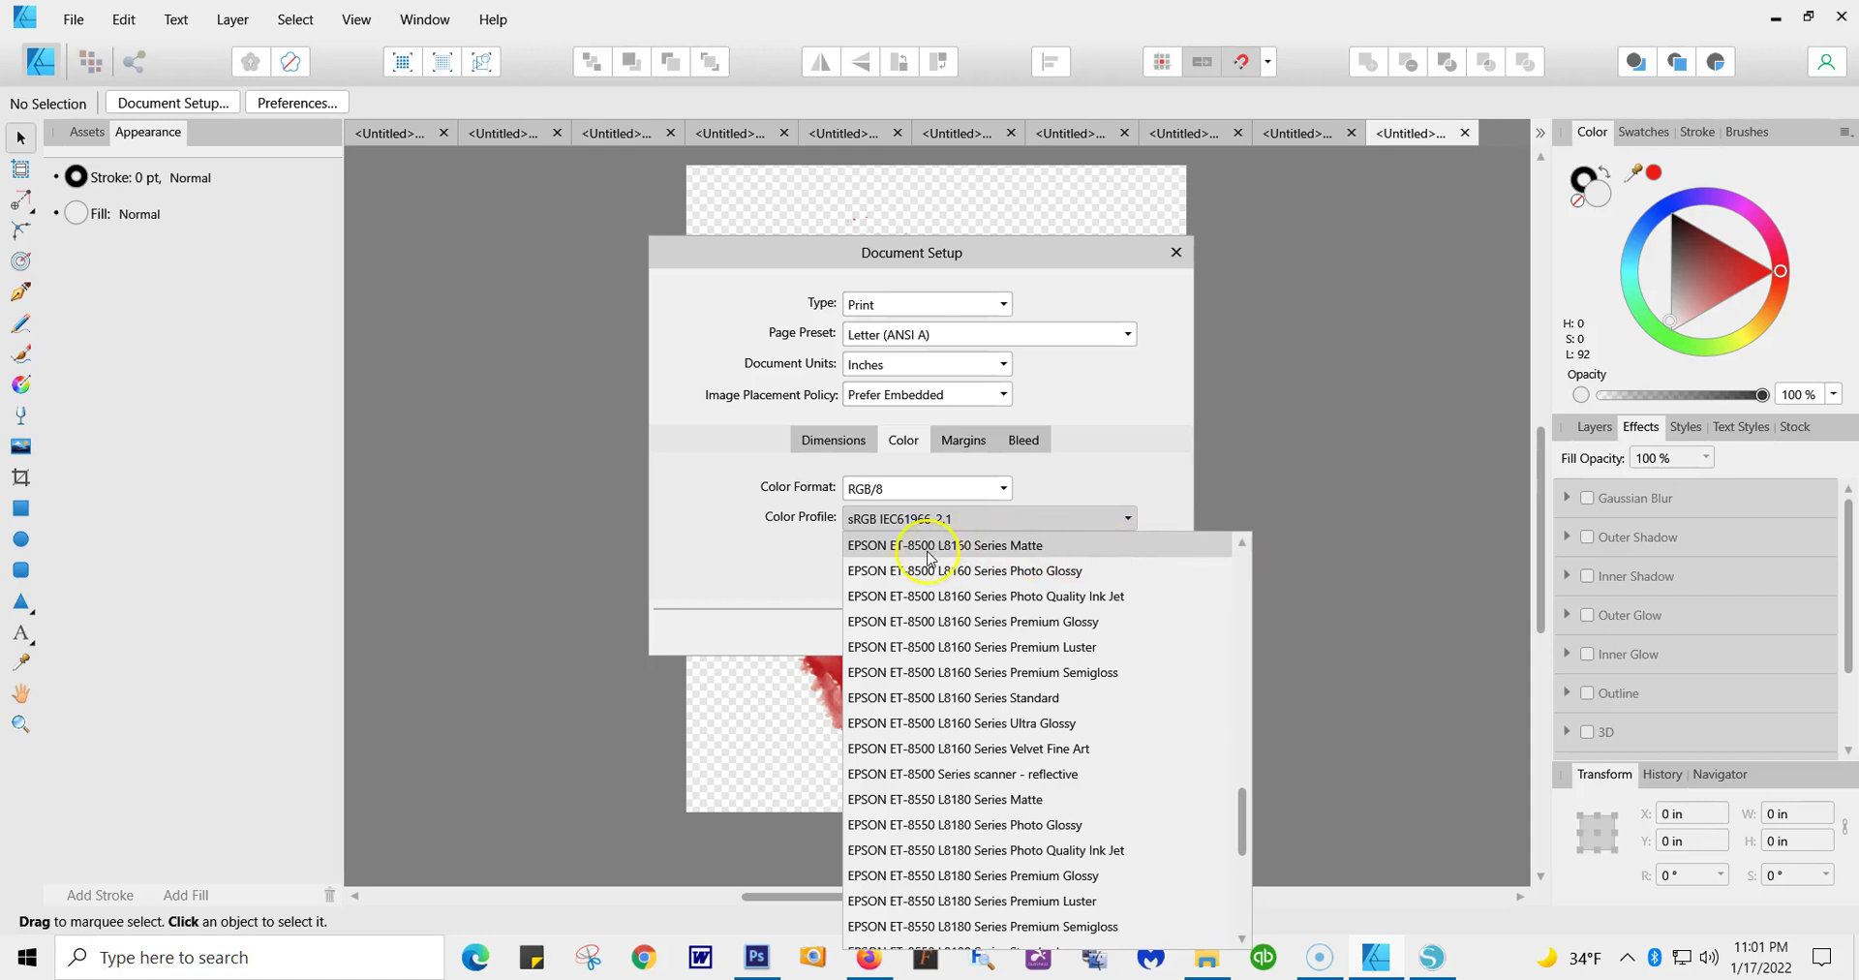
left_click(991, 547)
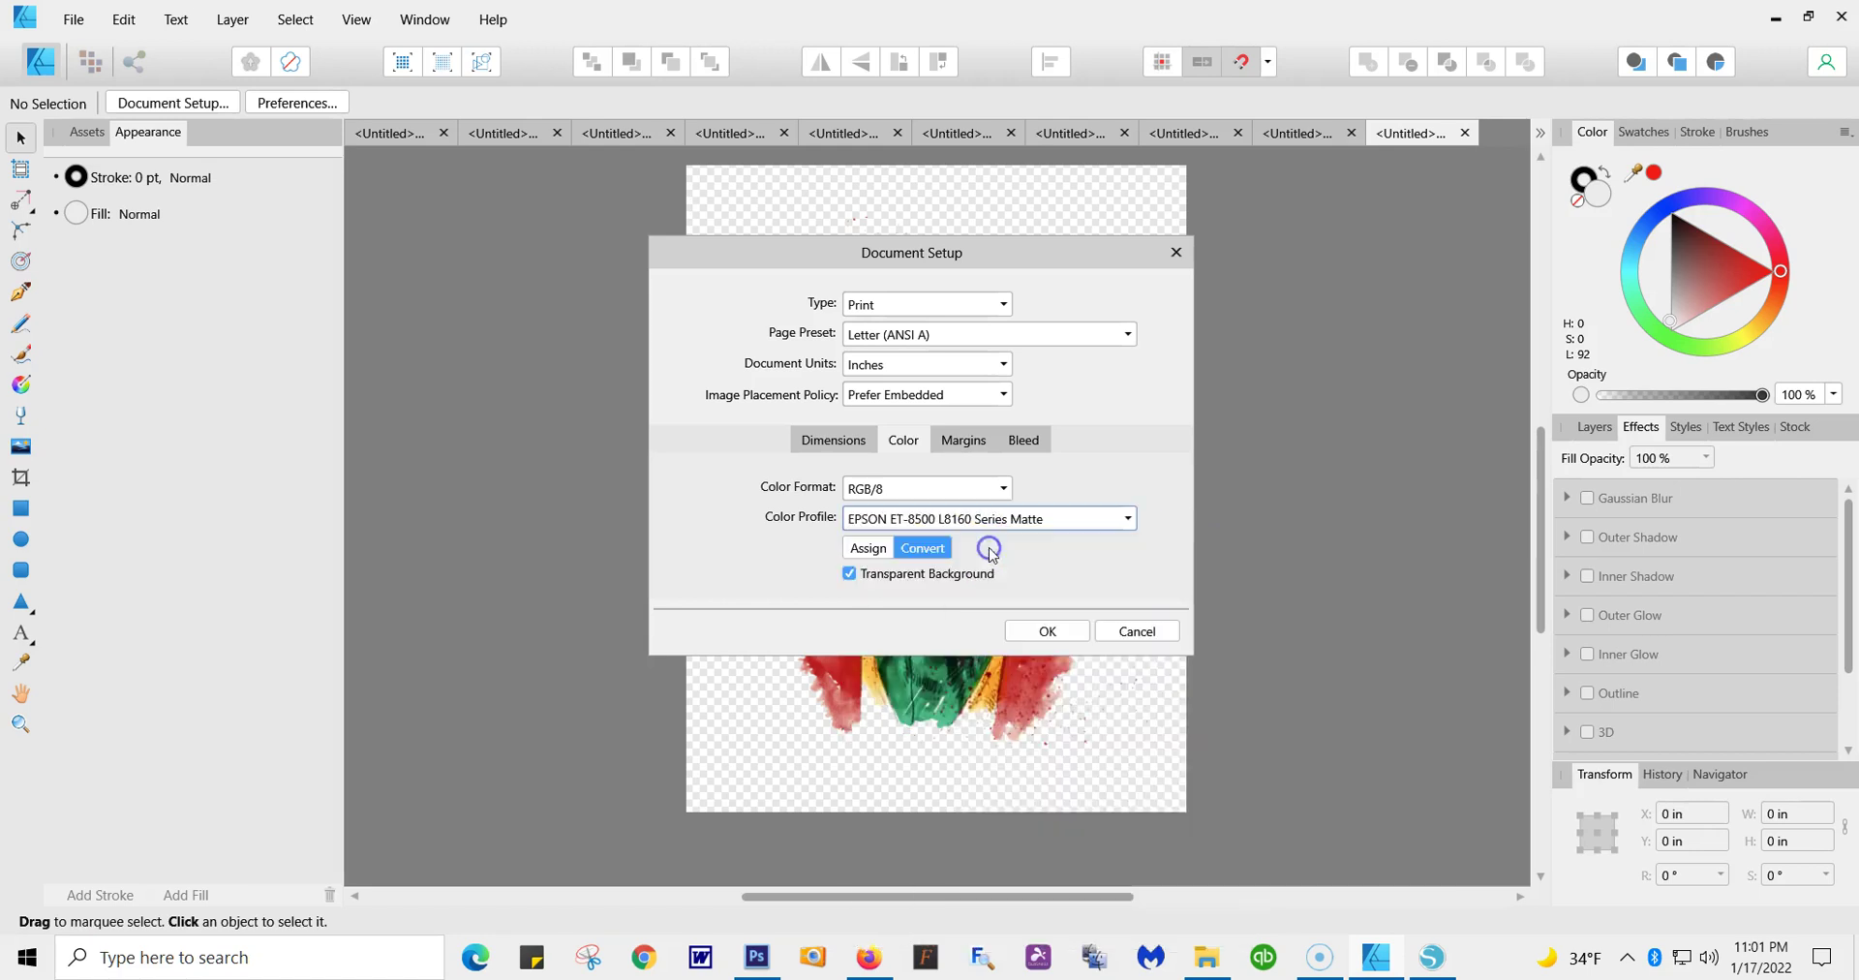
left_click(924, 550)
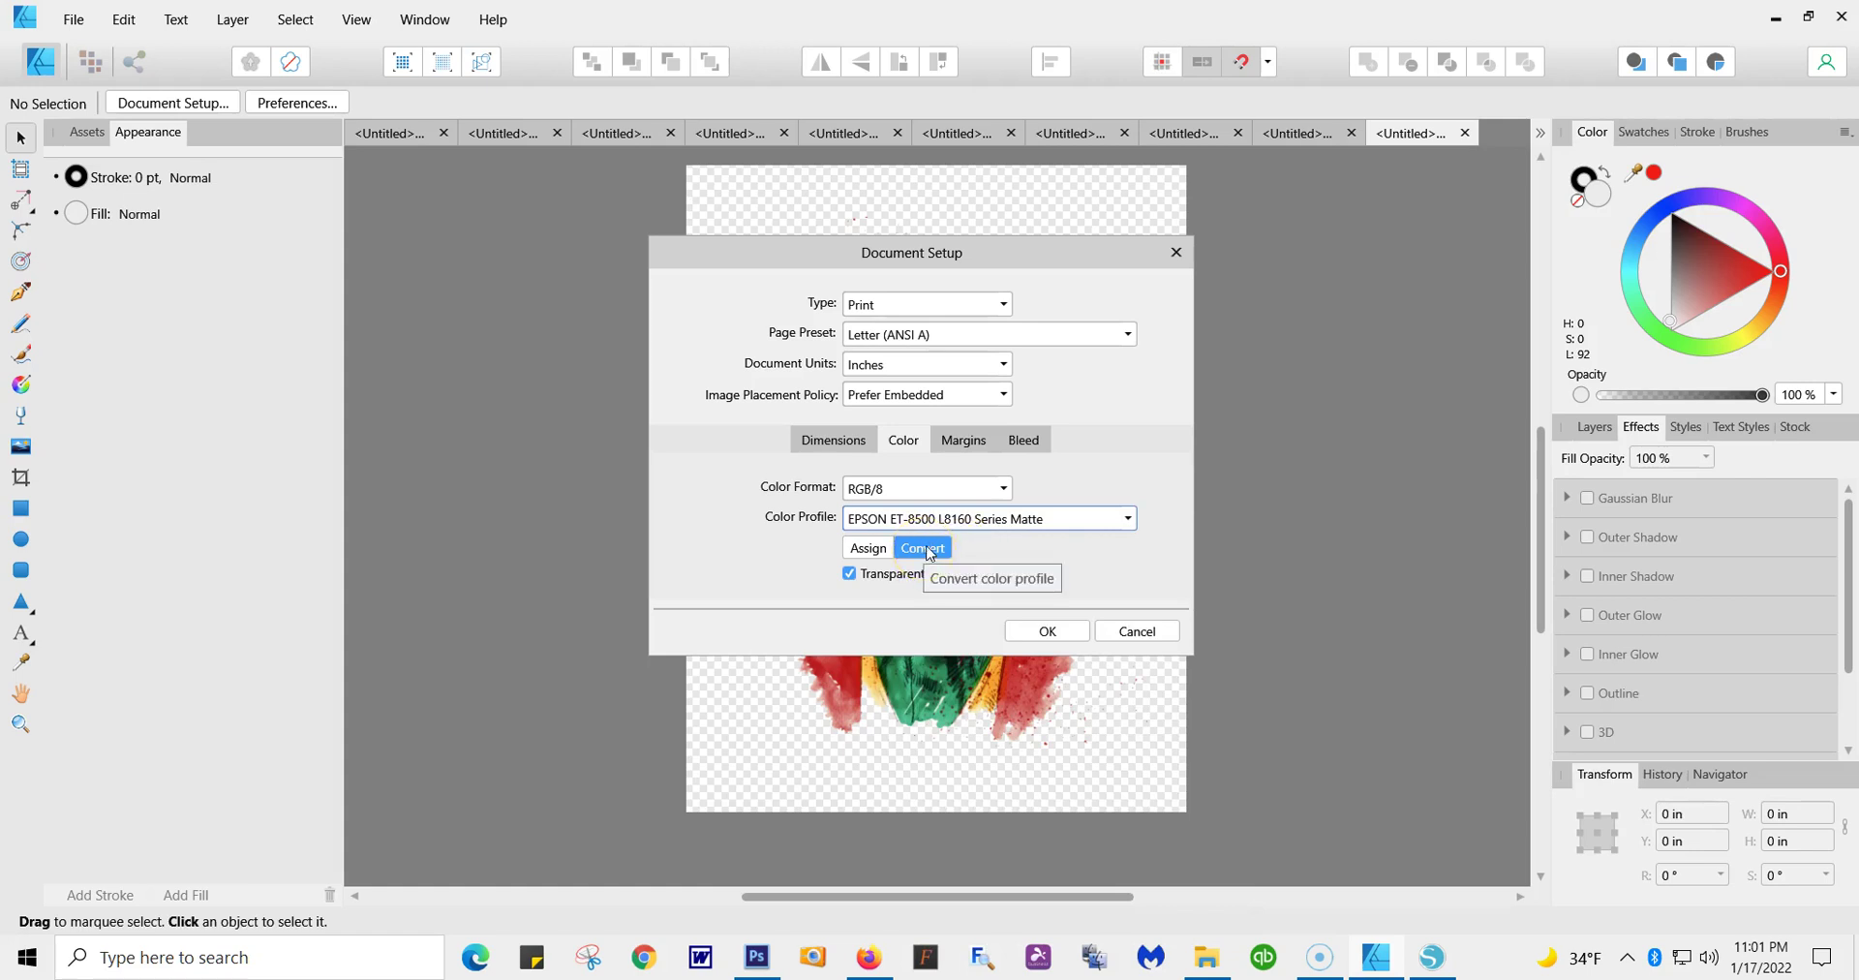
Leave margins and bleed at 0 in and apply the document setup changes
left_click(964, 441)
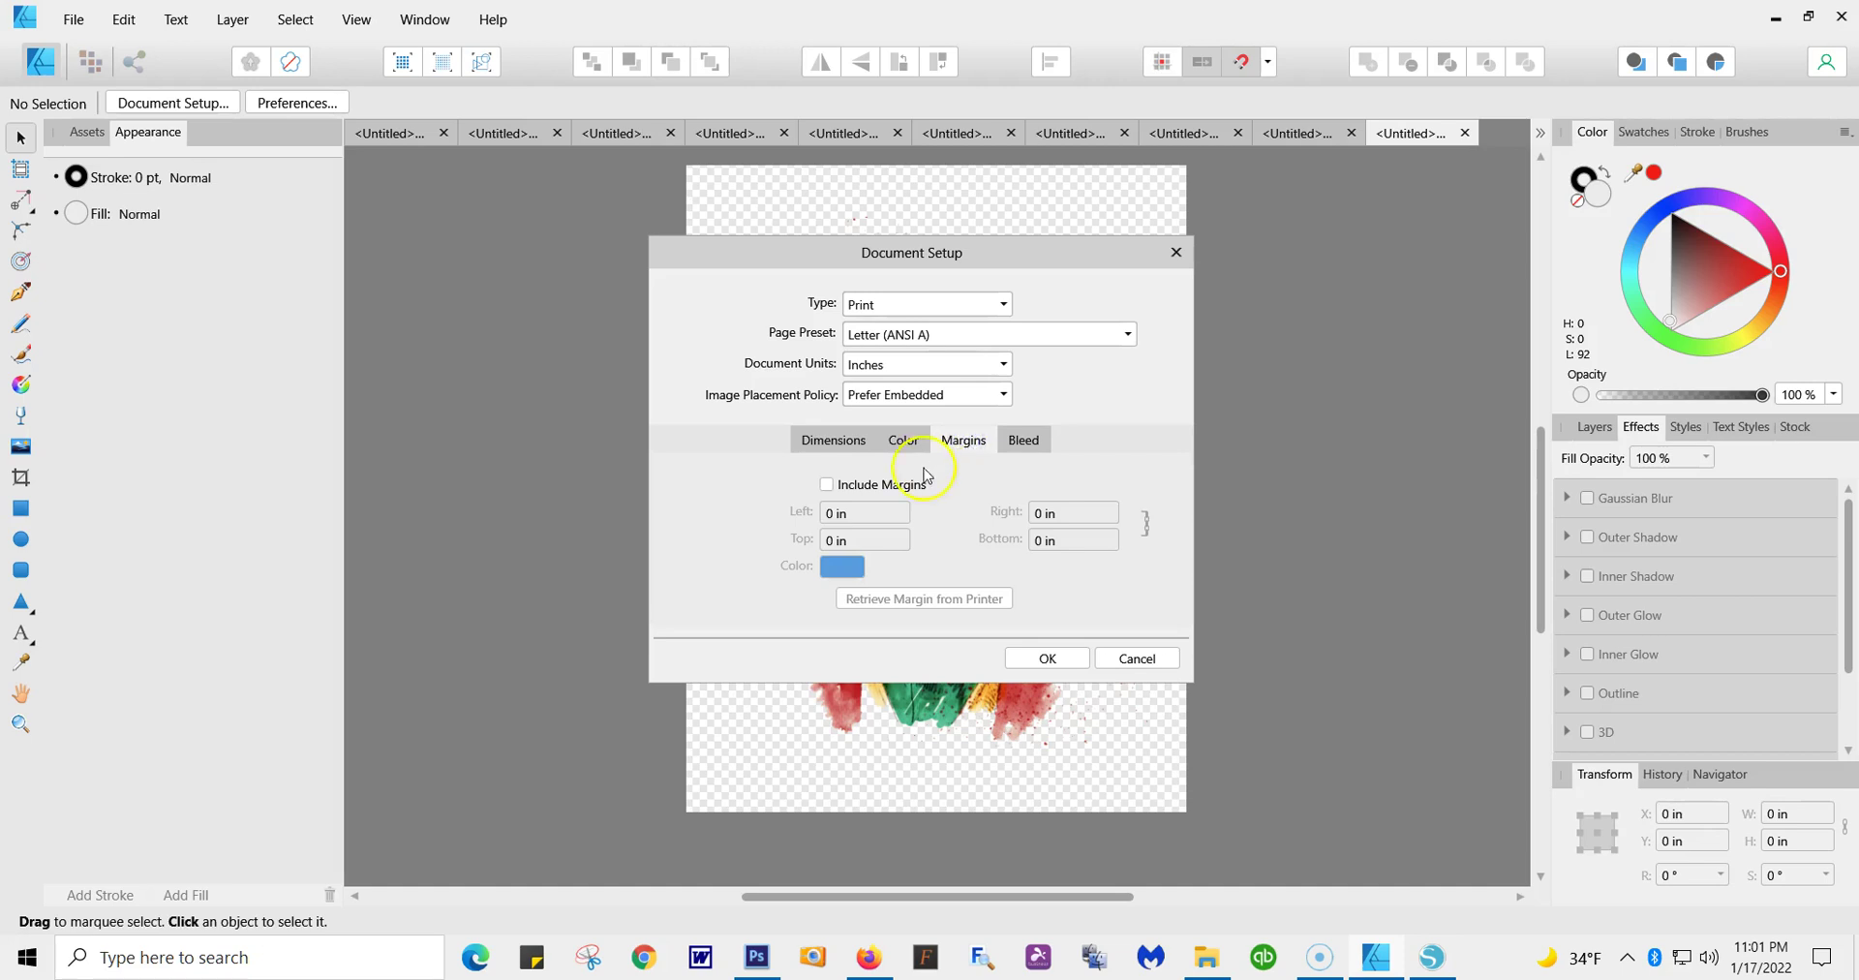
left_click(1034, 438)
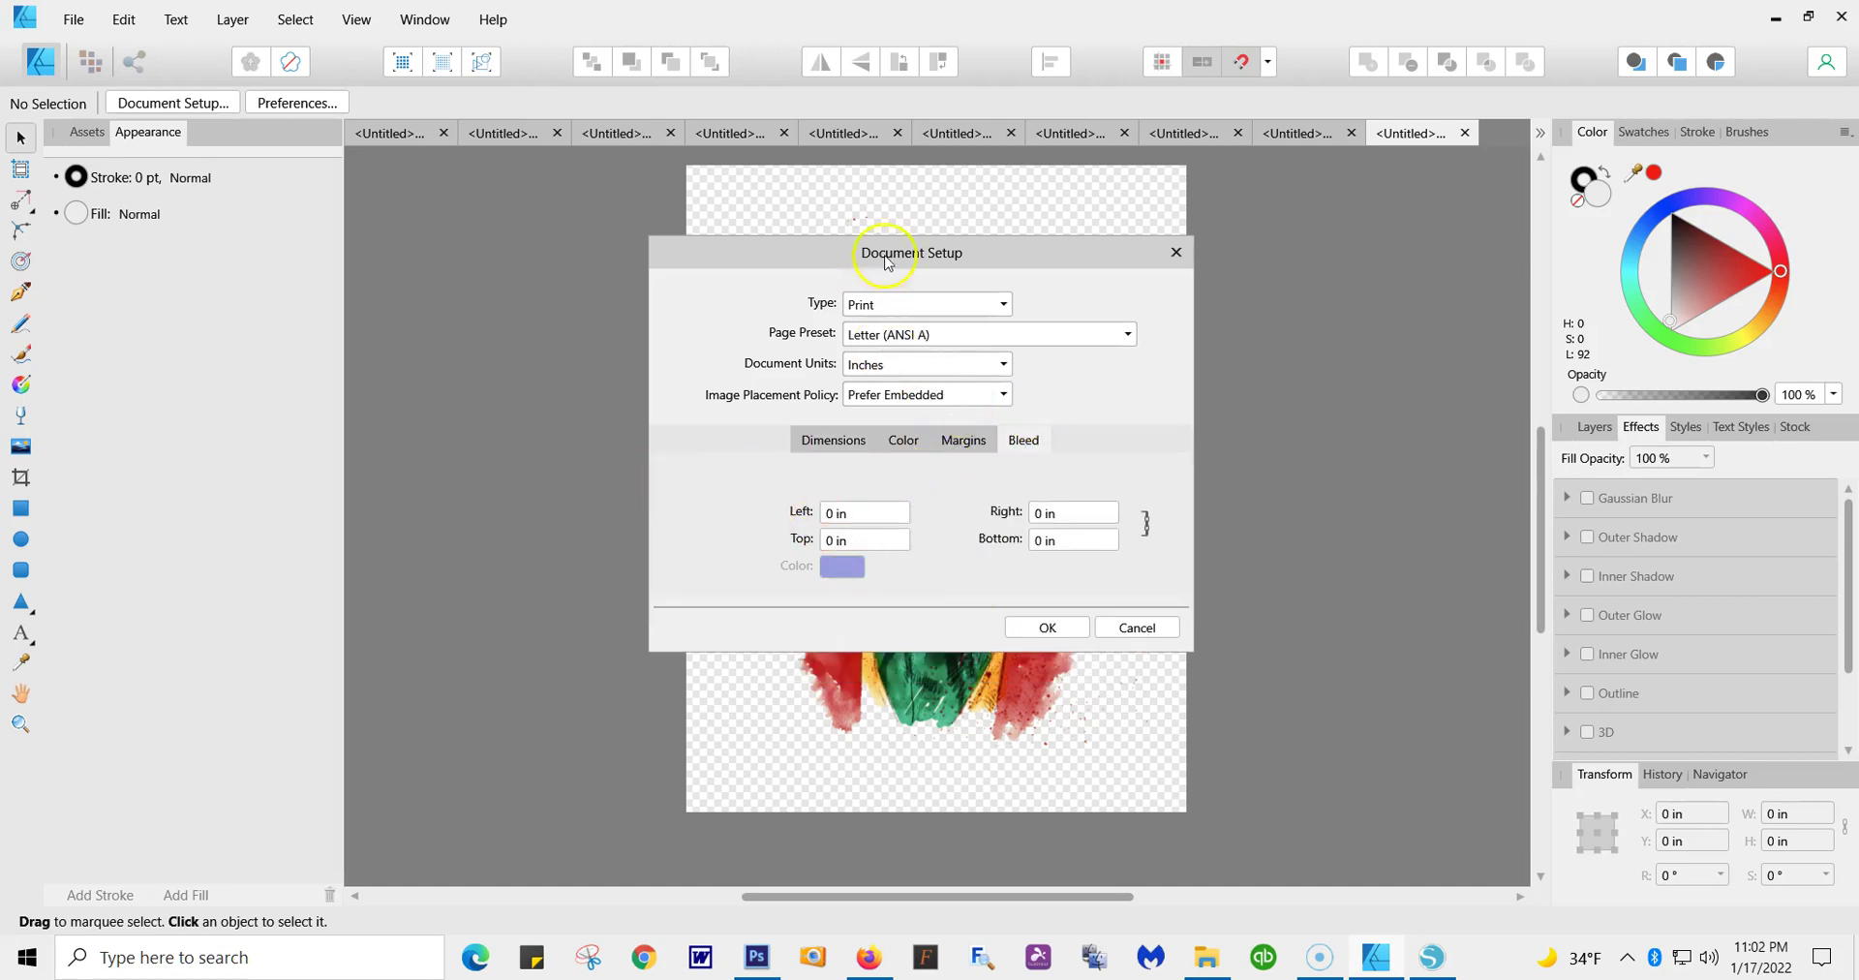
left_click(1045, 629)
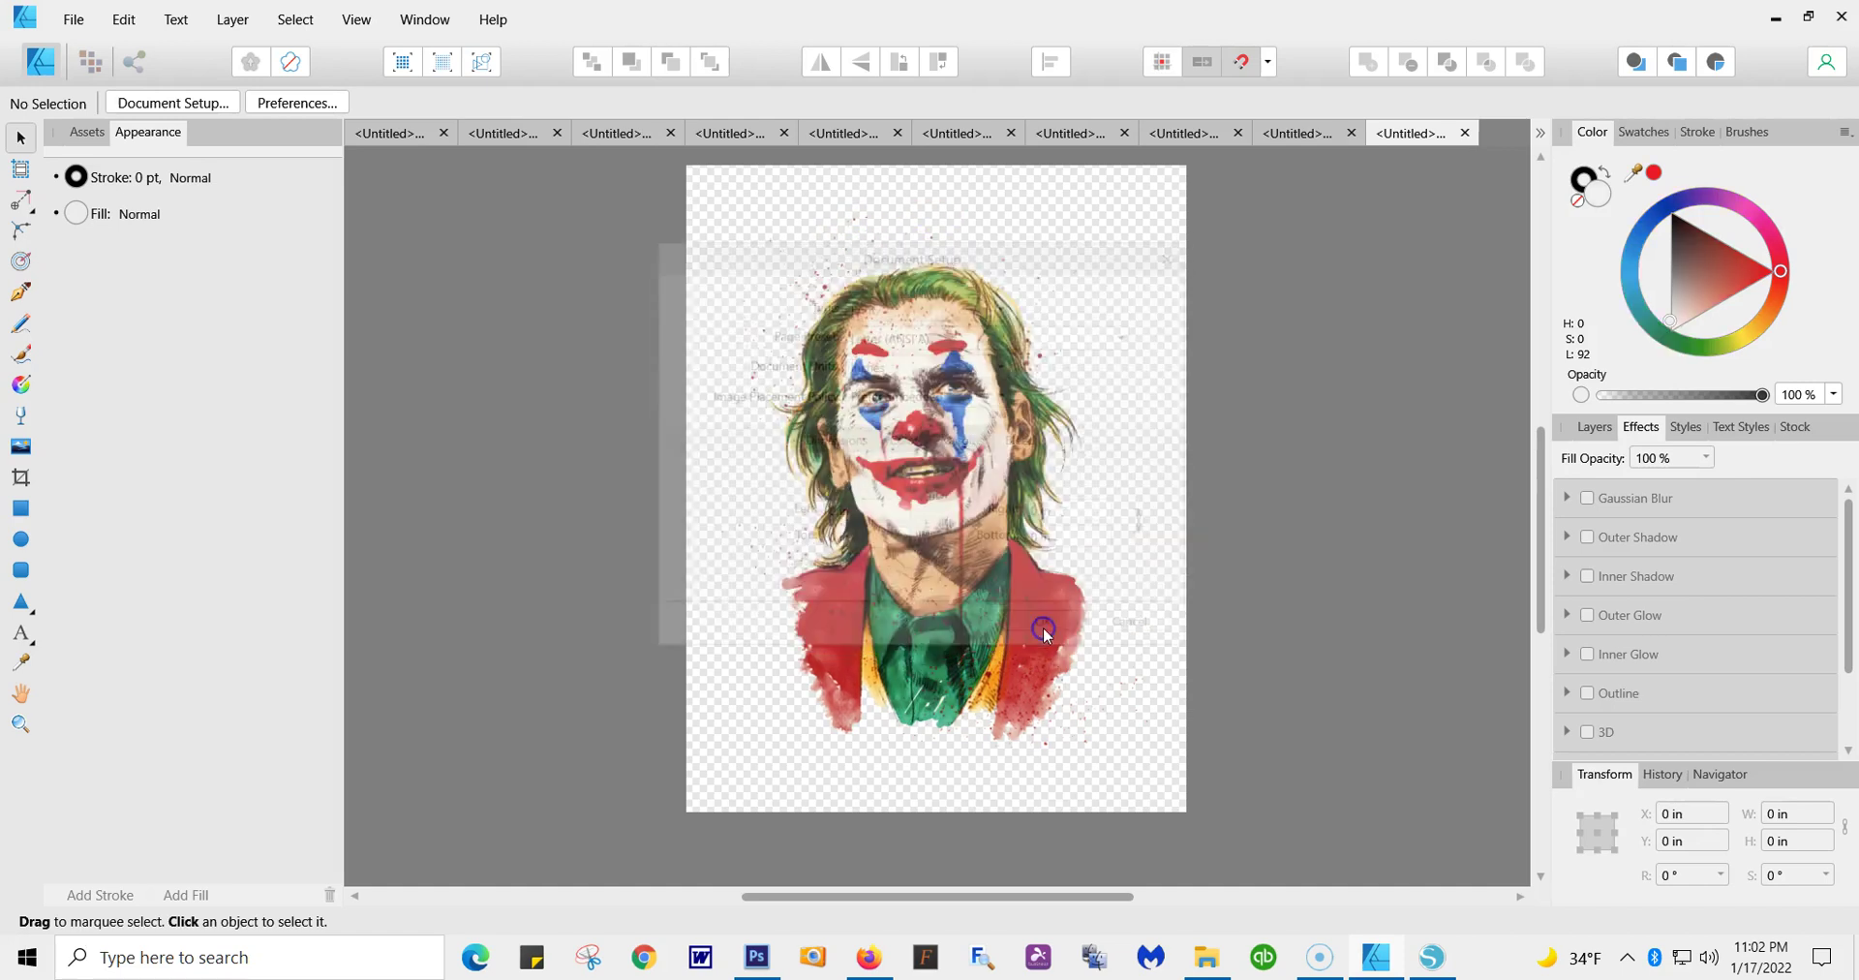
left_click(72, 20)
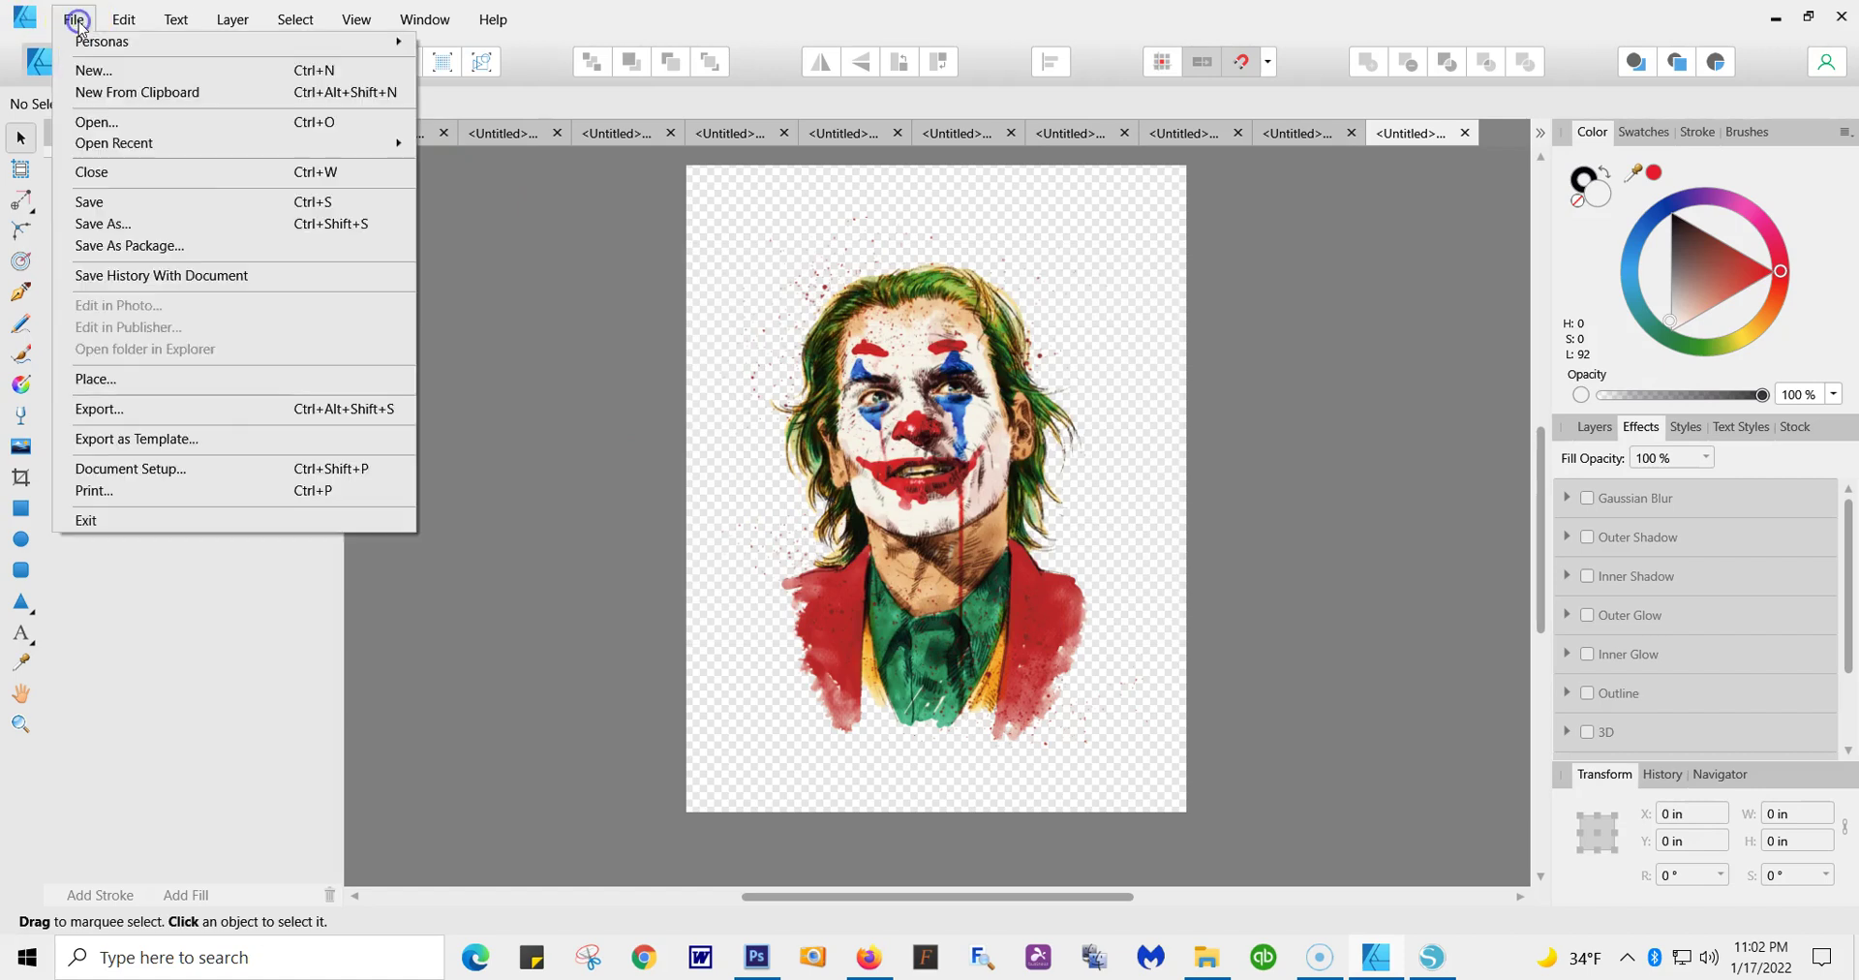
Open Print and select the EPSON ET-8500 Series printer for the Letter page
left_click(131, 491)
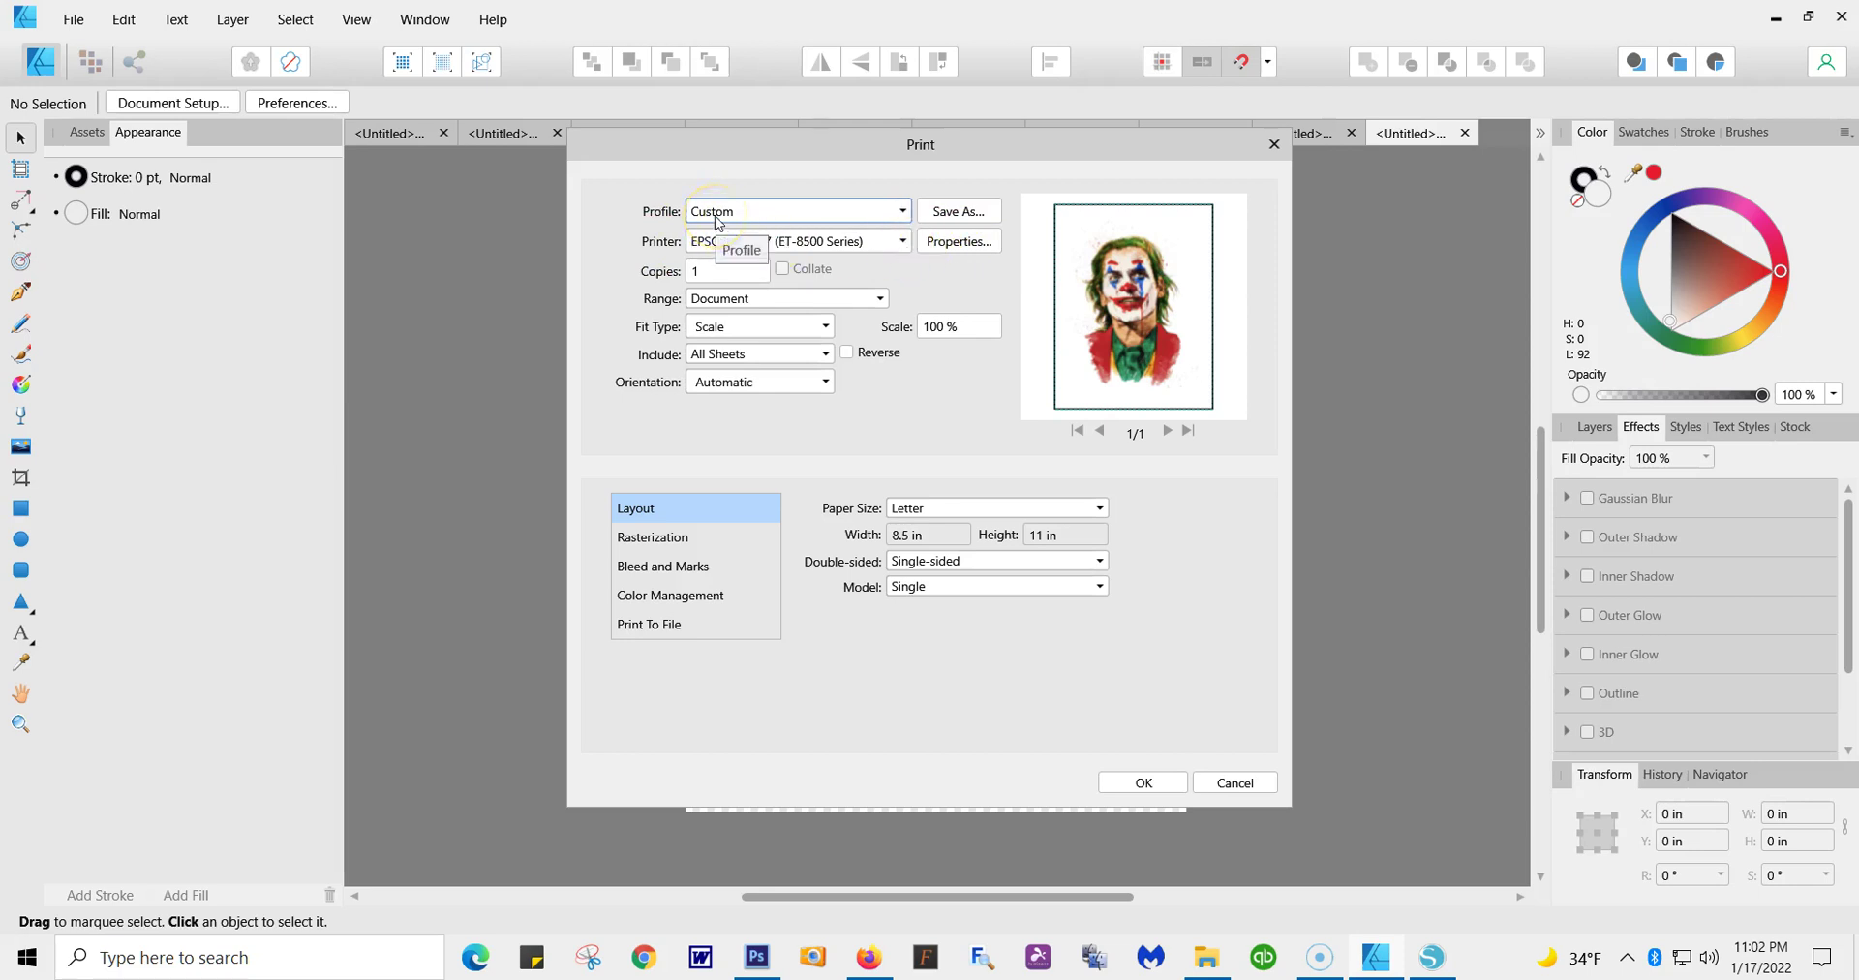
left_click(902, 242)
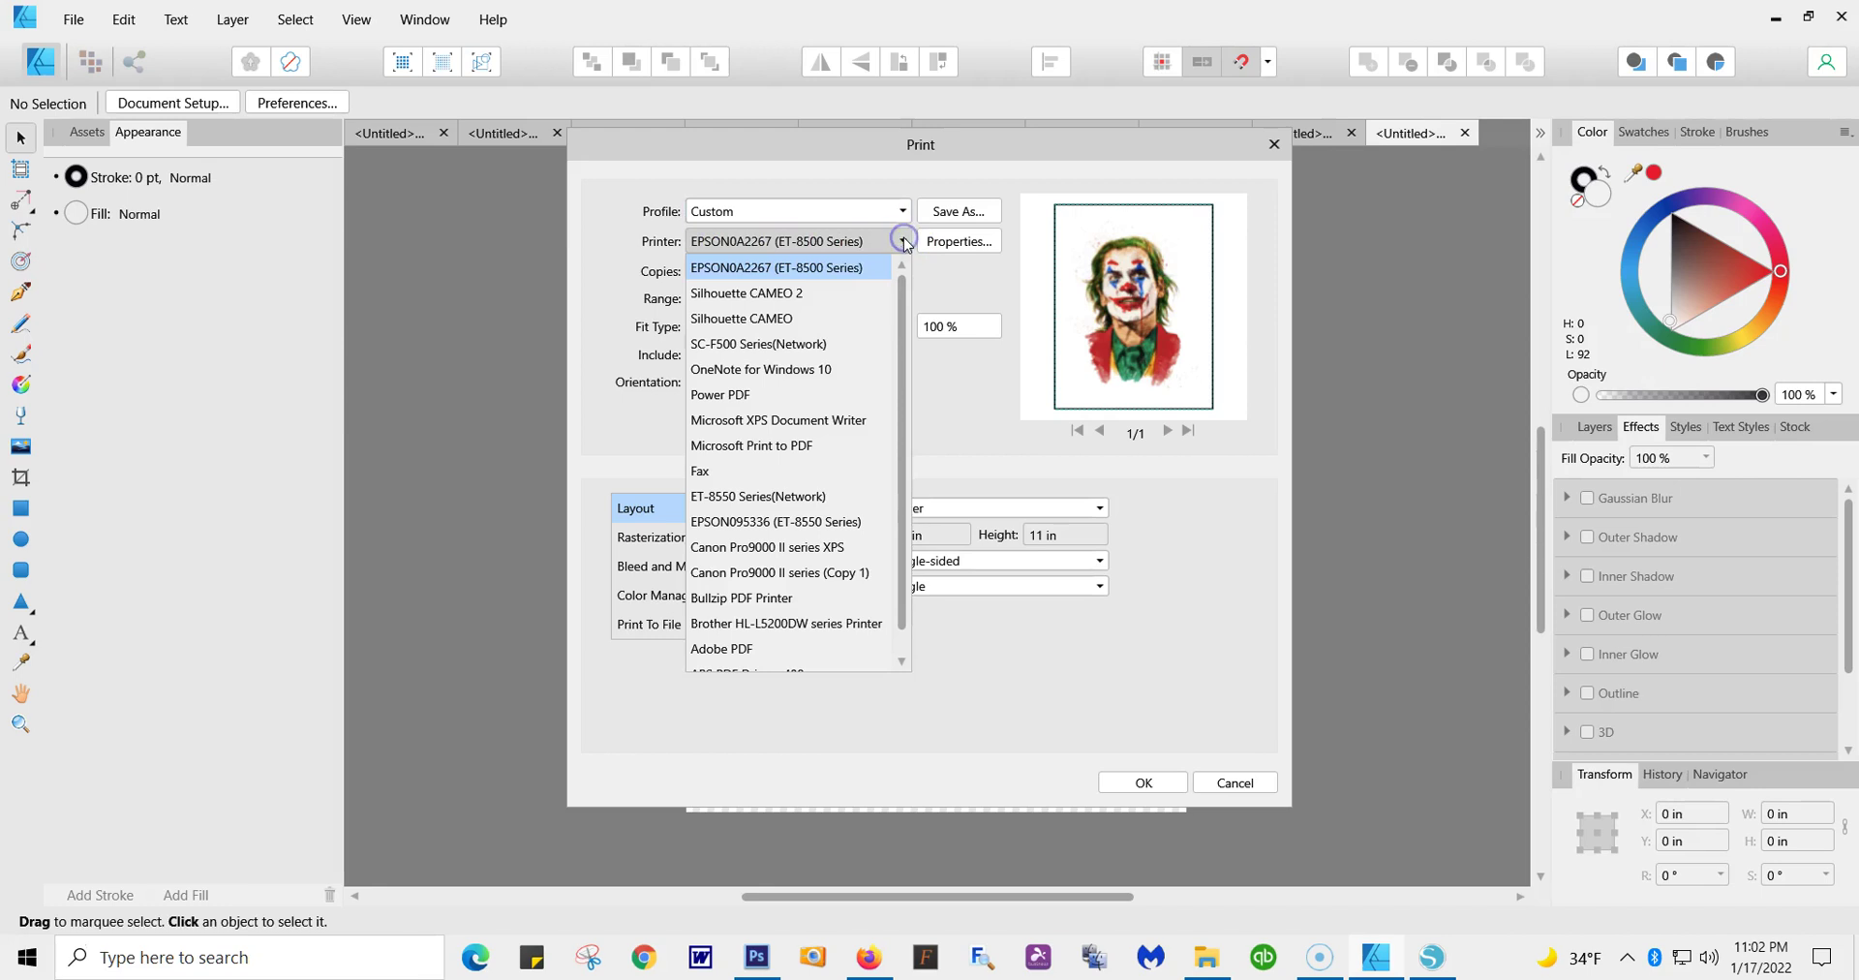
left_click(855, 276)
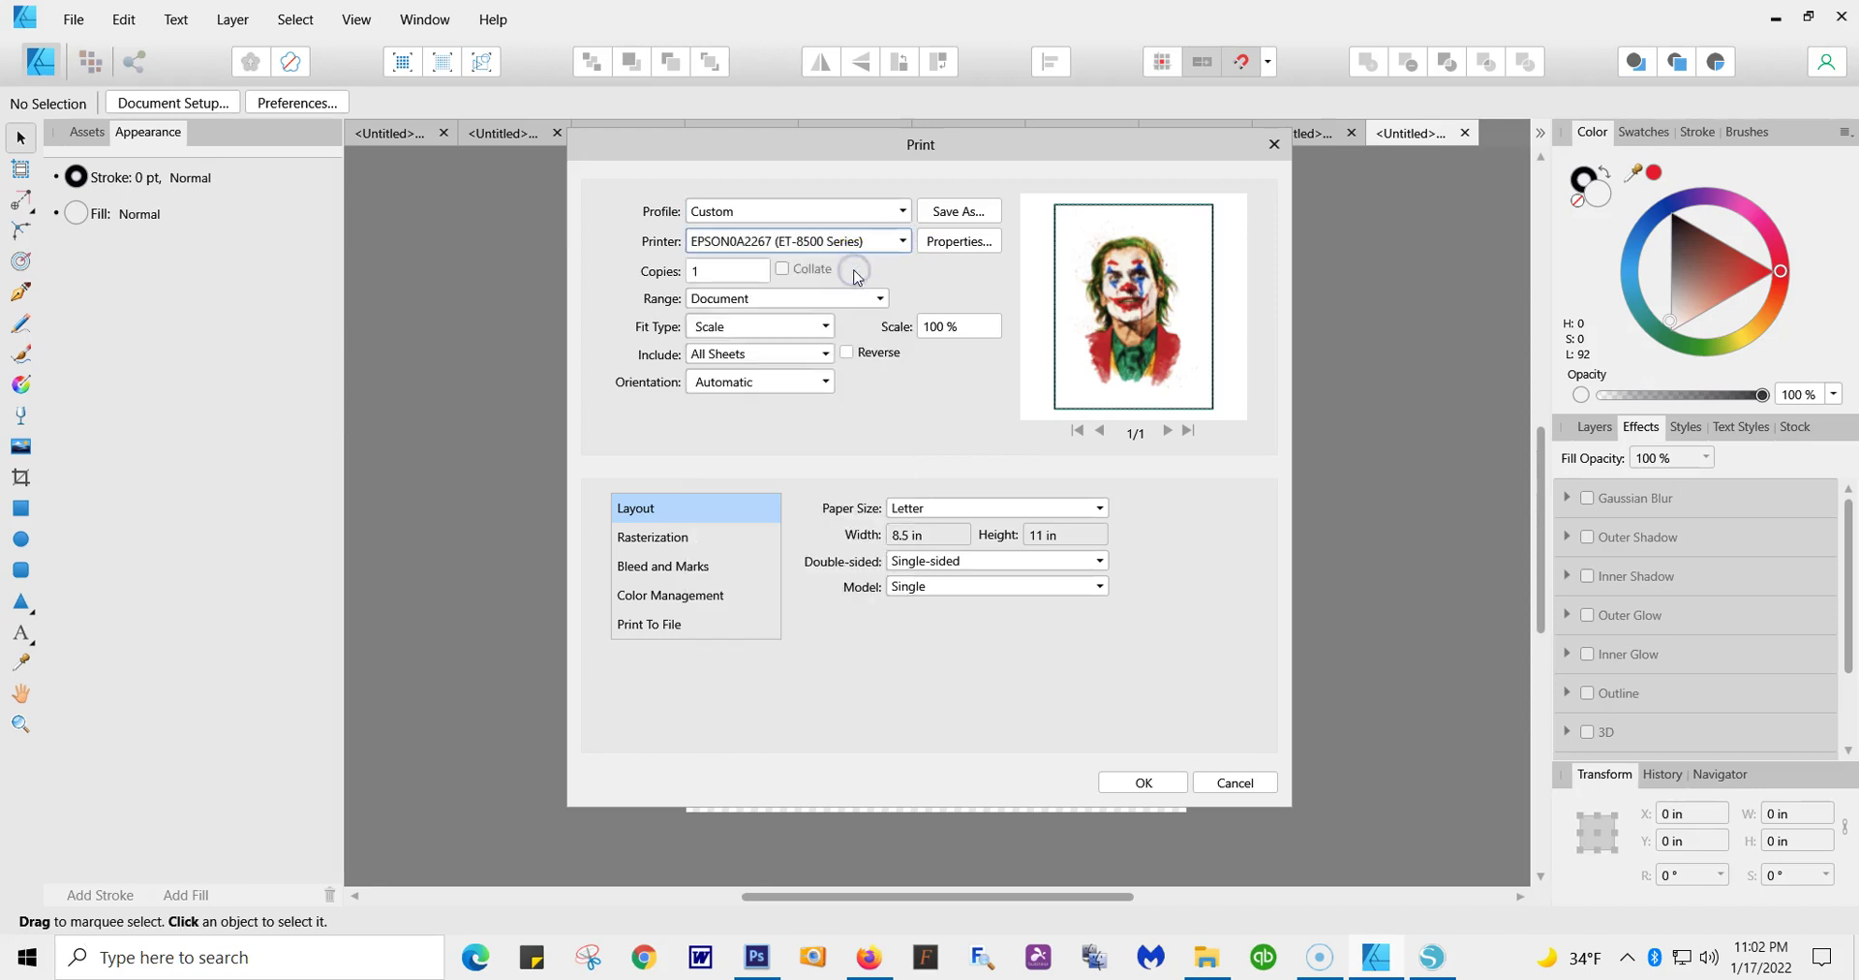
In the ET-8500 driver properties, set the paper source to Cassette 2 and begin choosing the paper type
left_click(953, 254)
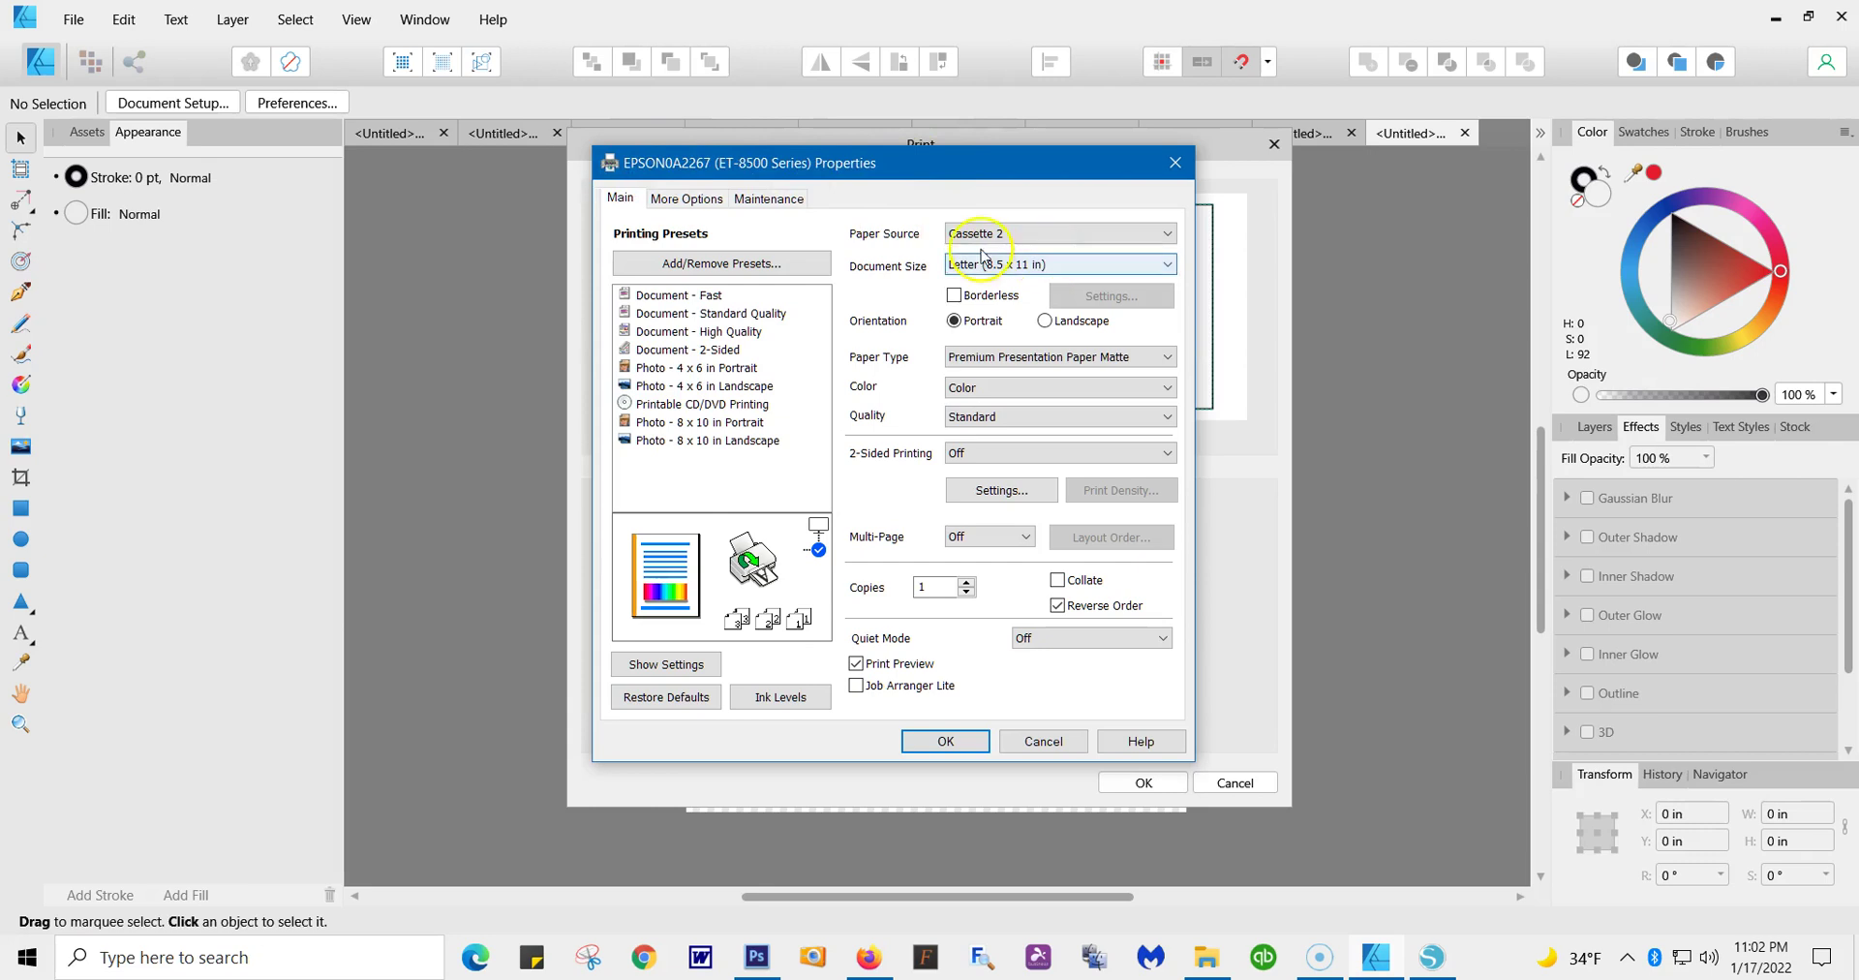
left_click(1167, 234)
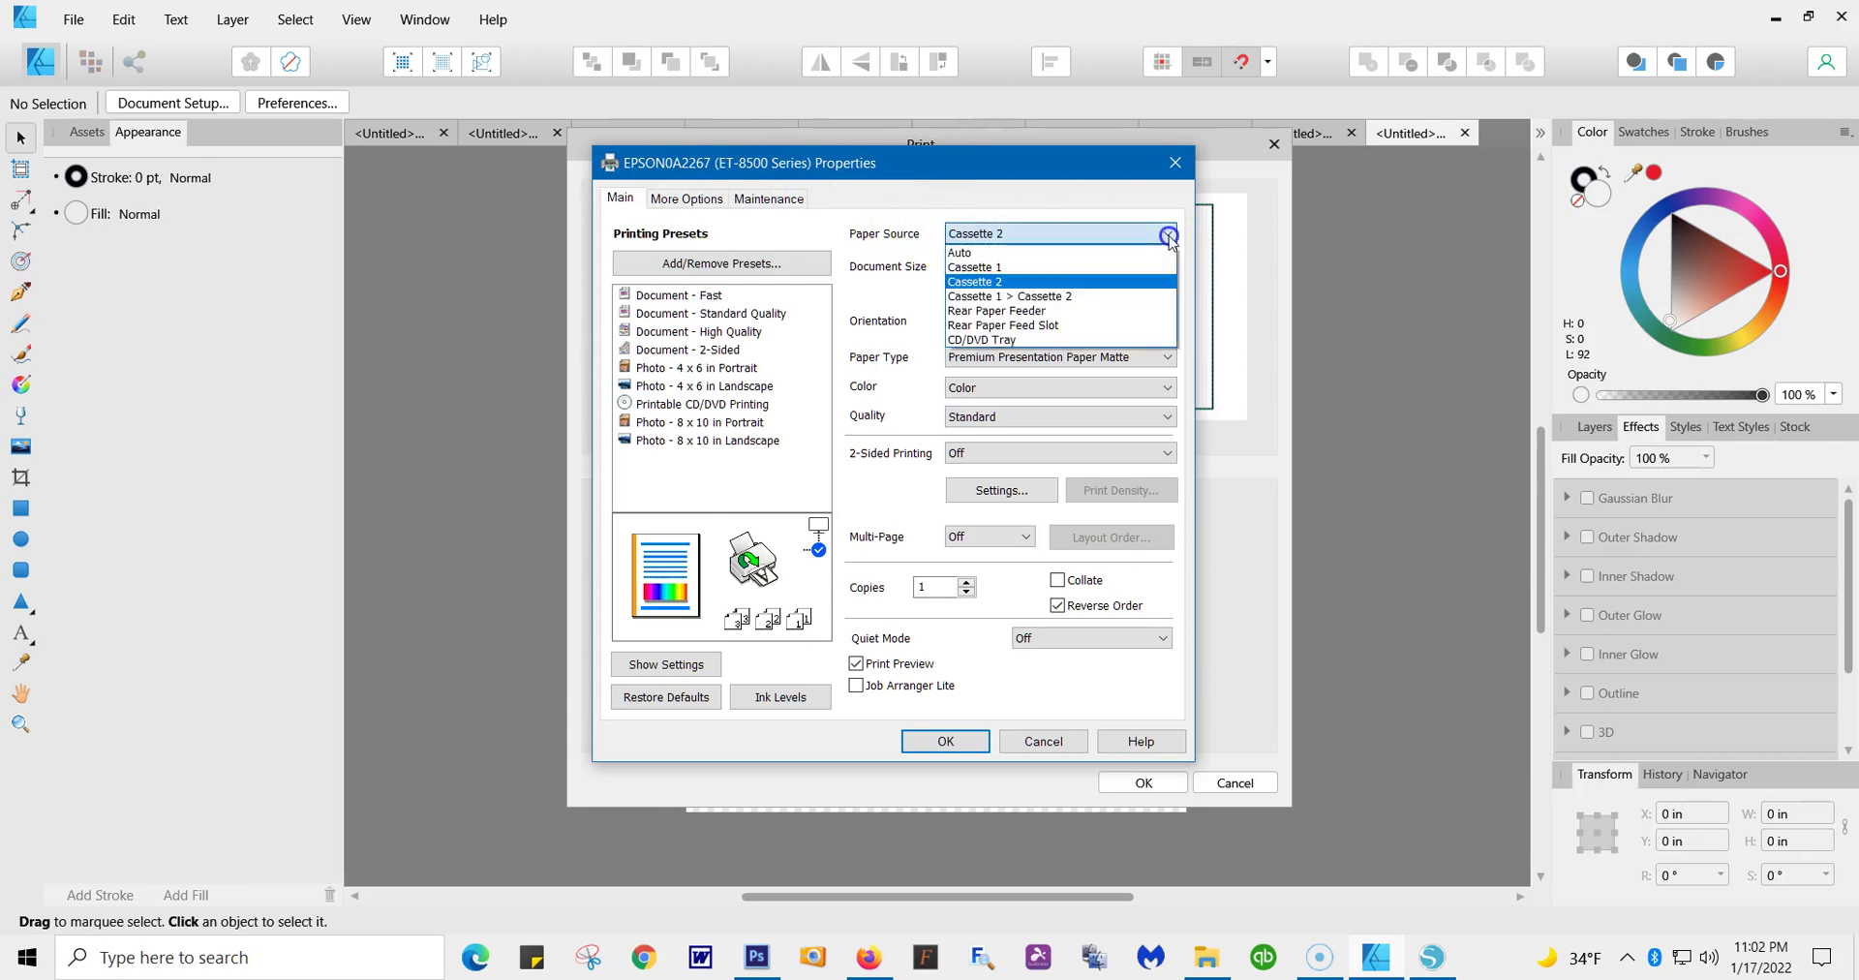
left_click(963, 283)
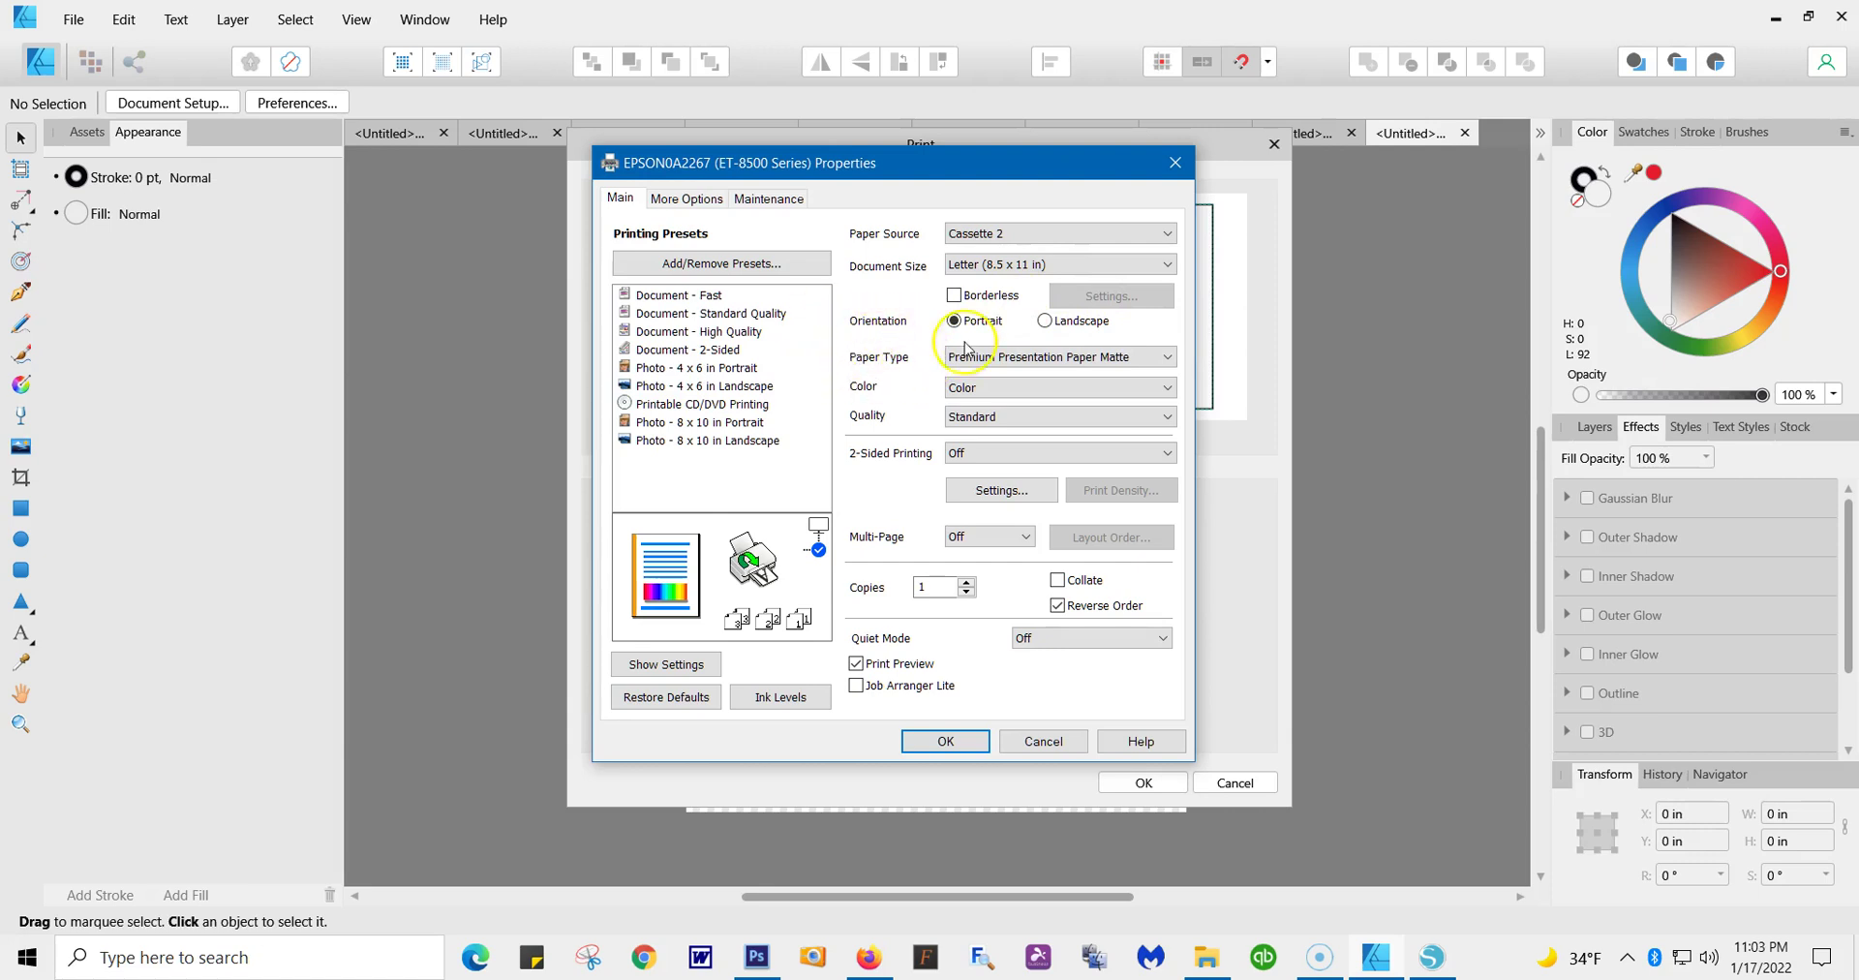
left_click(1167, 358)
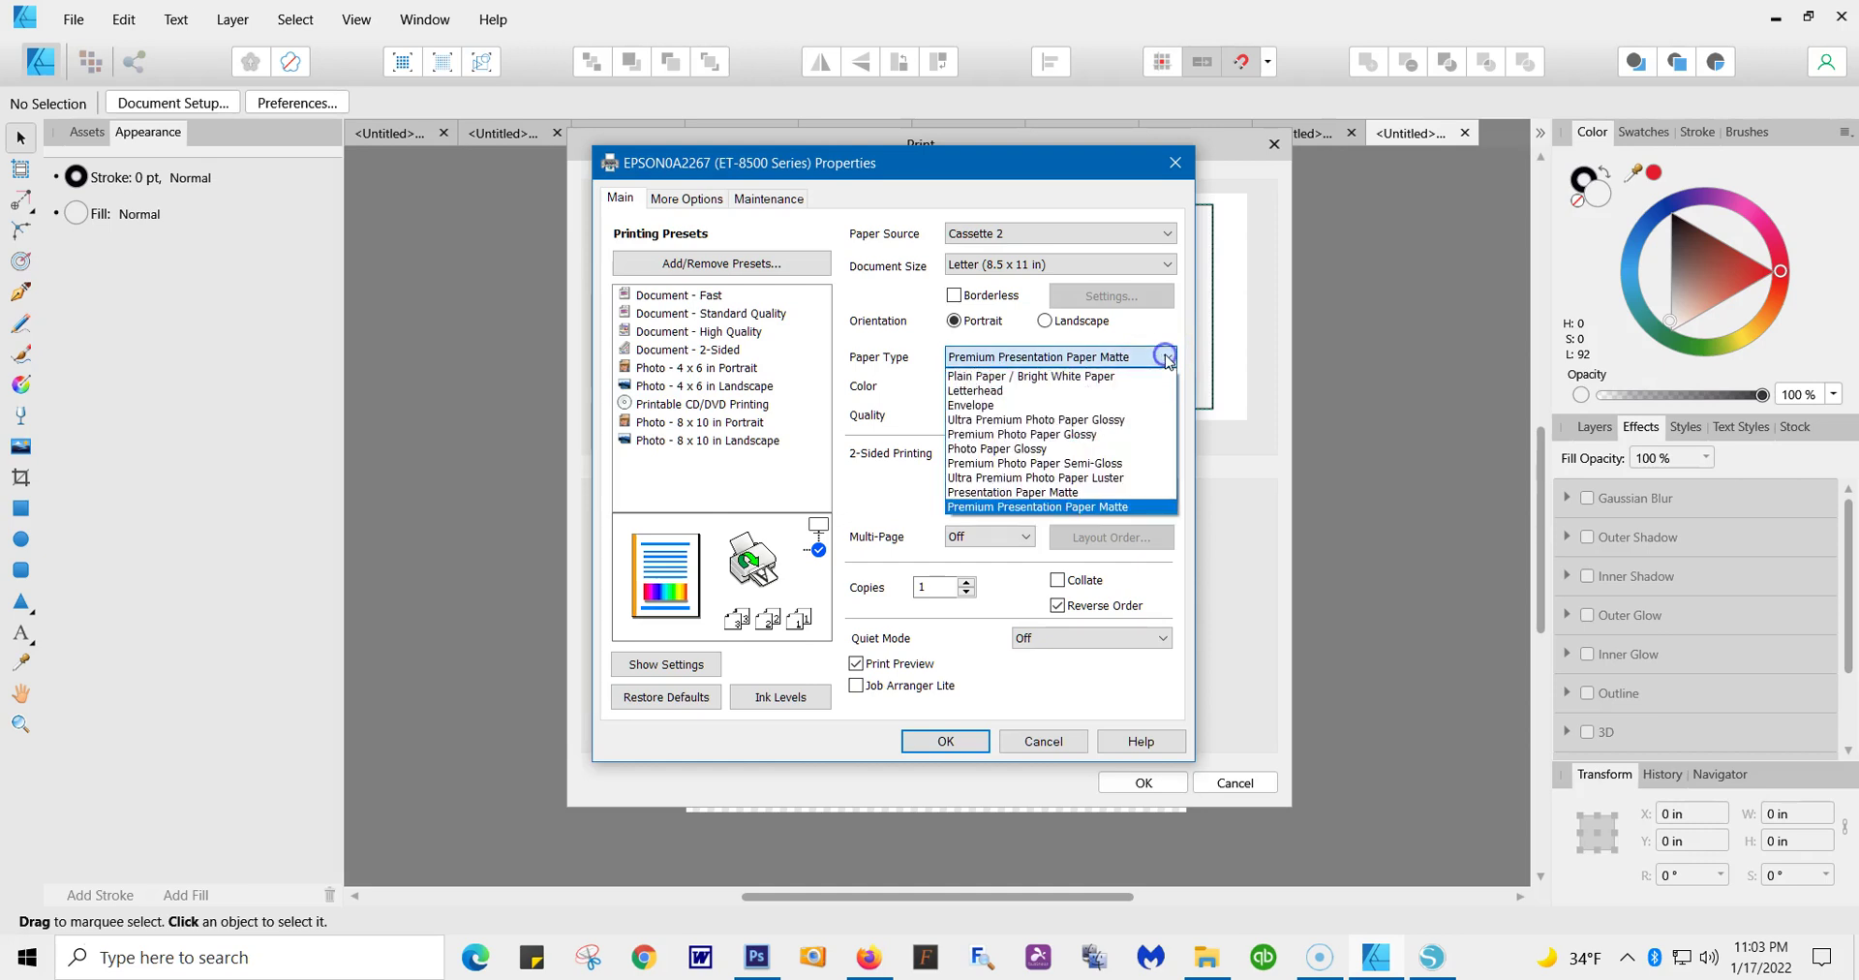
Set Premium Presentation Paper Matte paper type, Color mode and Standard print quality
left_click(1007, 507)
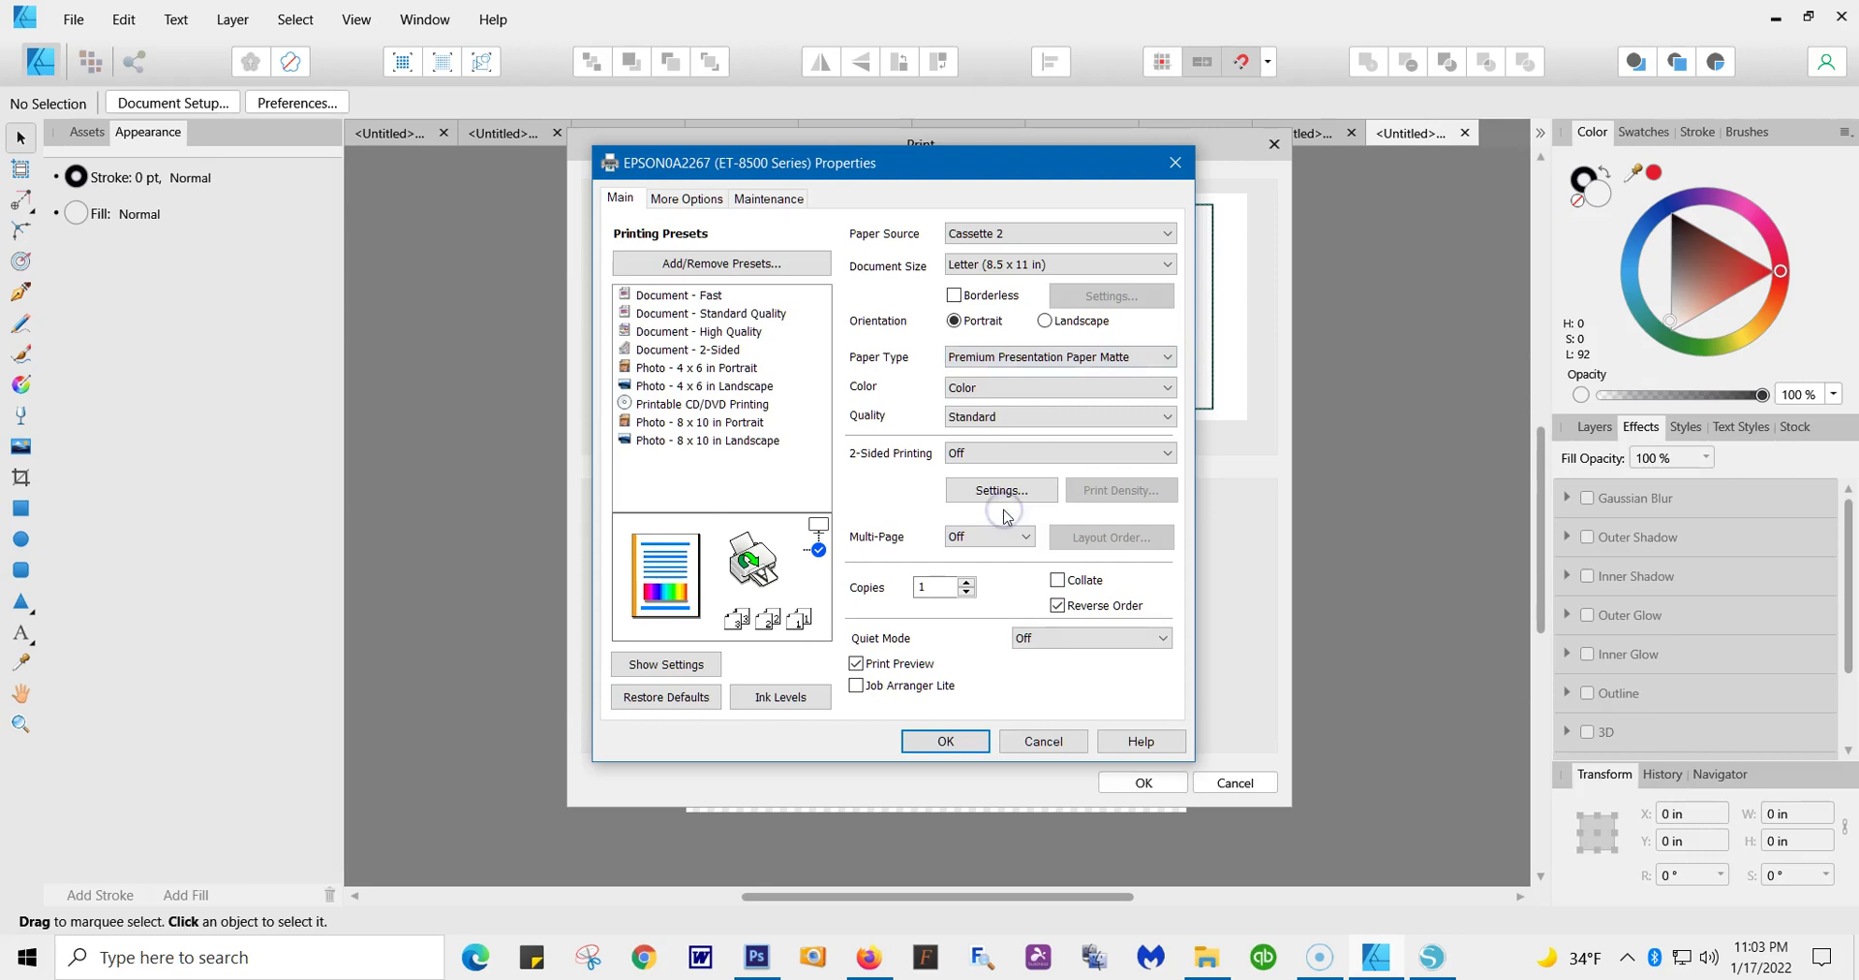
left_click(1166, 388)
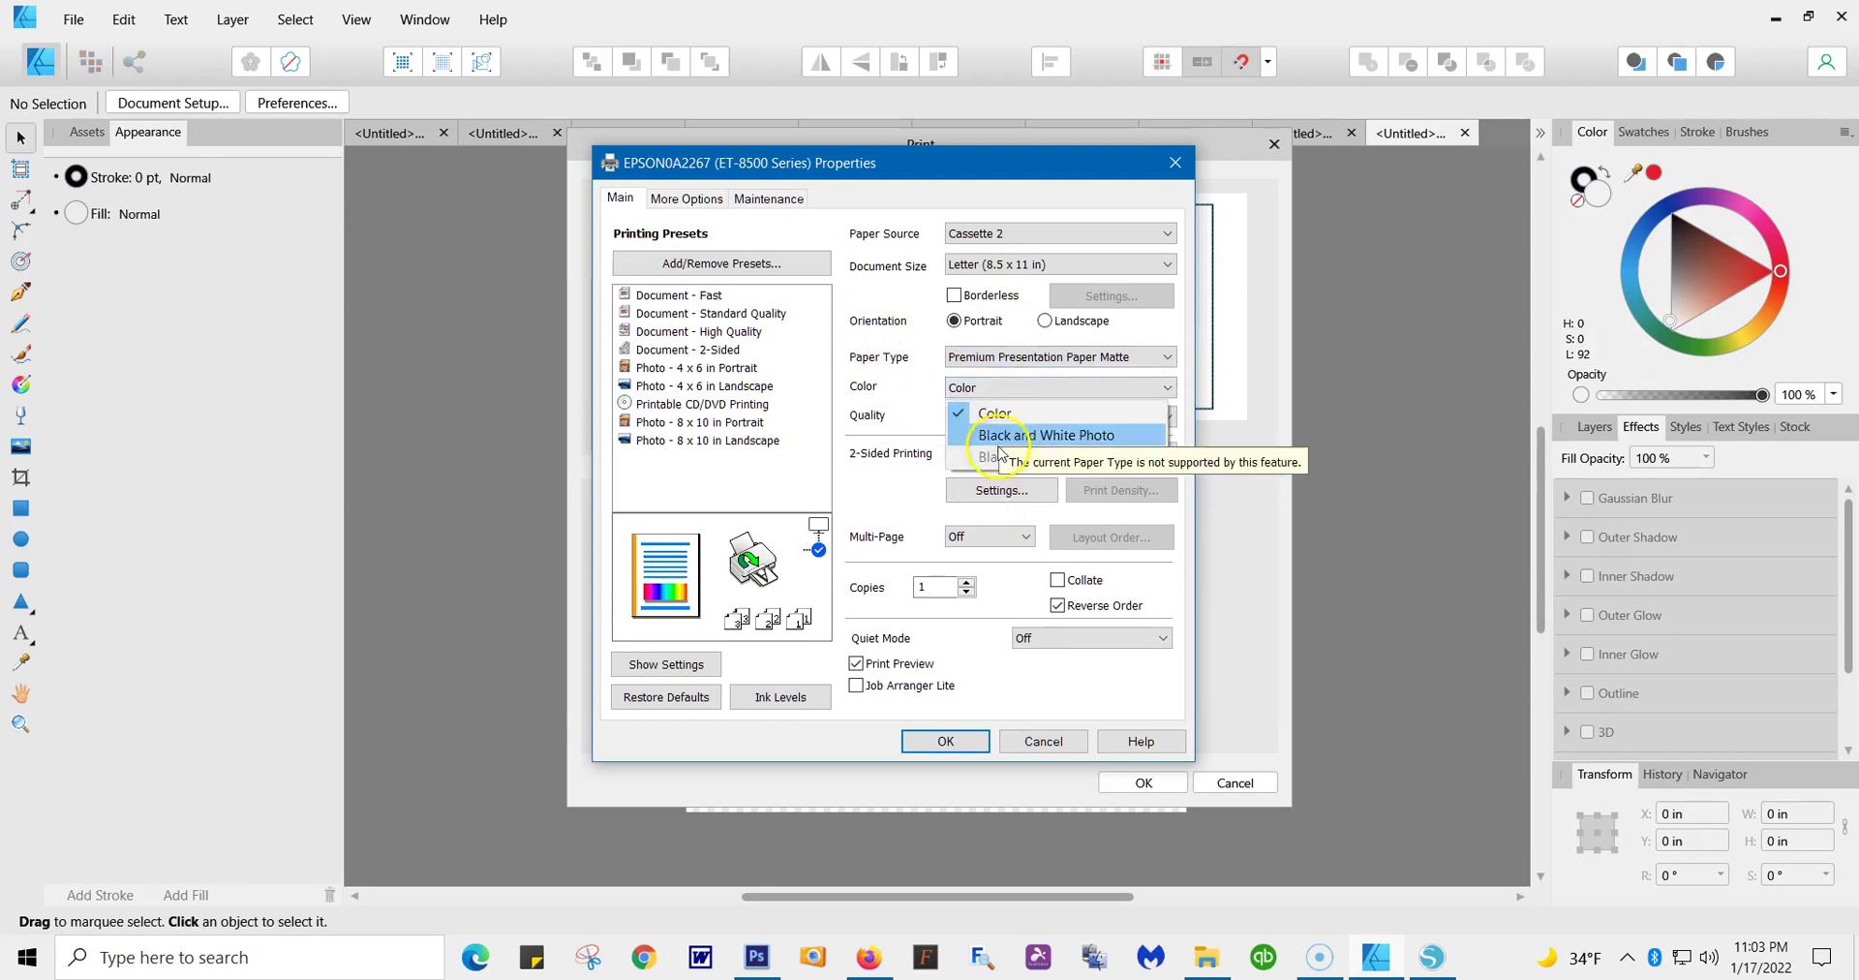
left_click(1005, 414)
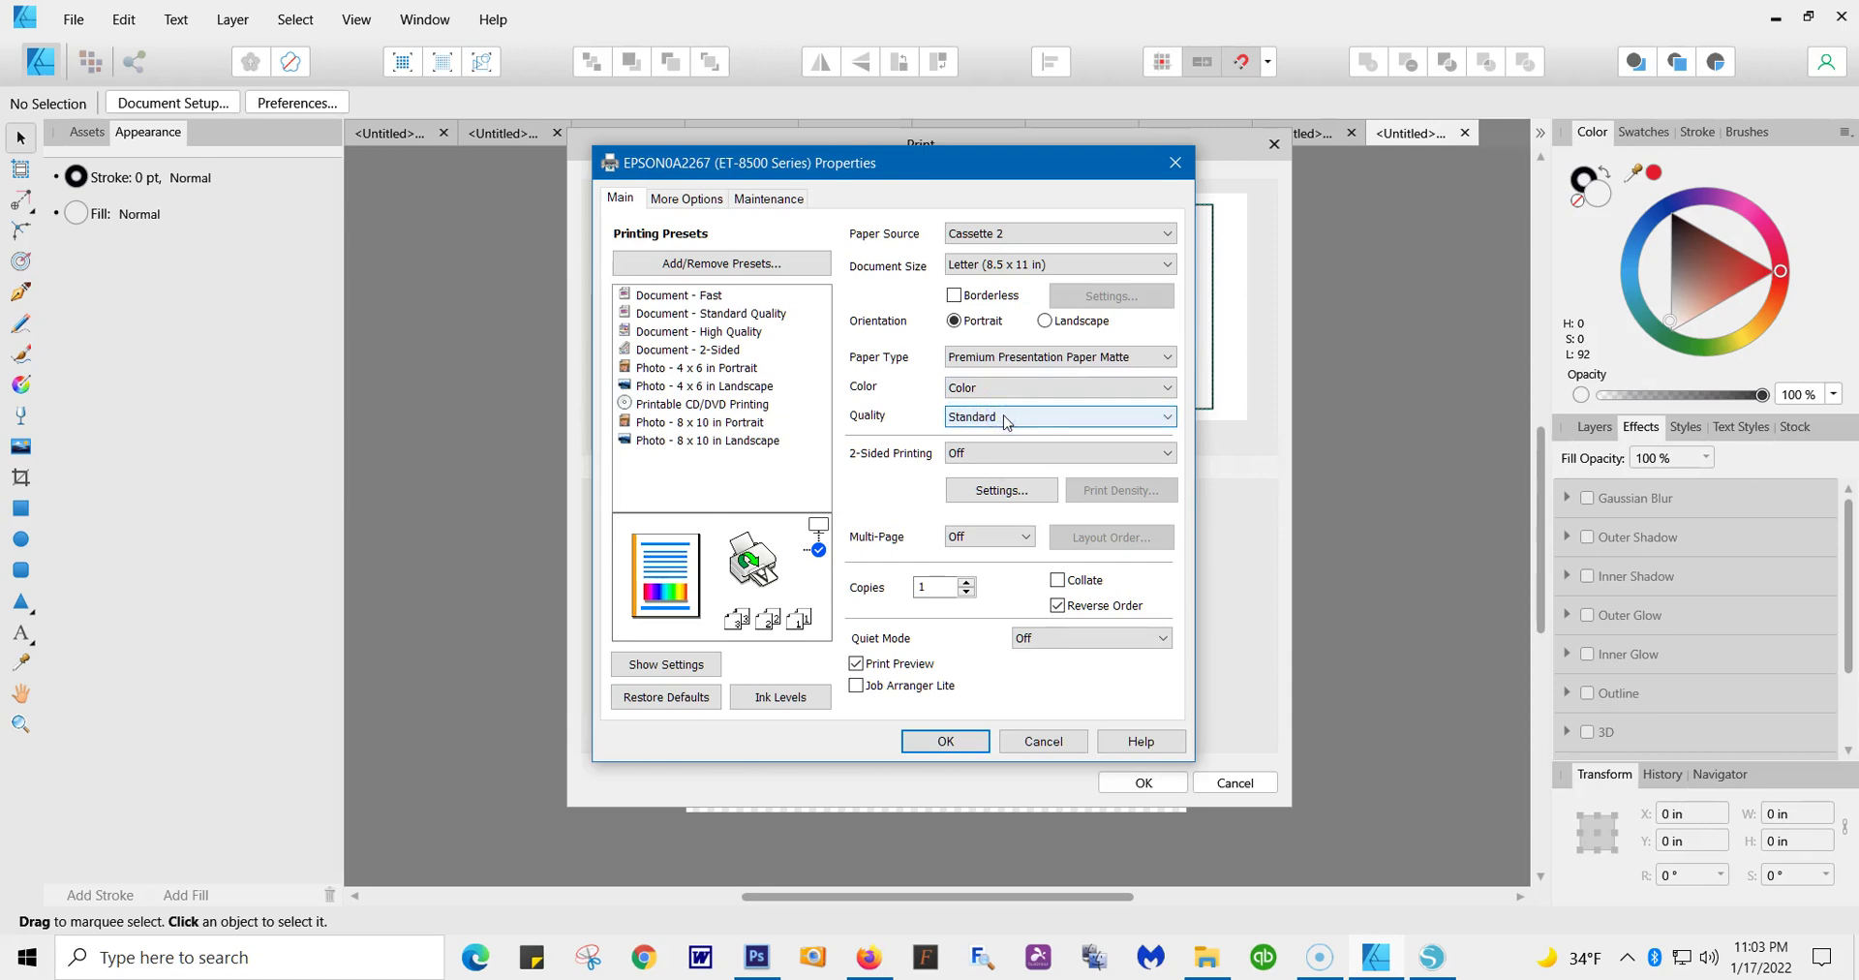
left_click(1168, 421)
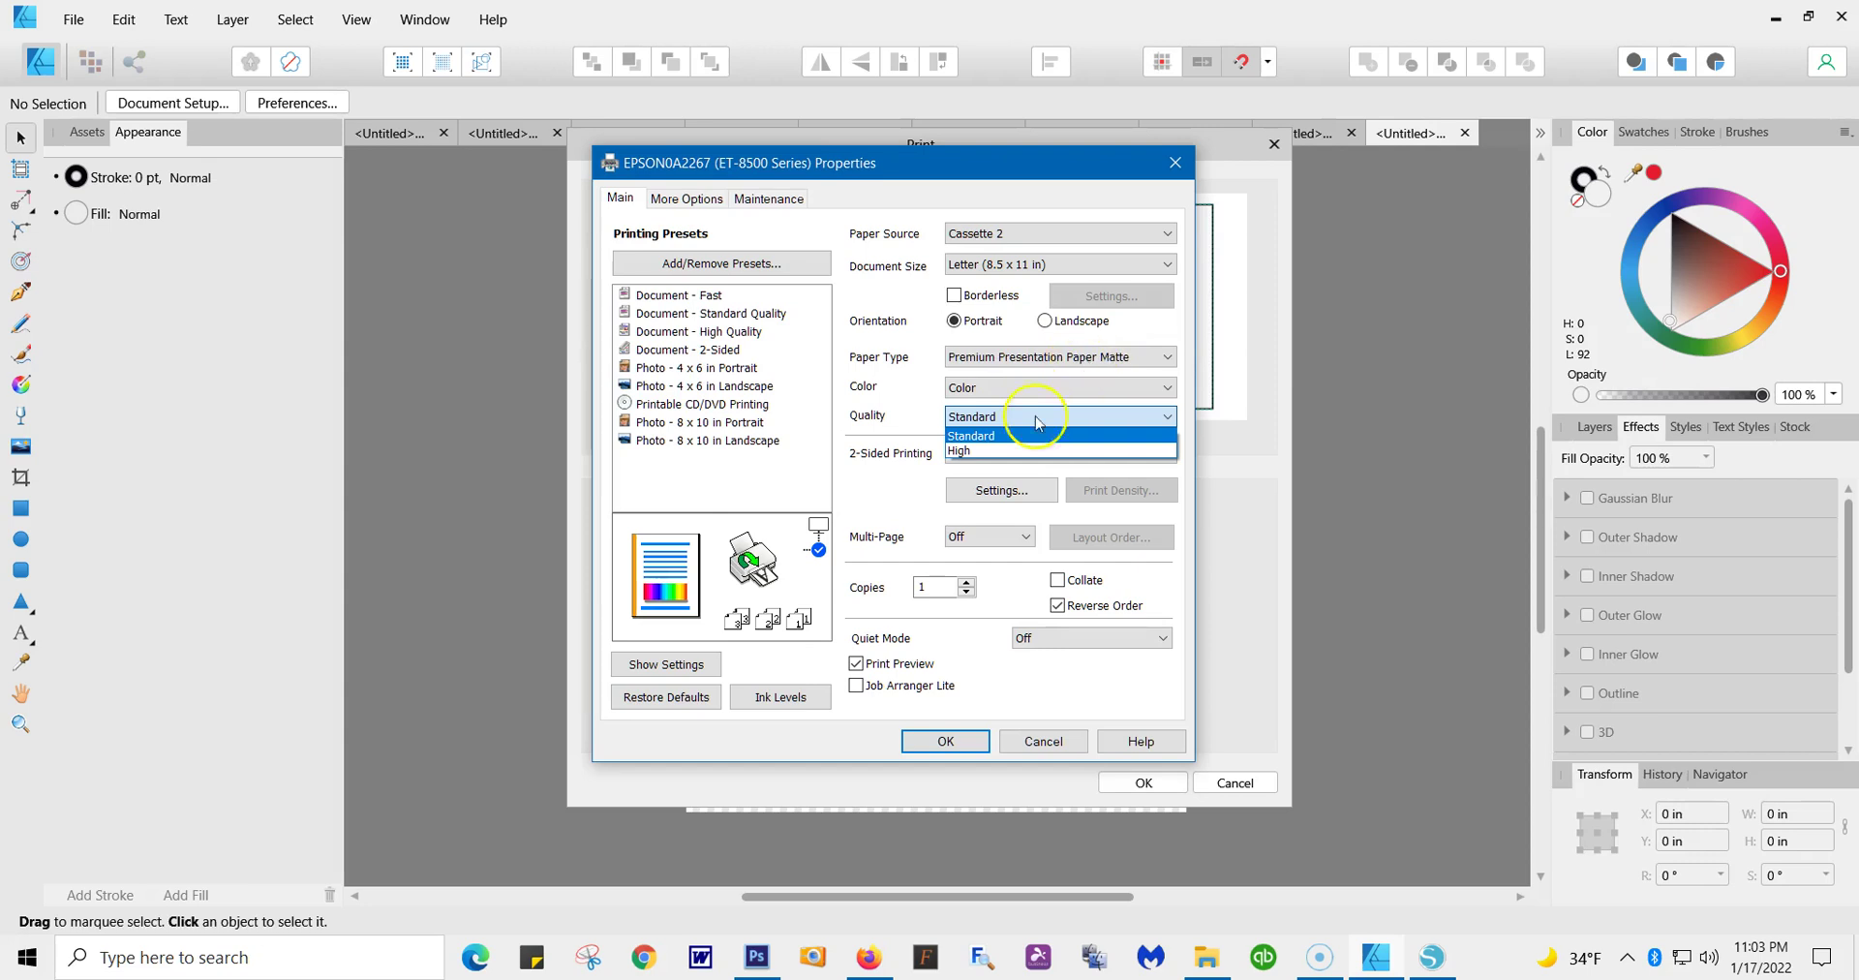
left_click(993, 442)
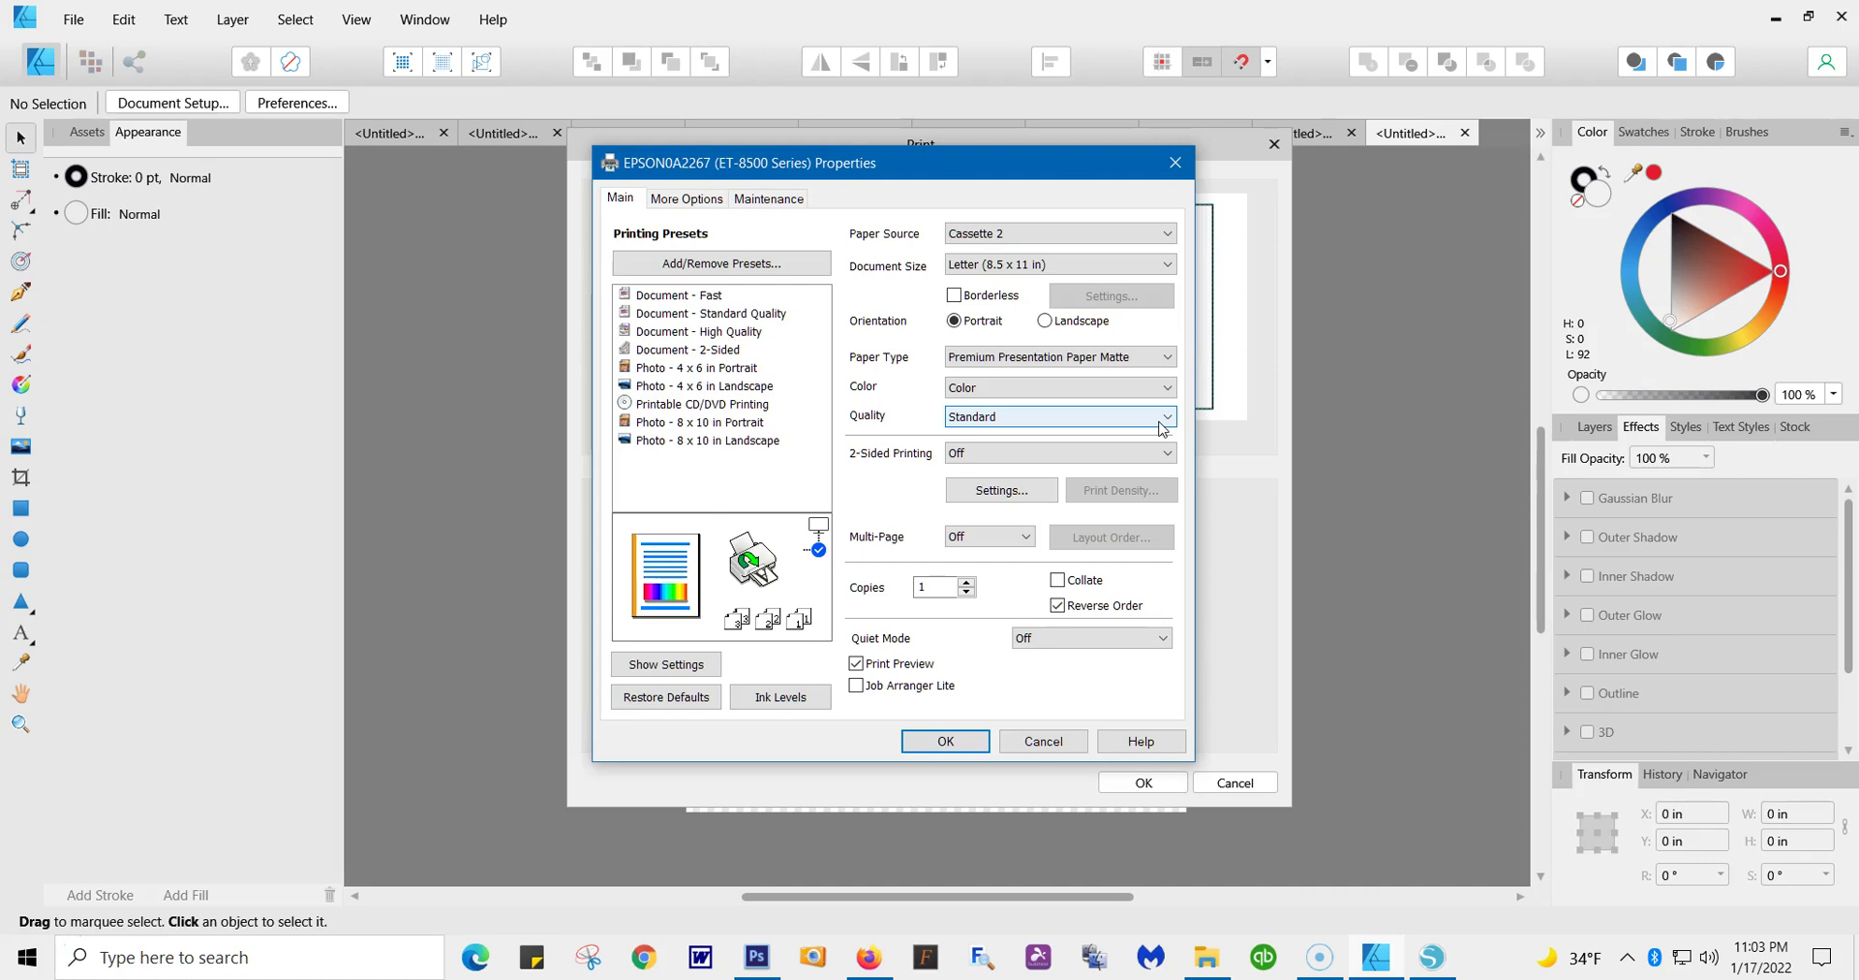
Review the 2-Sided Printing and Multi-Page settings, keeping Print Preview on
left_click(968, 537)
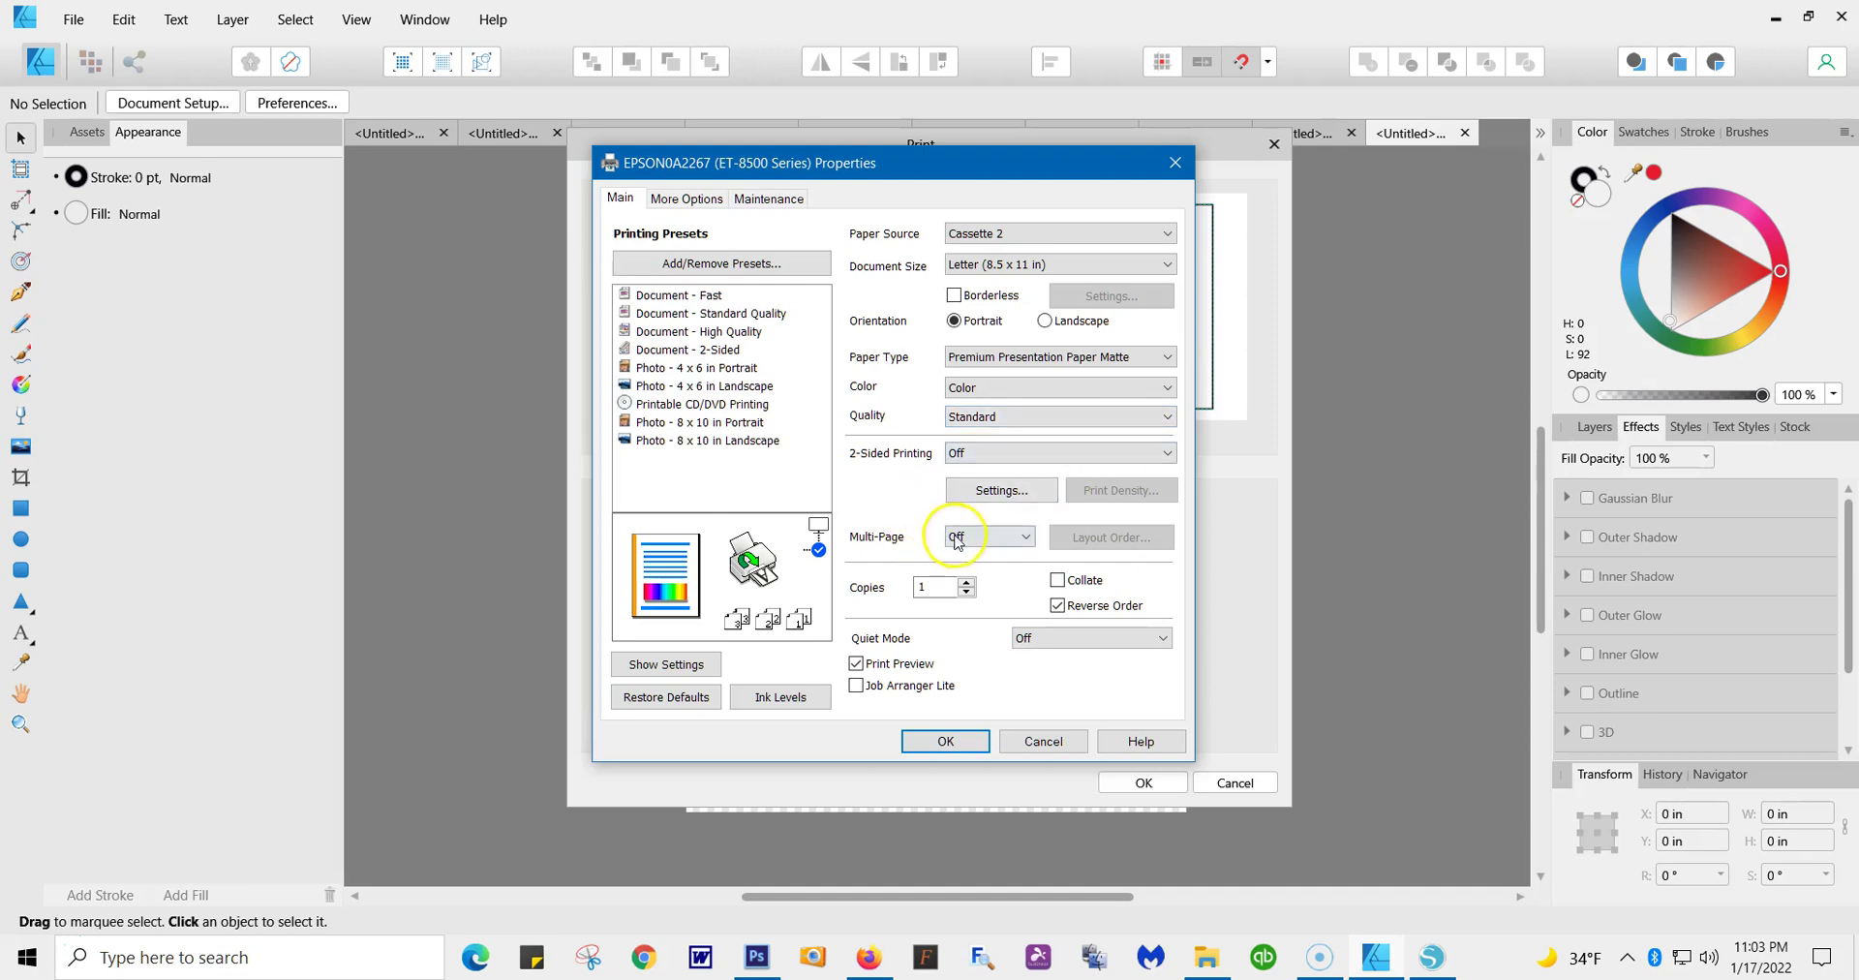
left_click(954, 452)
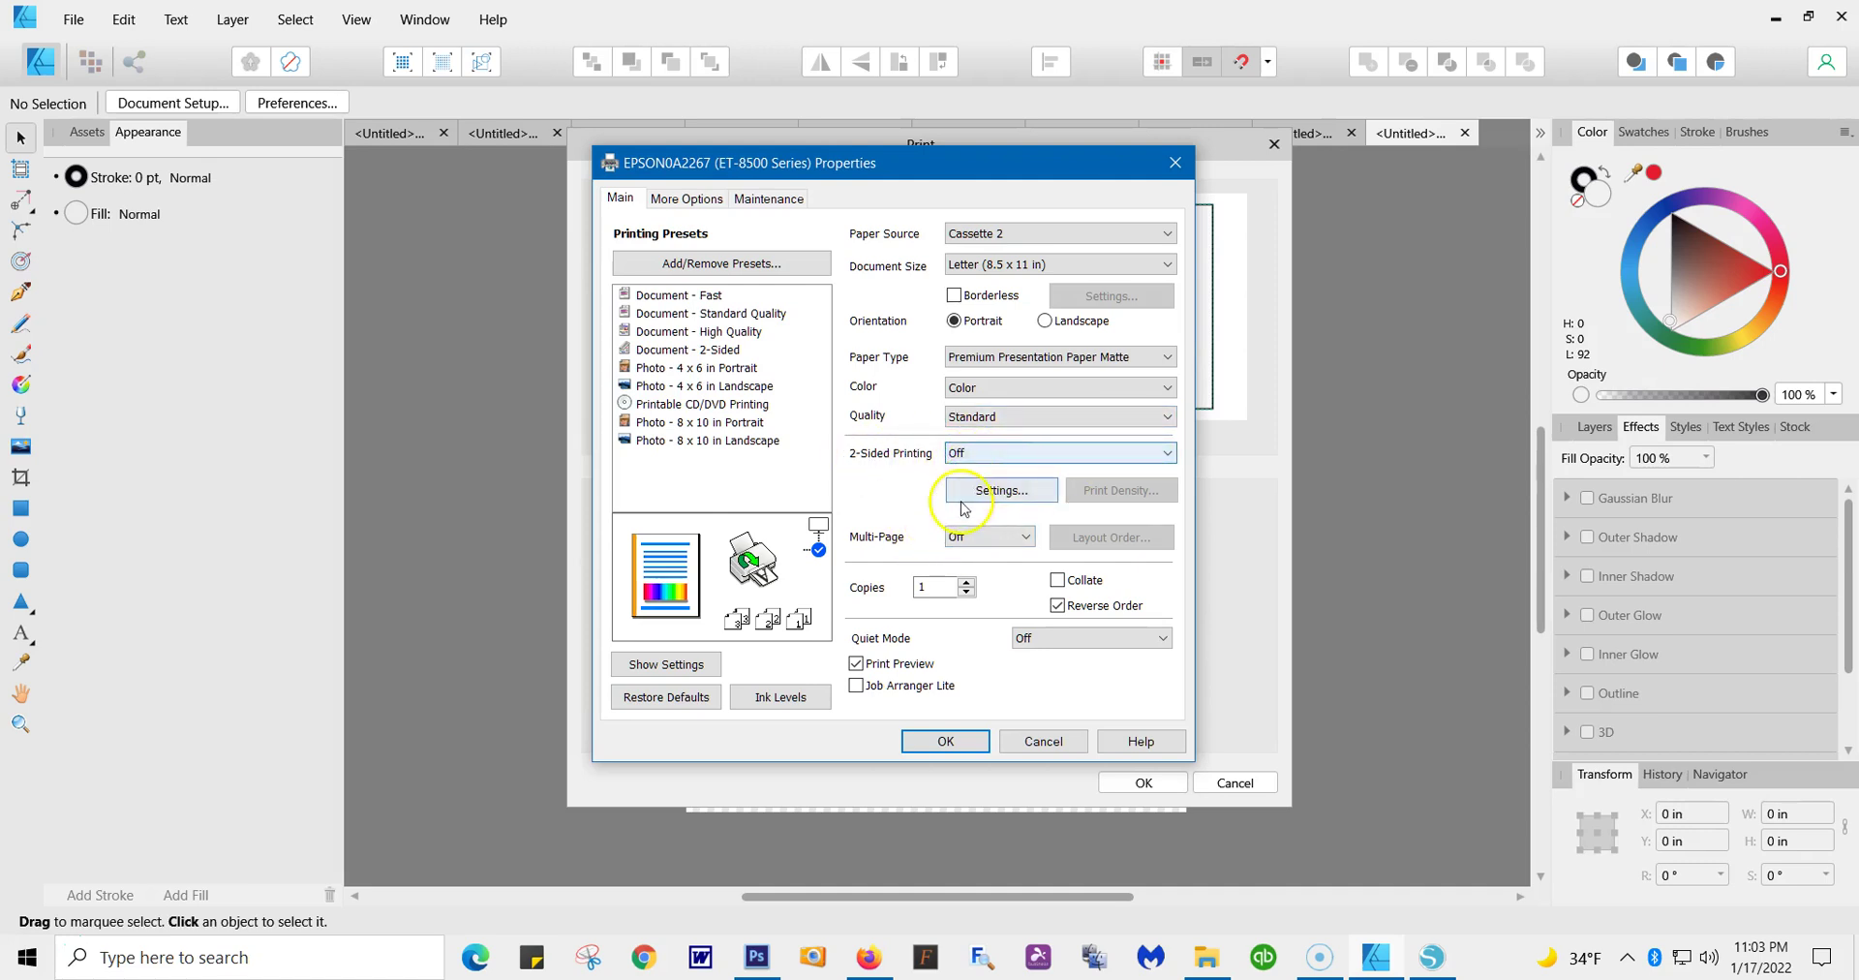
left_click(937, 586)
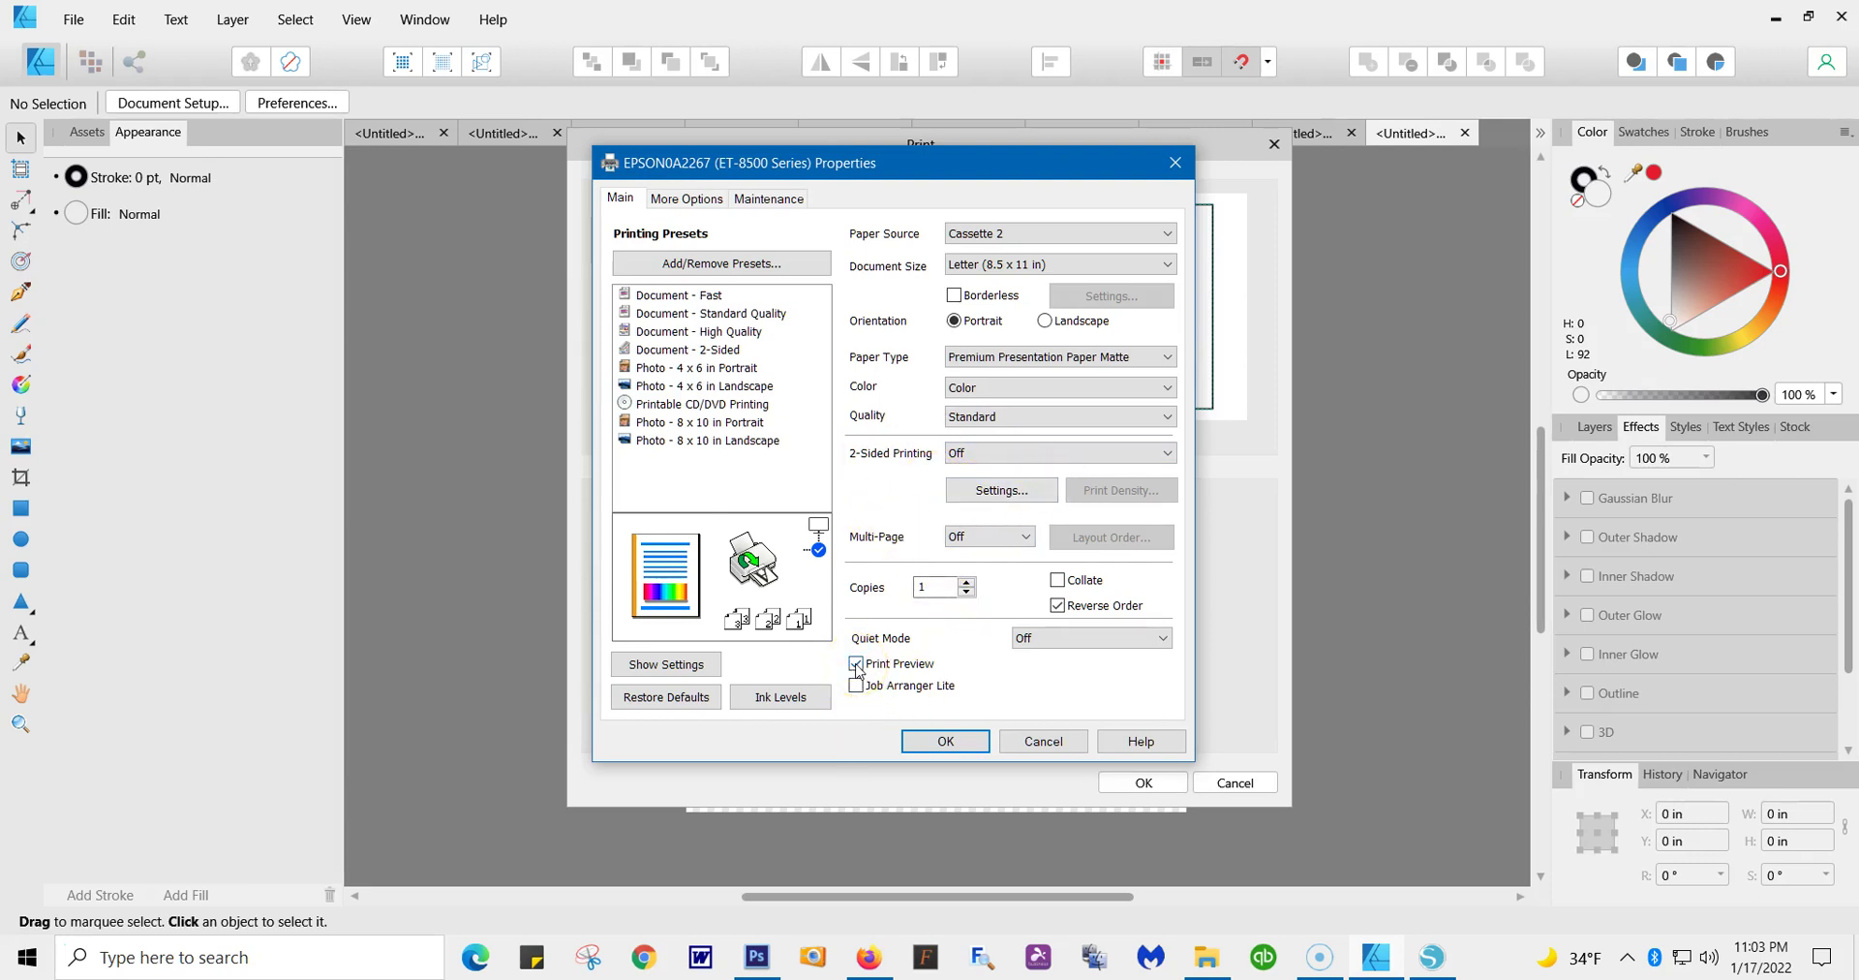
left_click(922, 747)
Under More Options, set colour correction to Custom with No Color Adjustment and confirm
left_click(672, 201)
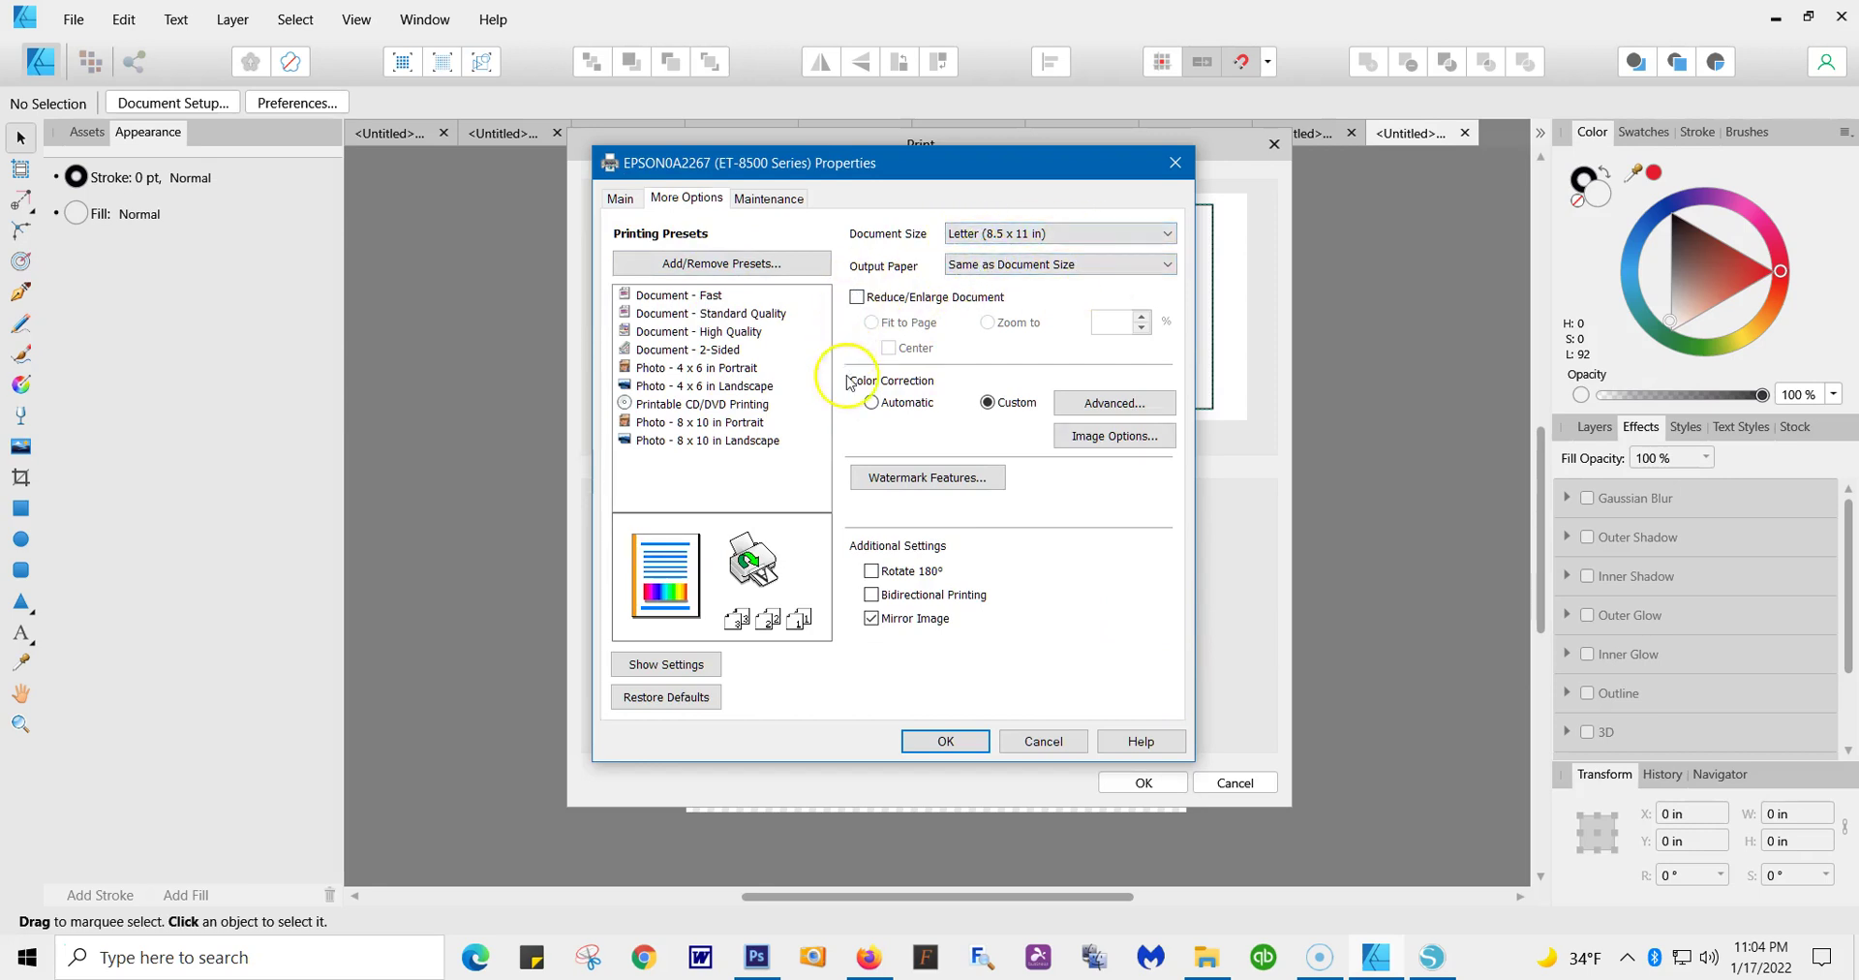
left_click(871, 401)
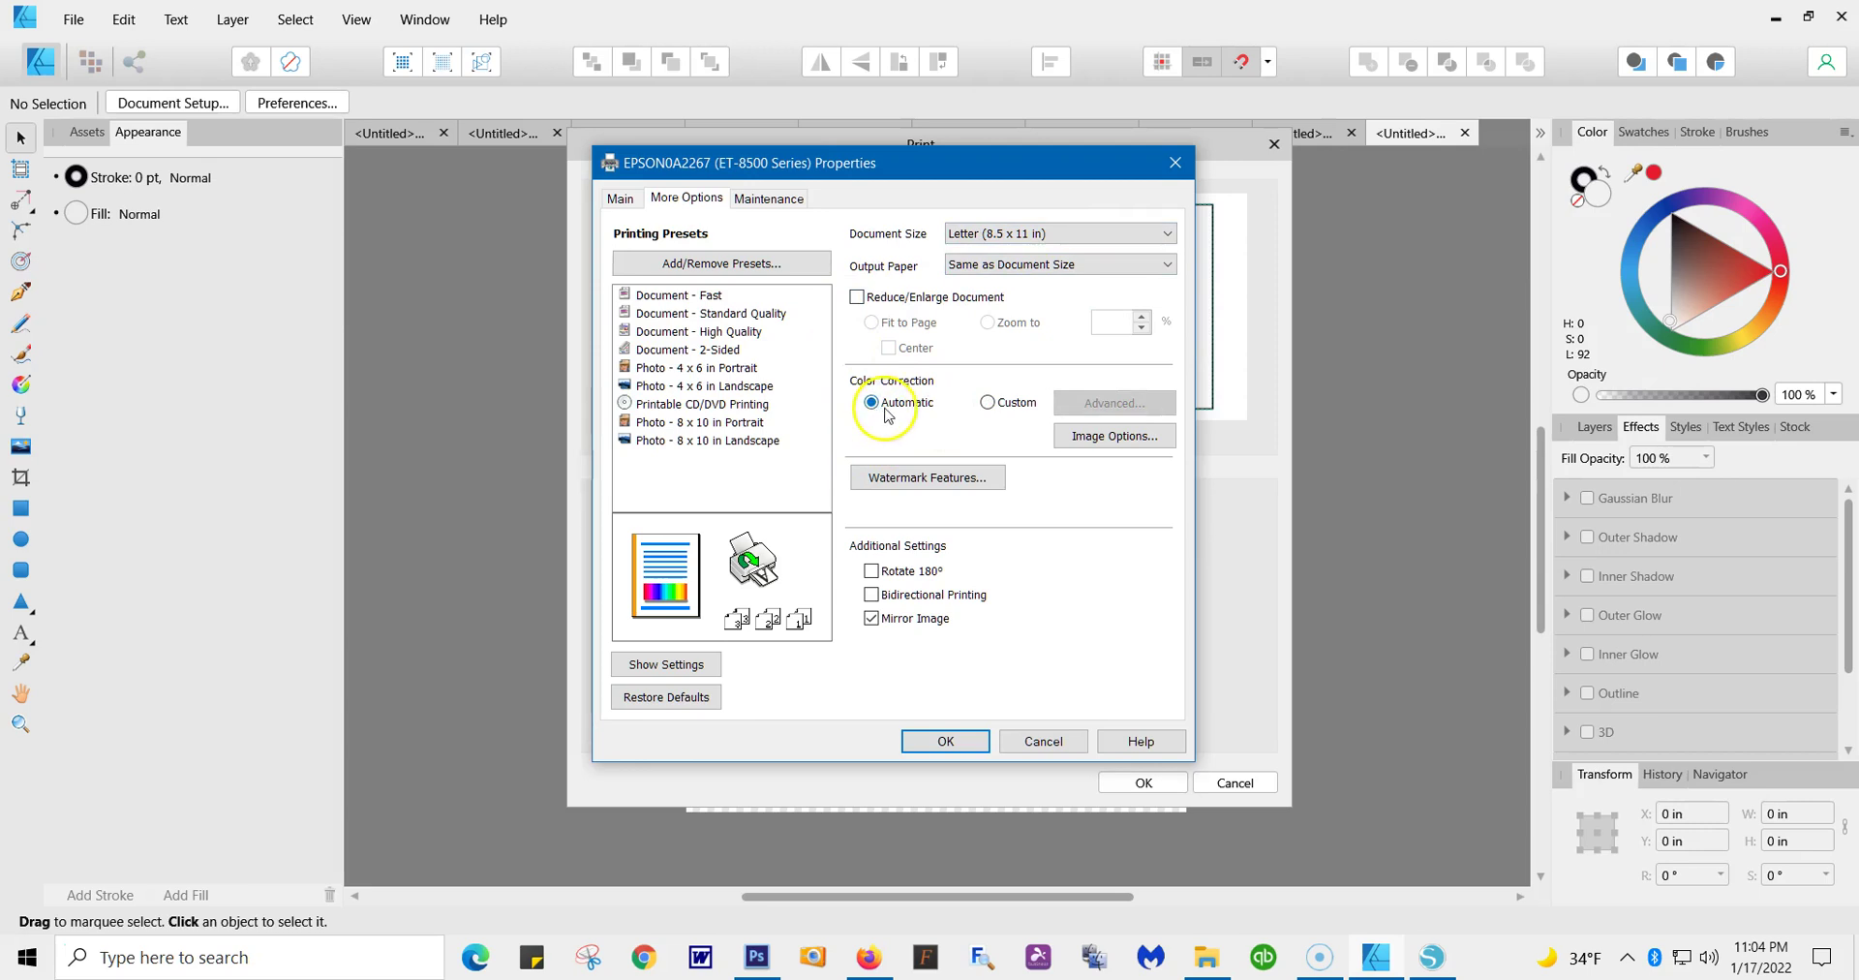
left_click(988, 402)
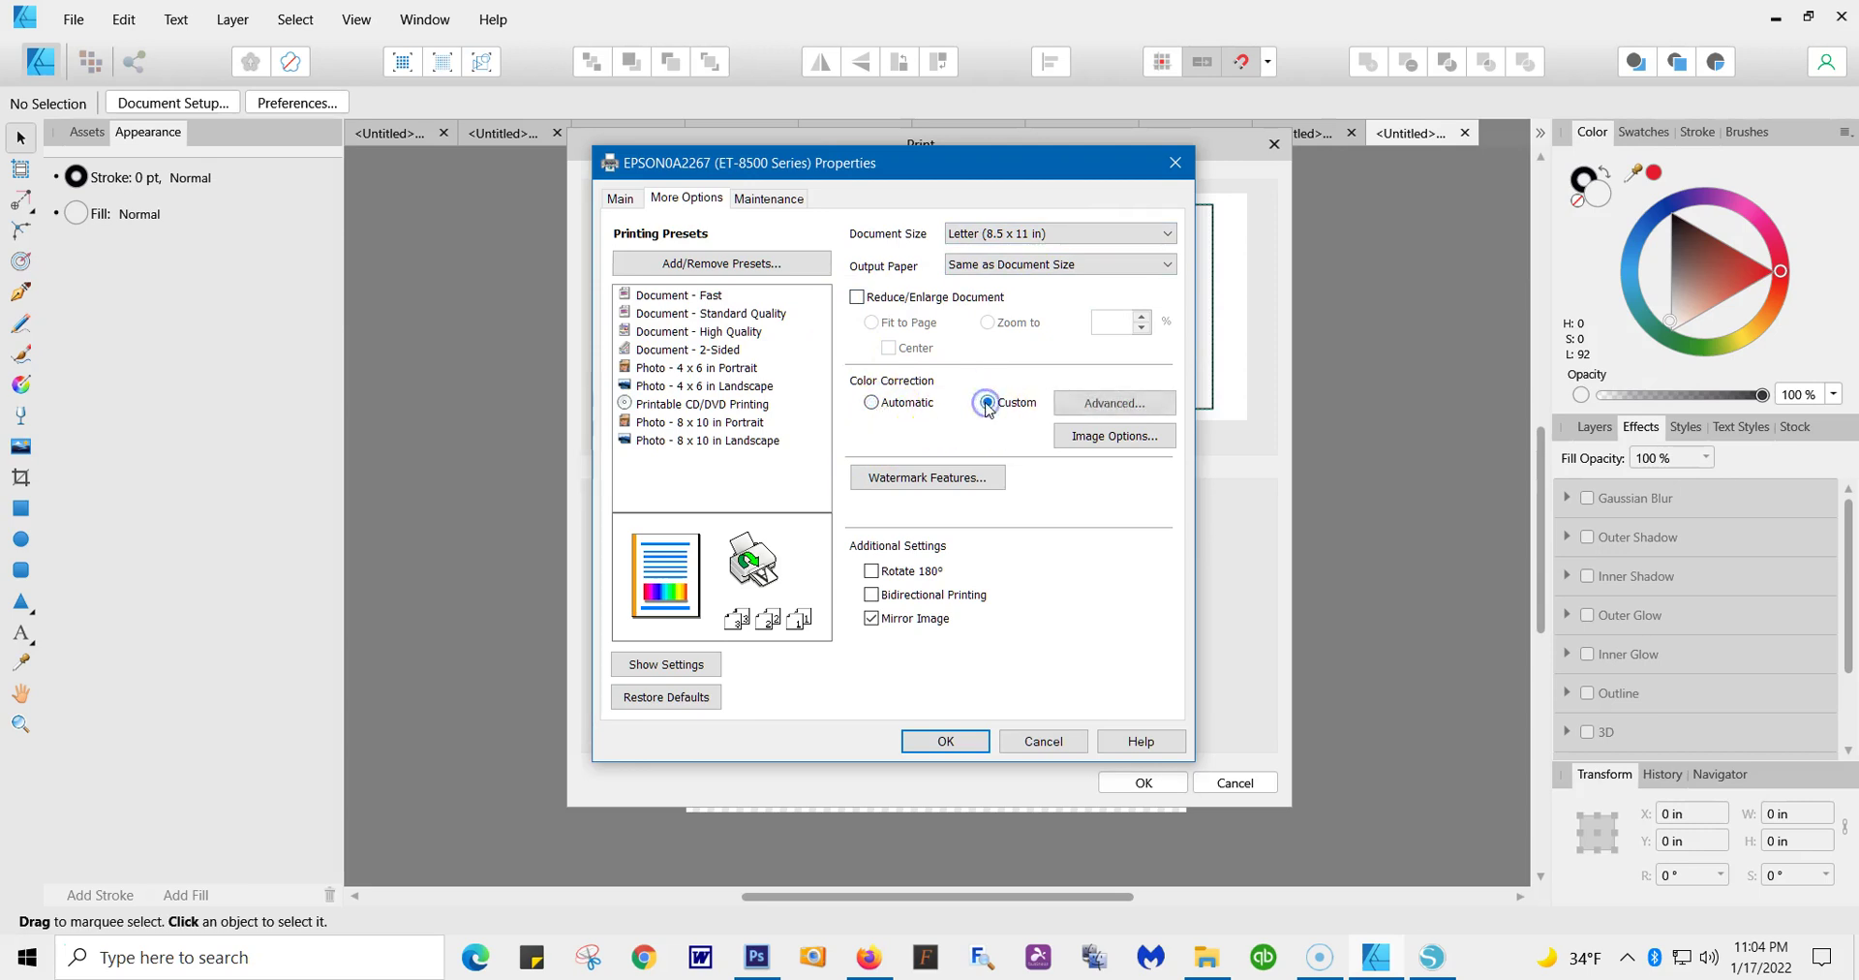
left_click(1019, 408)
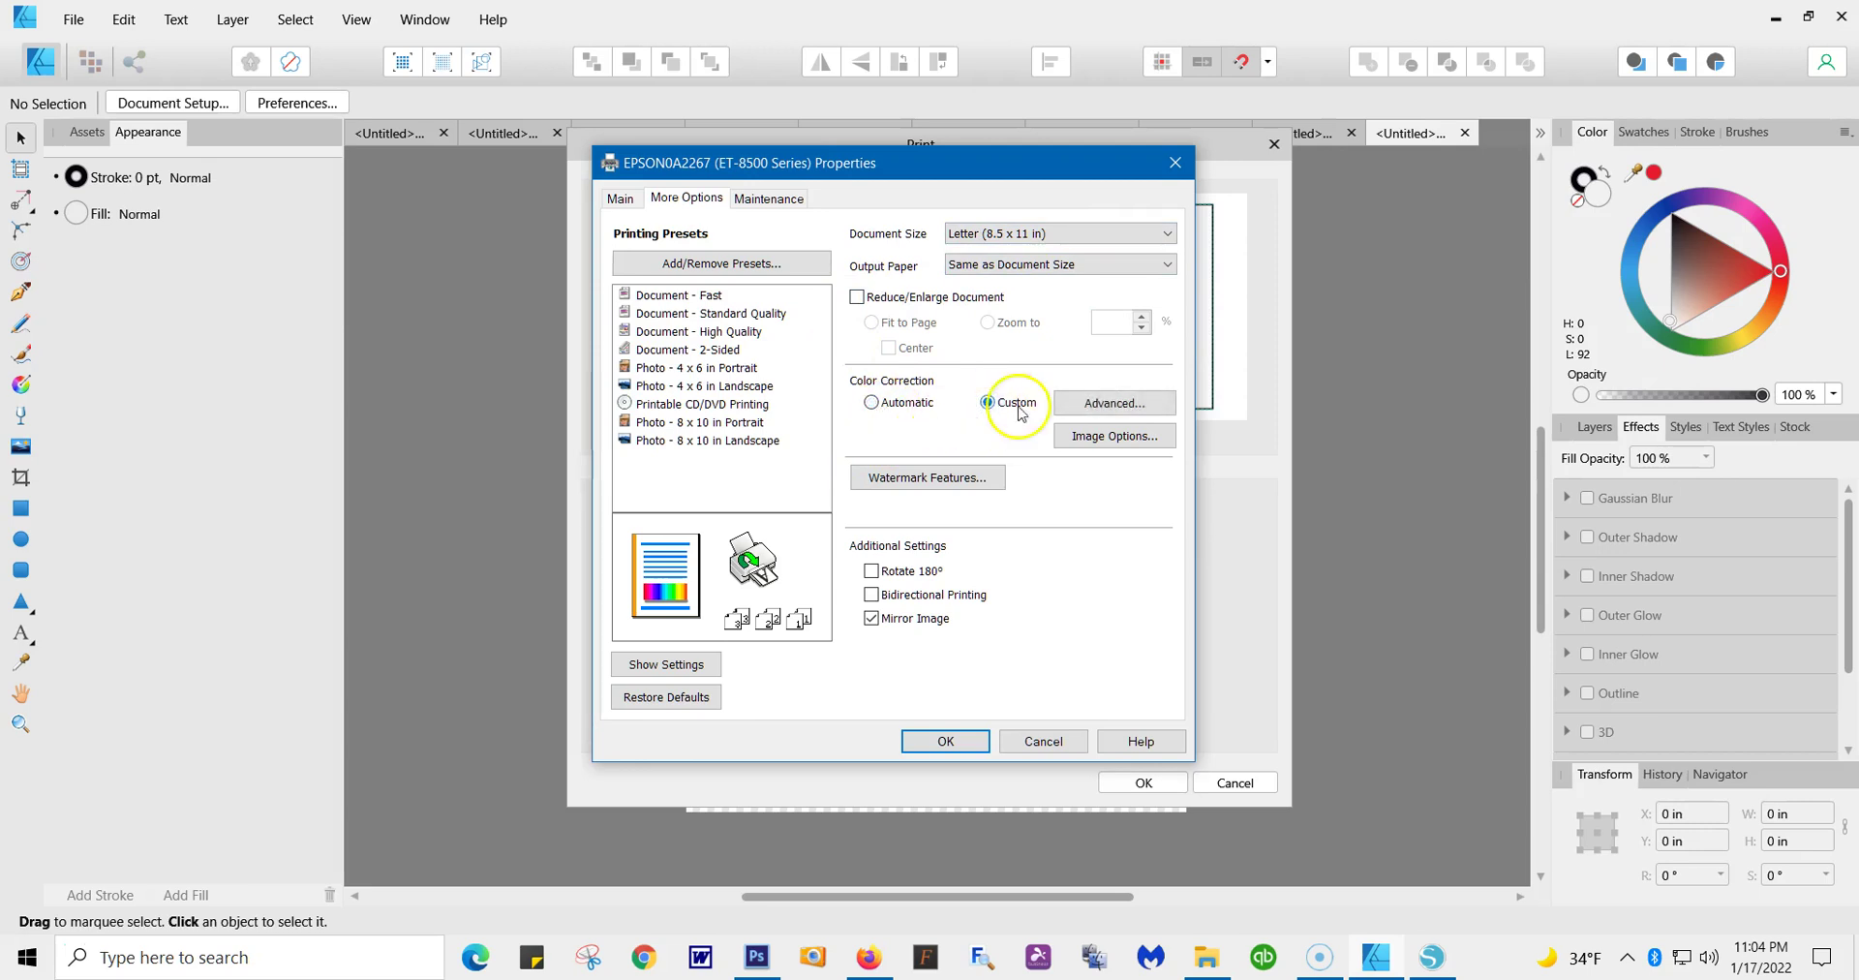
left_click(1089, 409)
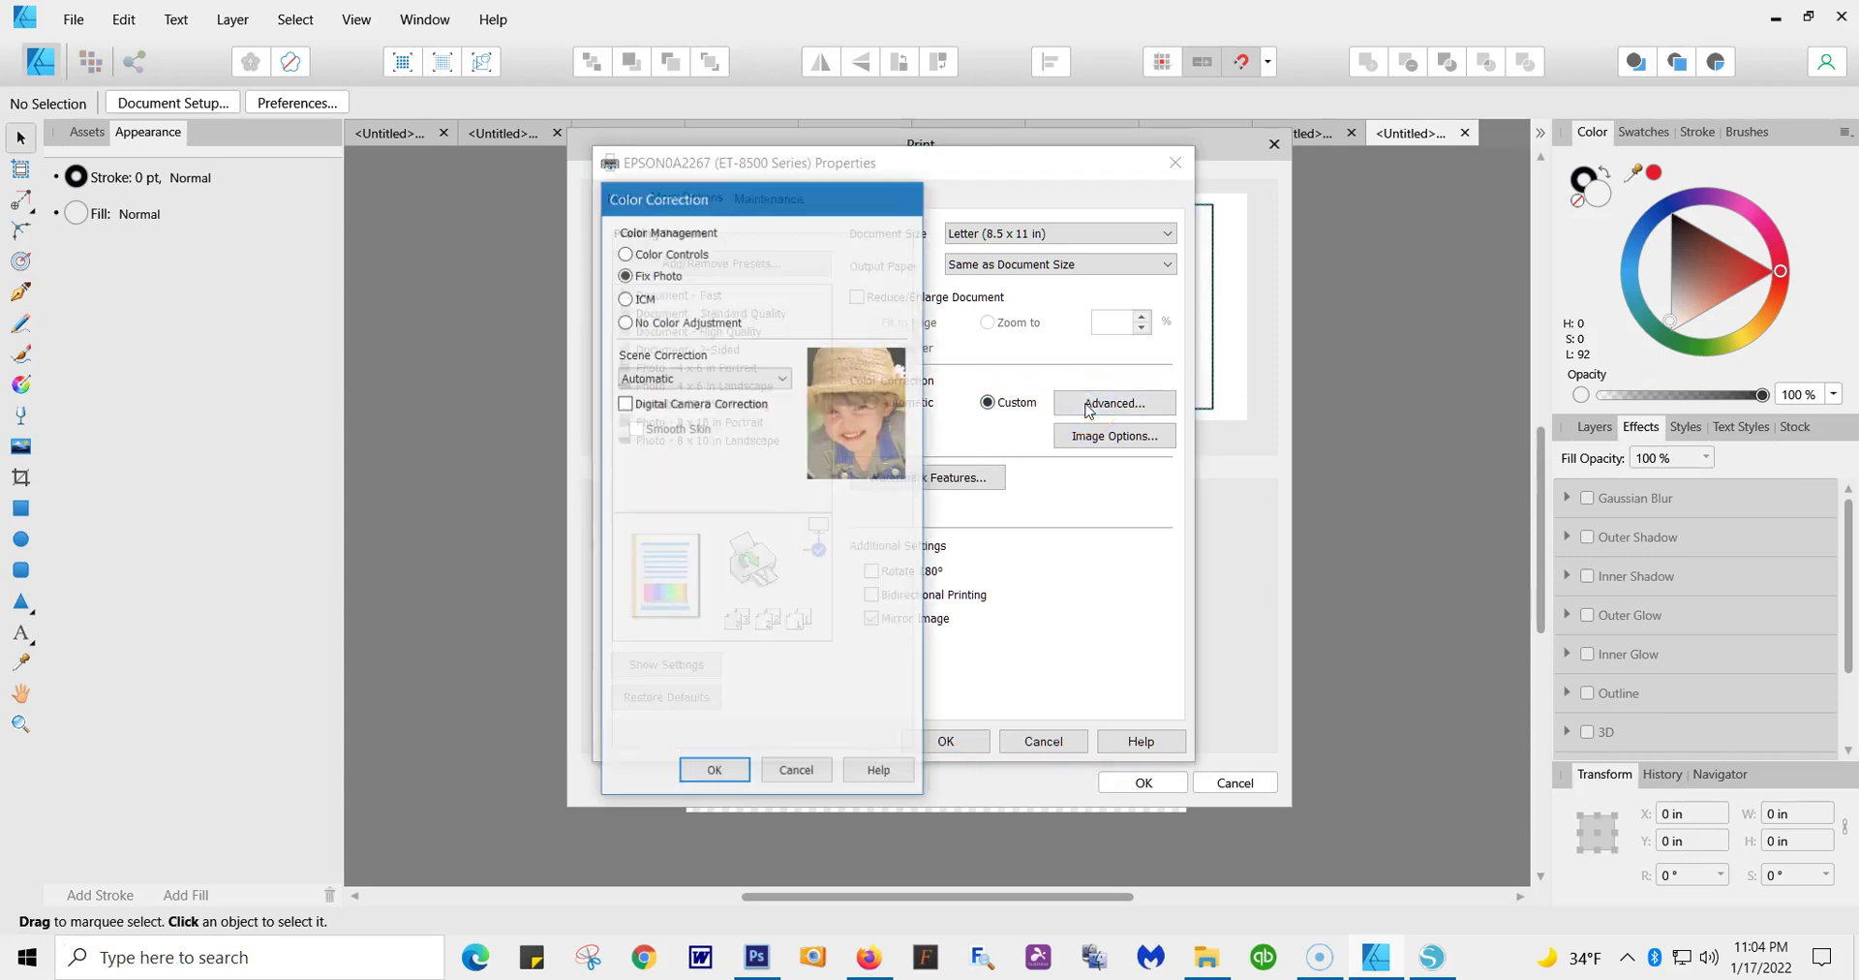
left_click(625, 322)
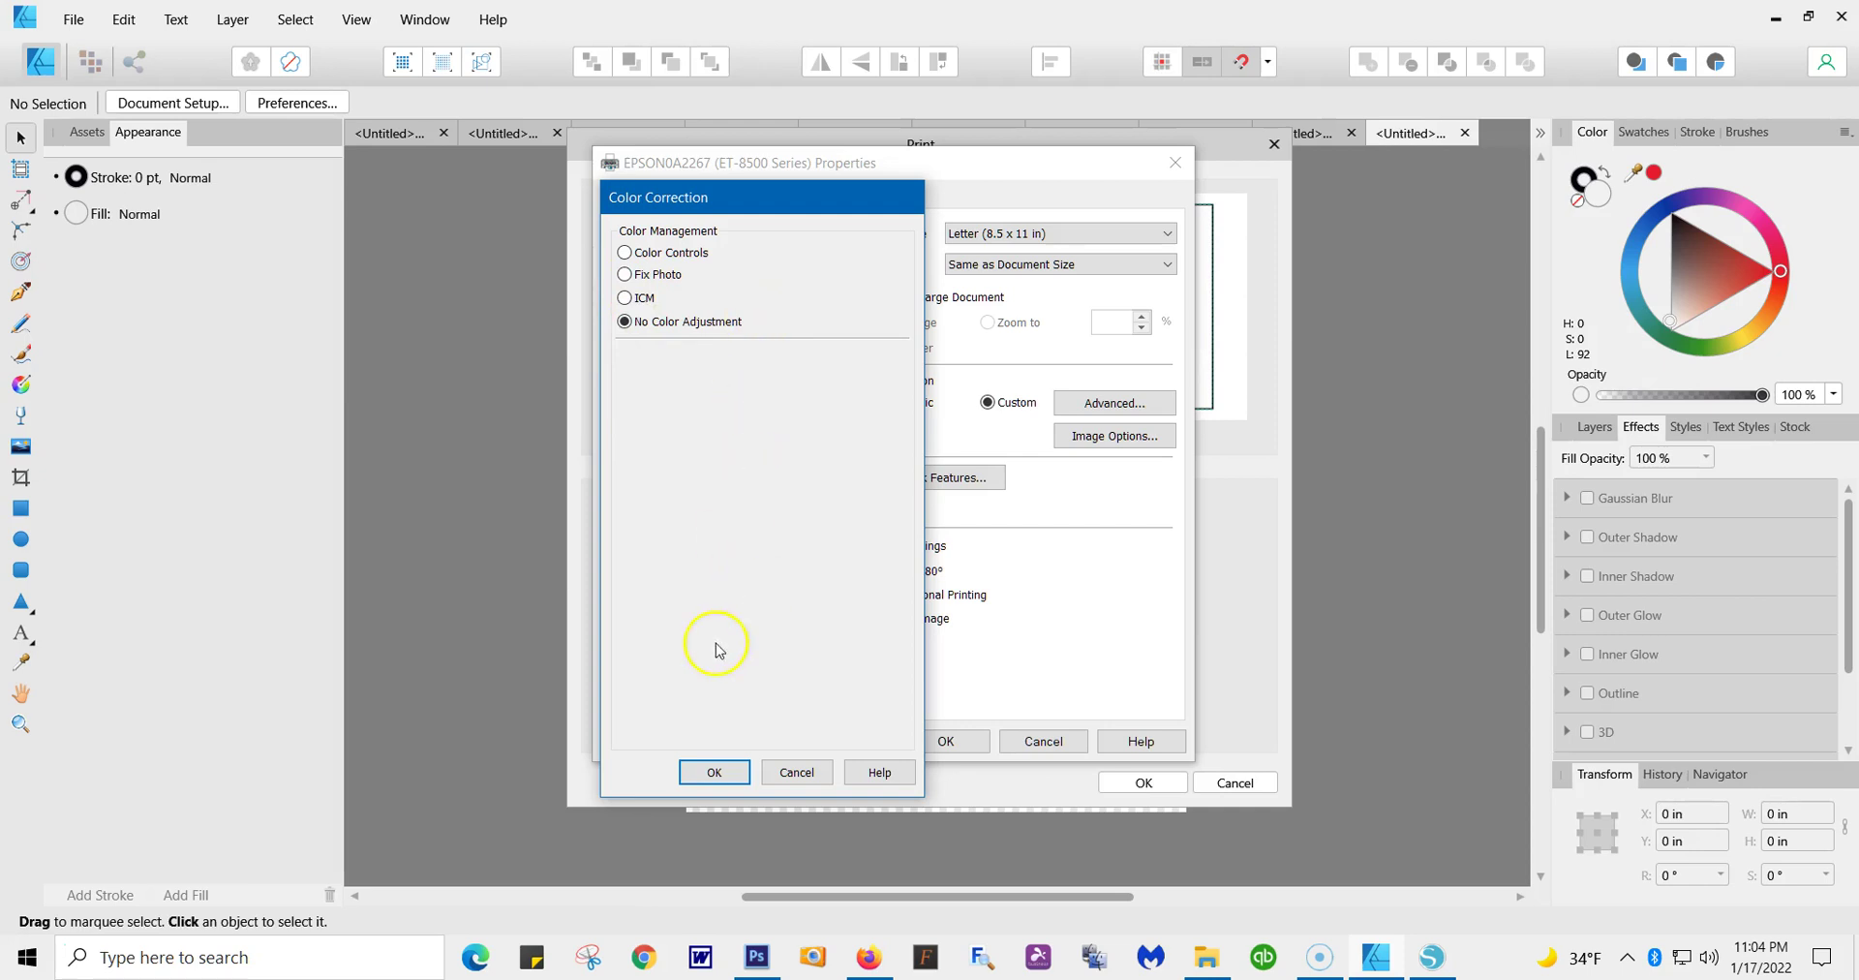
left_click(712, 774)
left_click(898, 624)
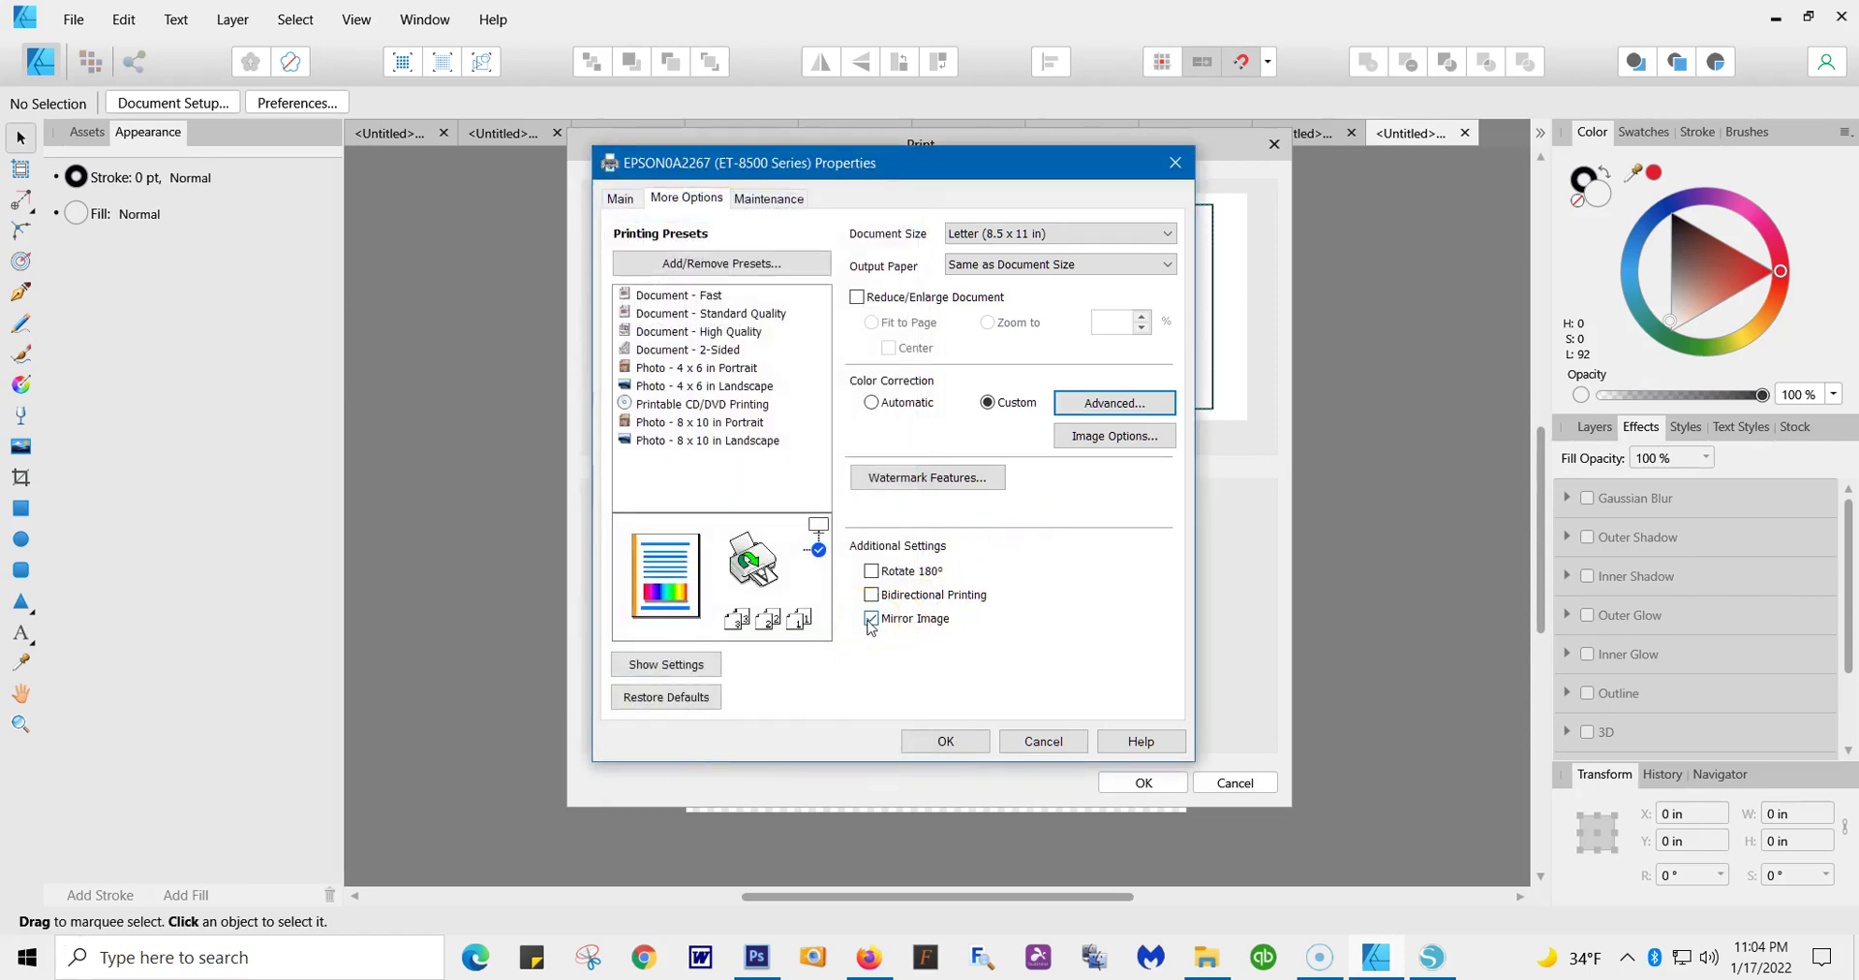
Accept the driver settings and bring up the Print dialog's Color Management section
left_click(957, 747)
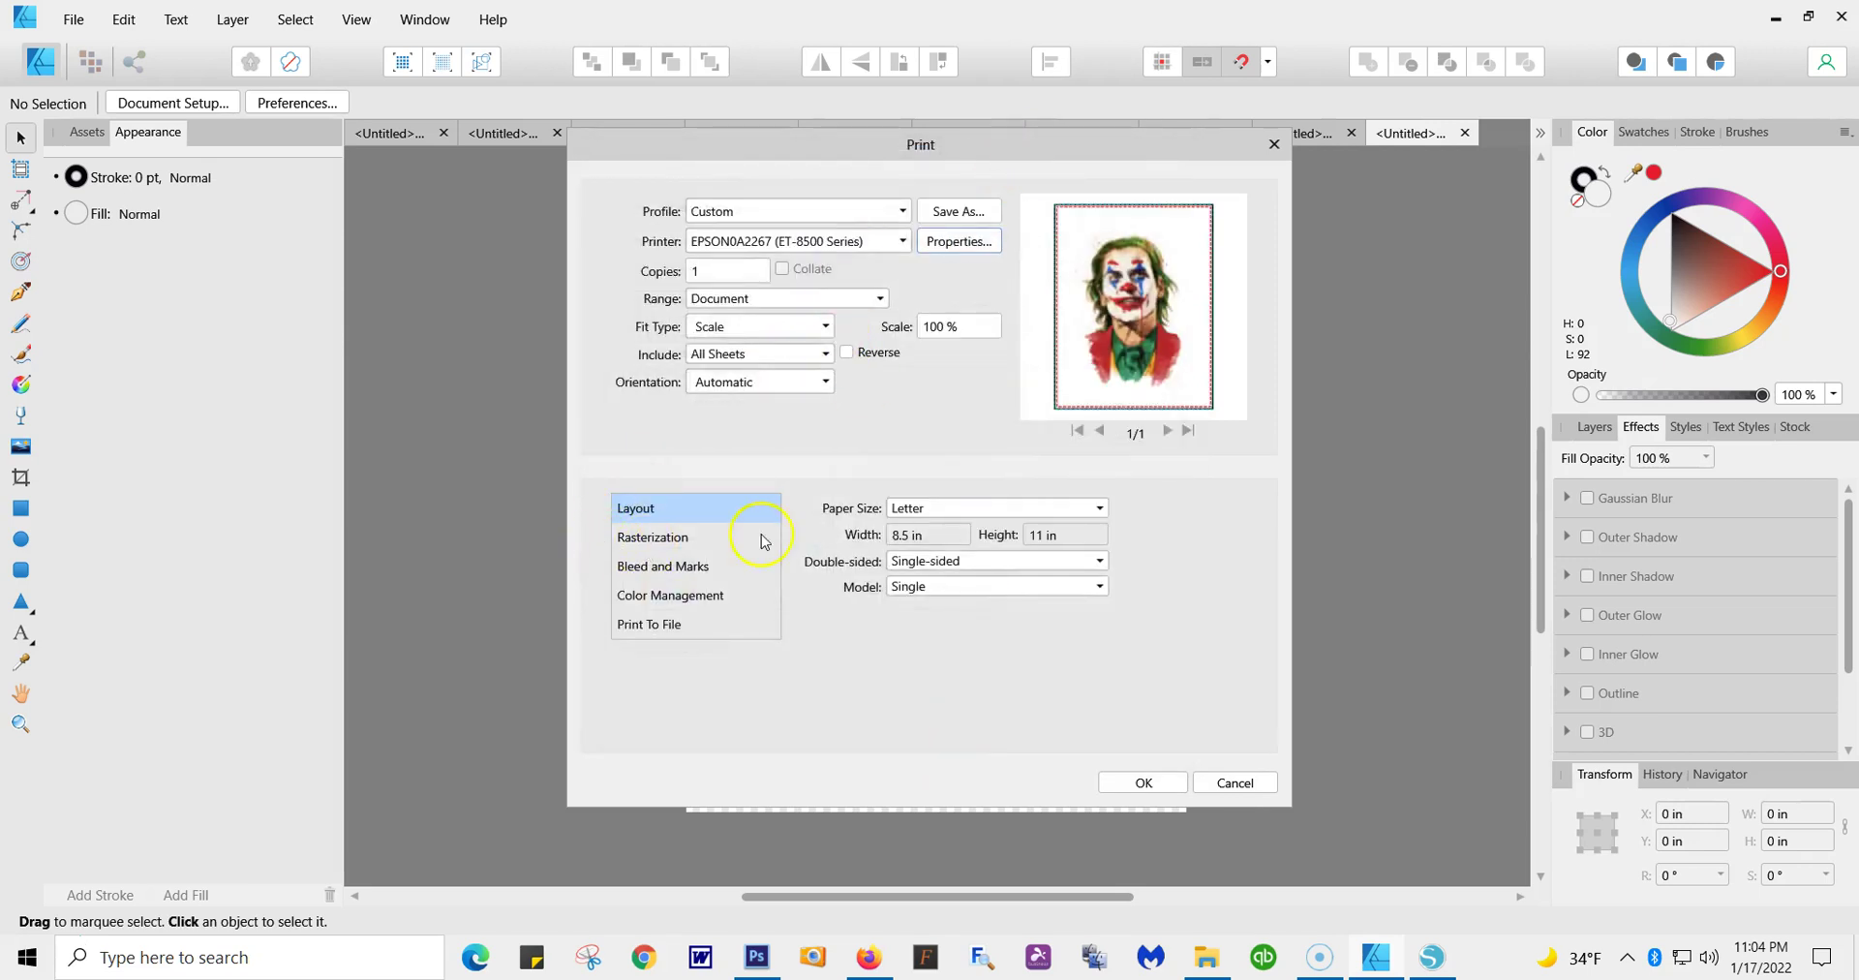
left_click(635, 544)
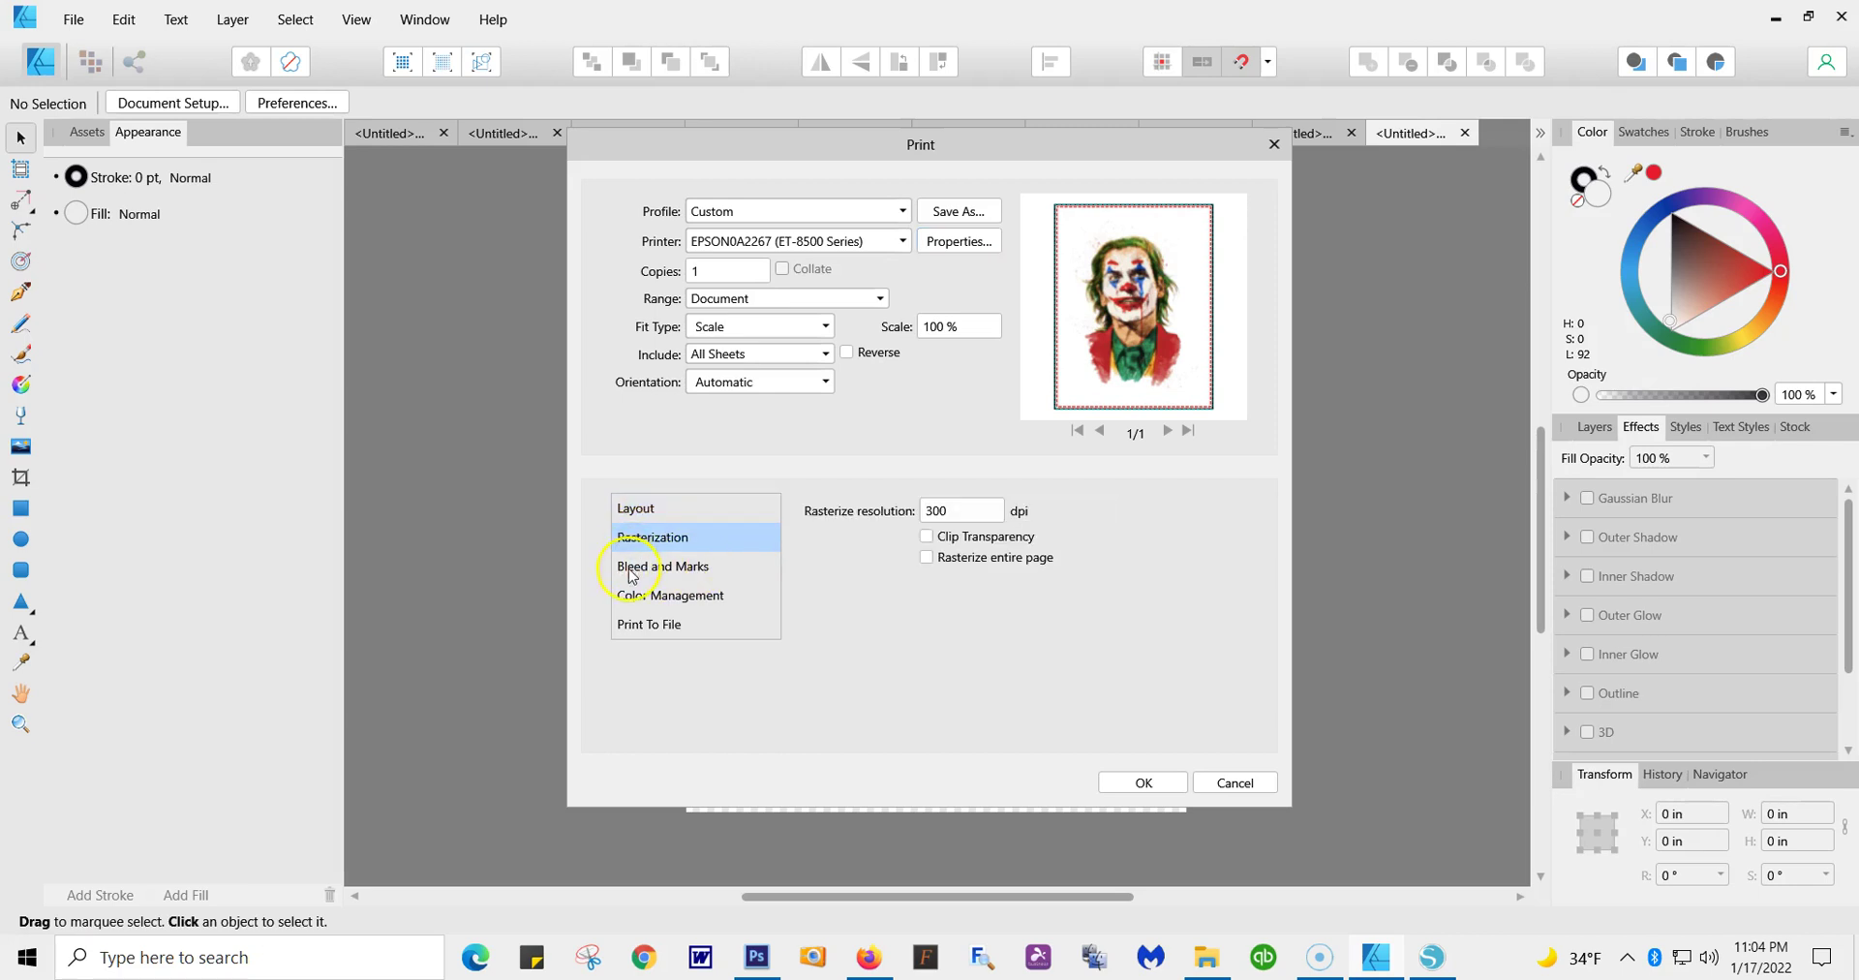
left_click(631, 572)
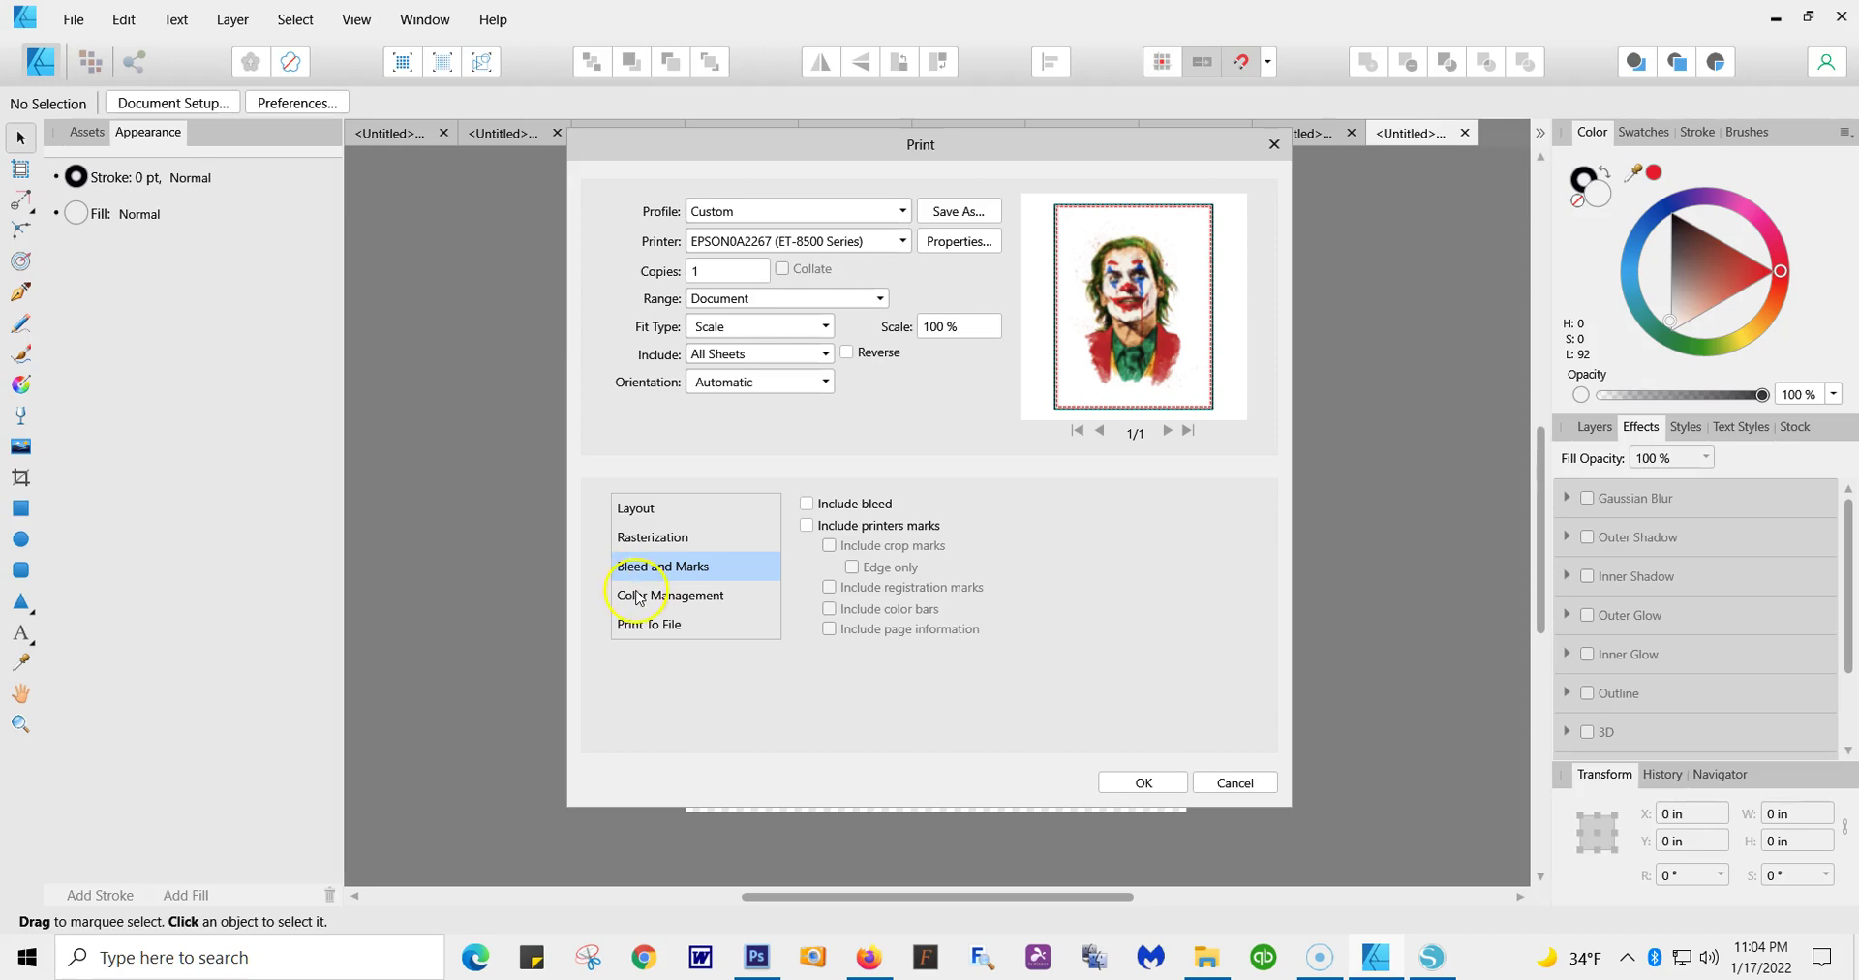
left_click(638, 596)
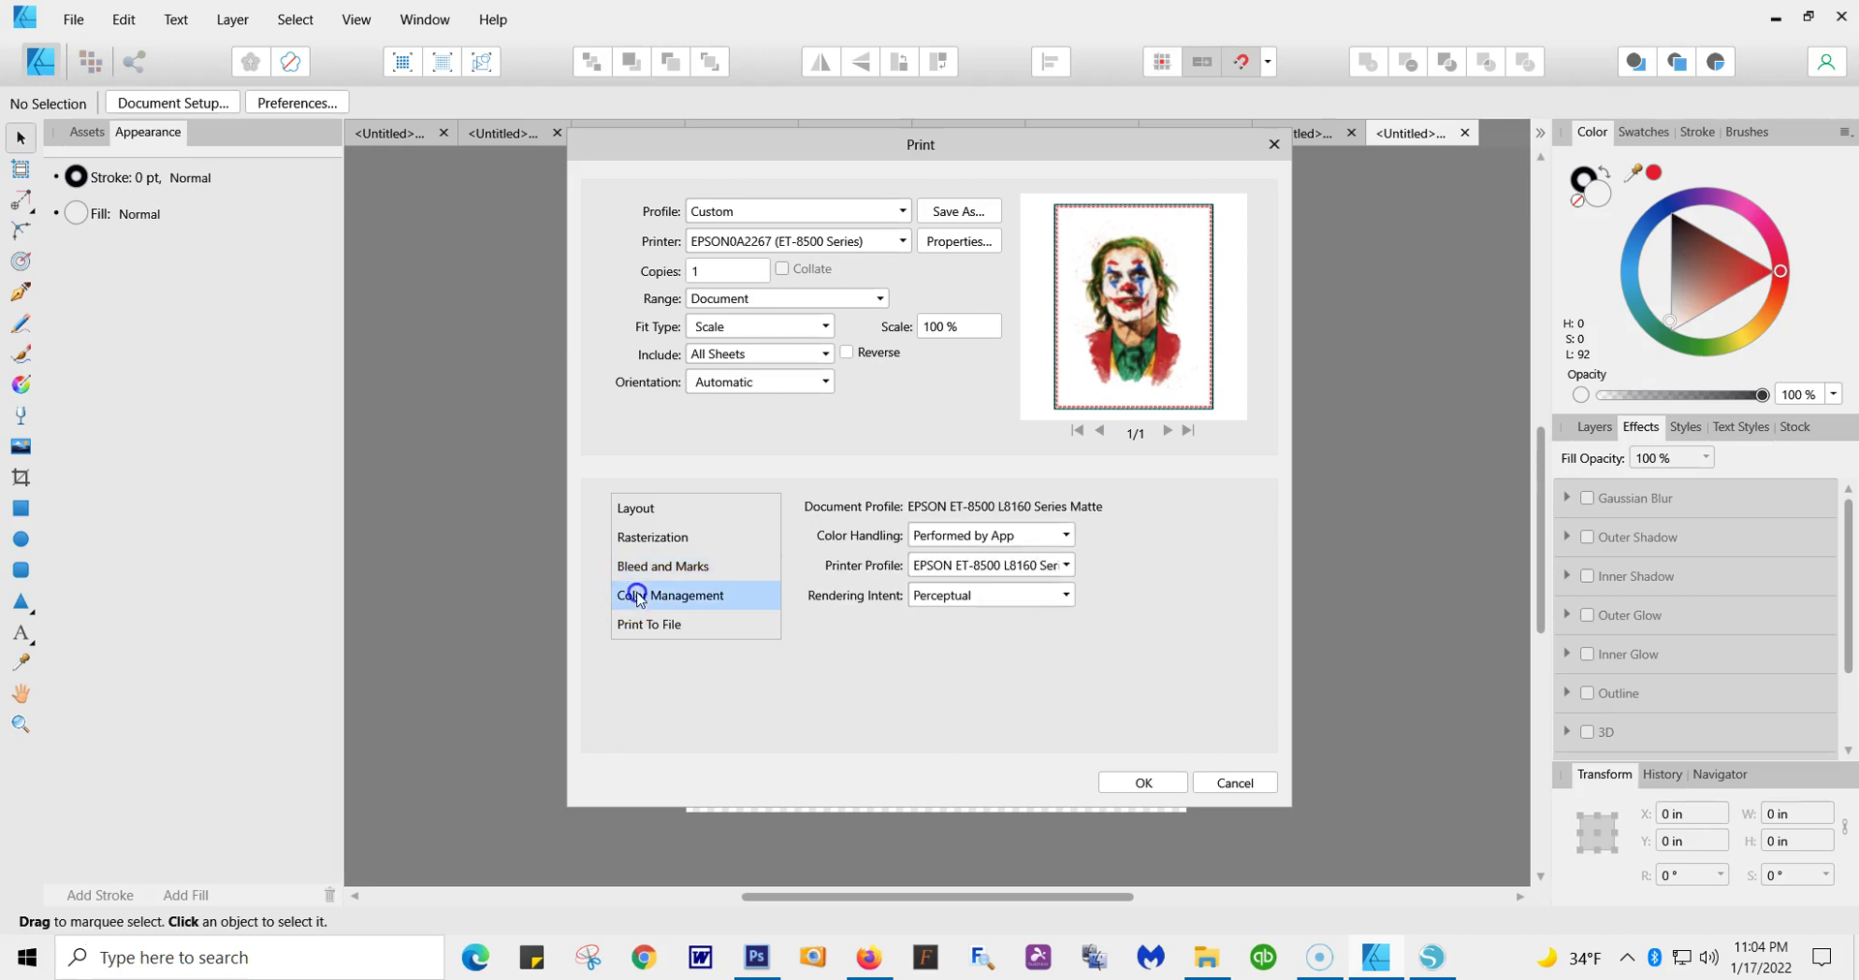
Choose the EPSON ET-8550 L8180 Series Matte printer profile with Perceptual rendering intent
left_click(1066, 565)
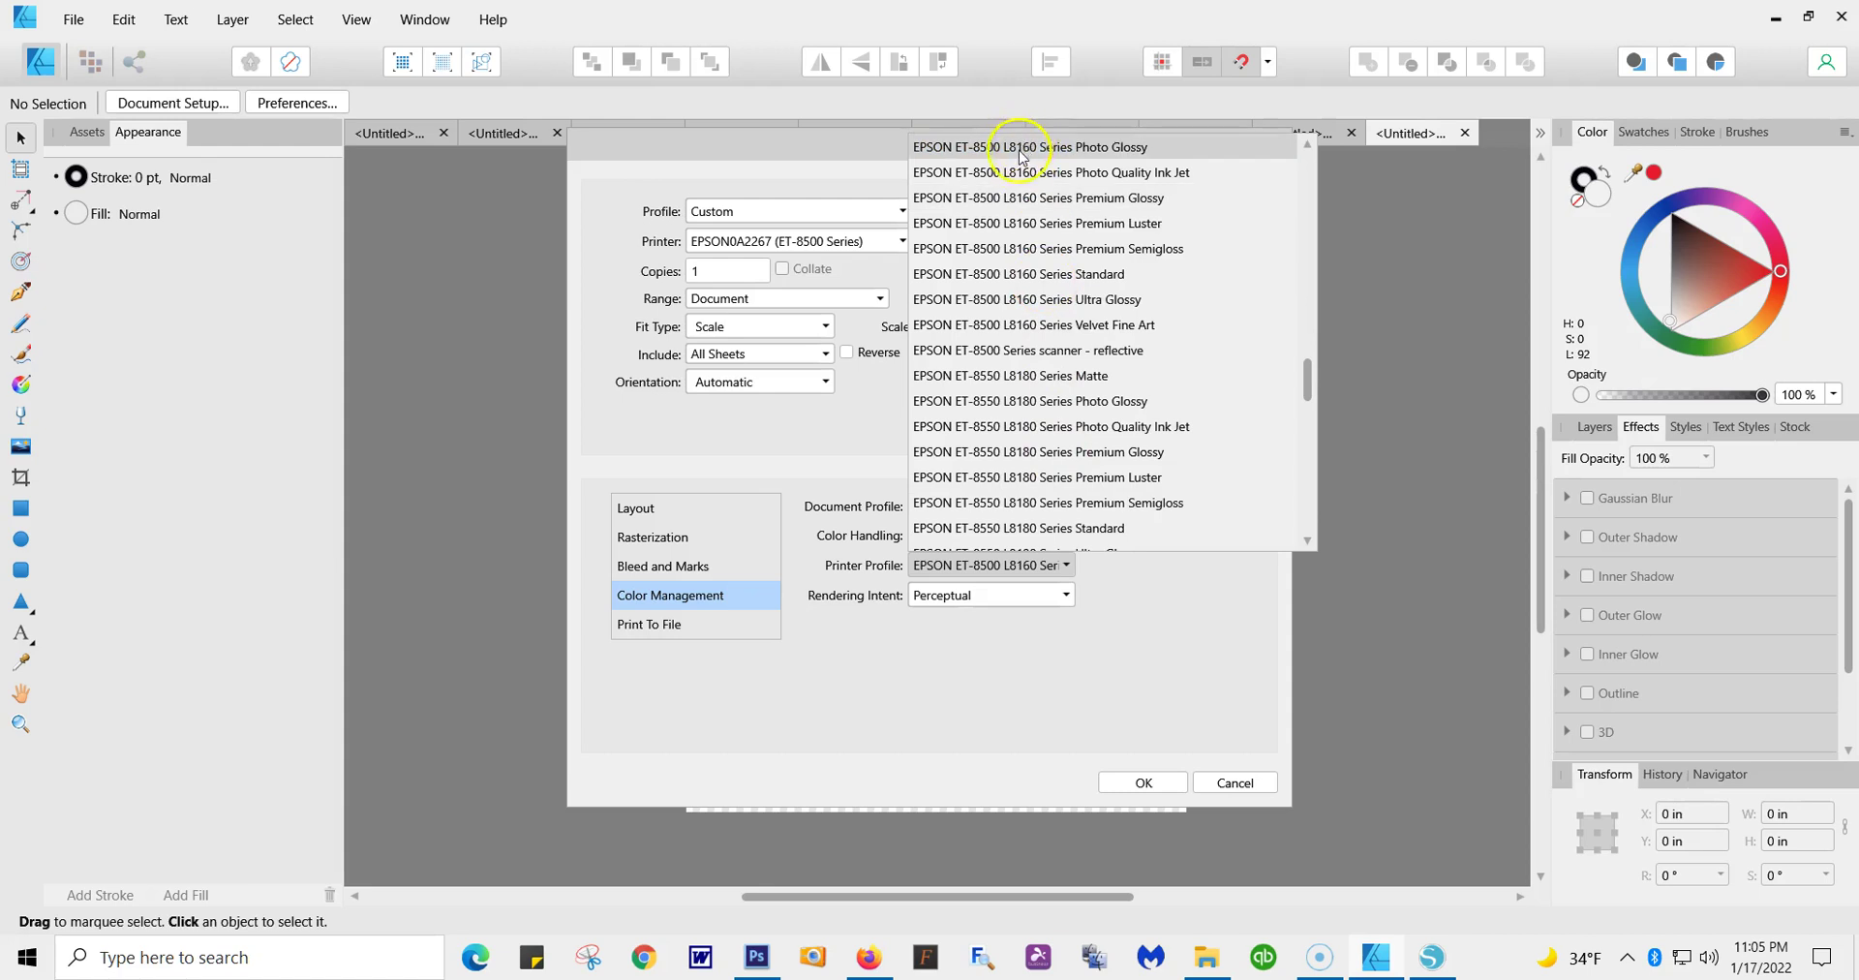
scroll(1012, 179, "down", 1)
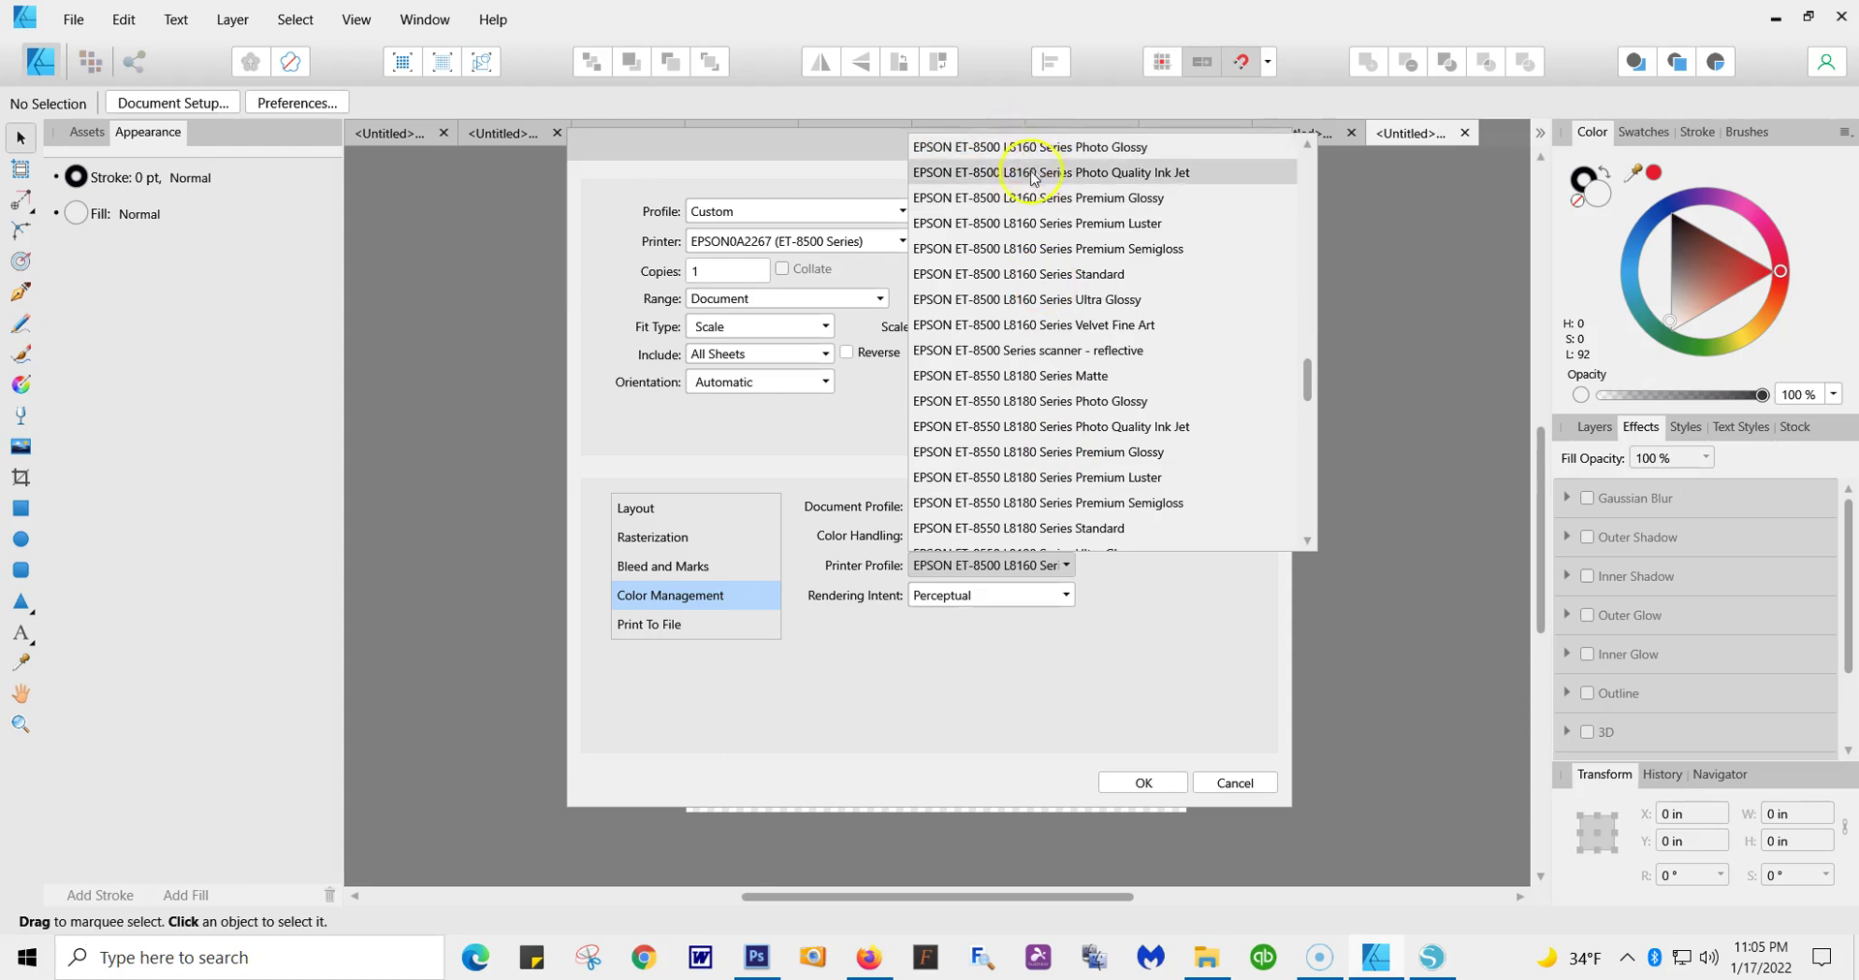
left_click(1075, 383)
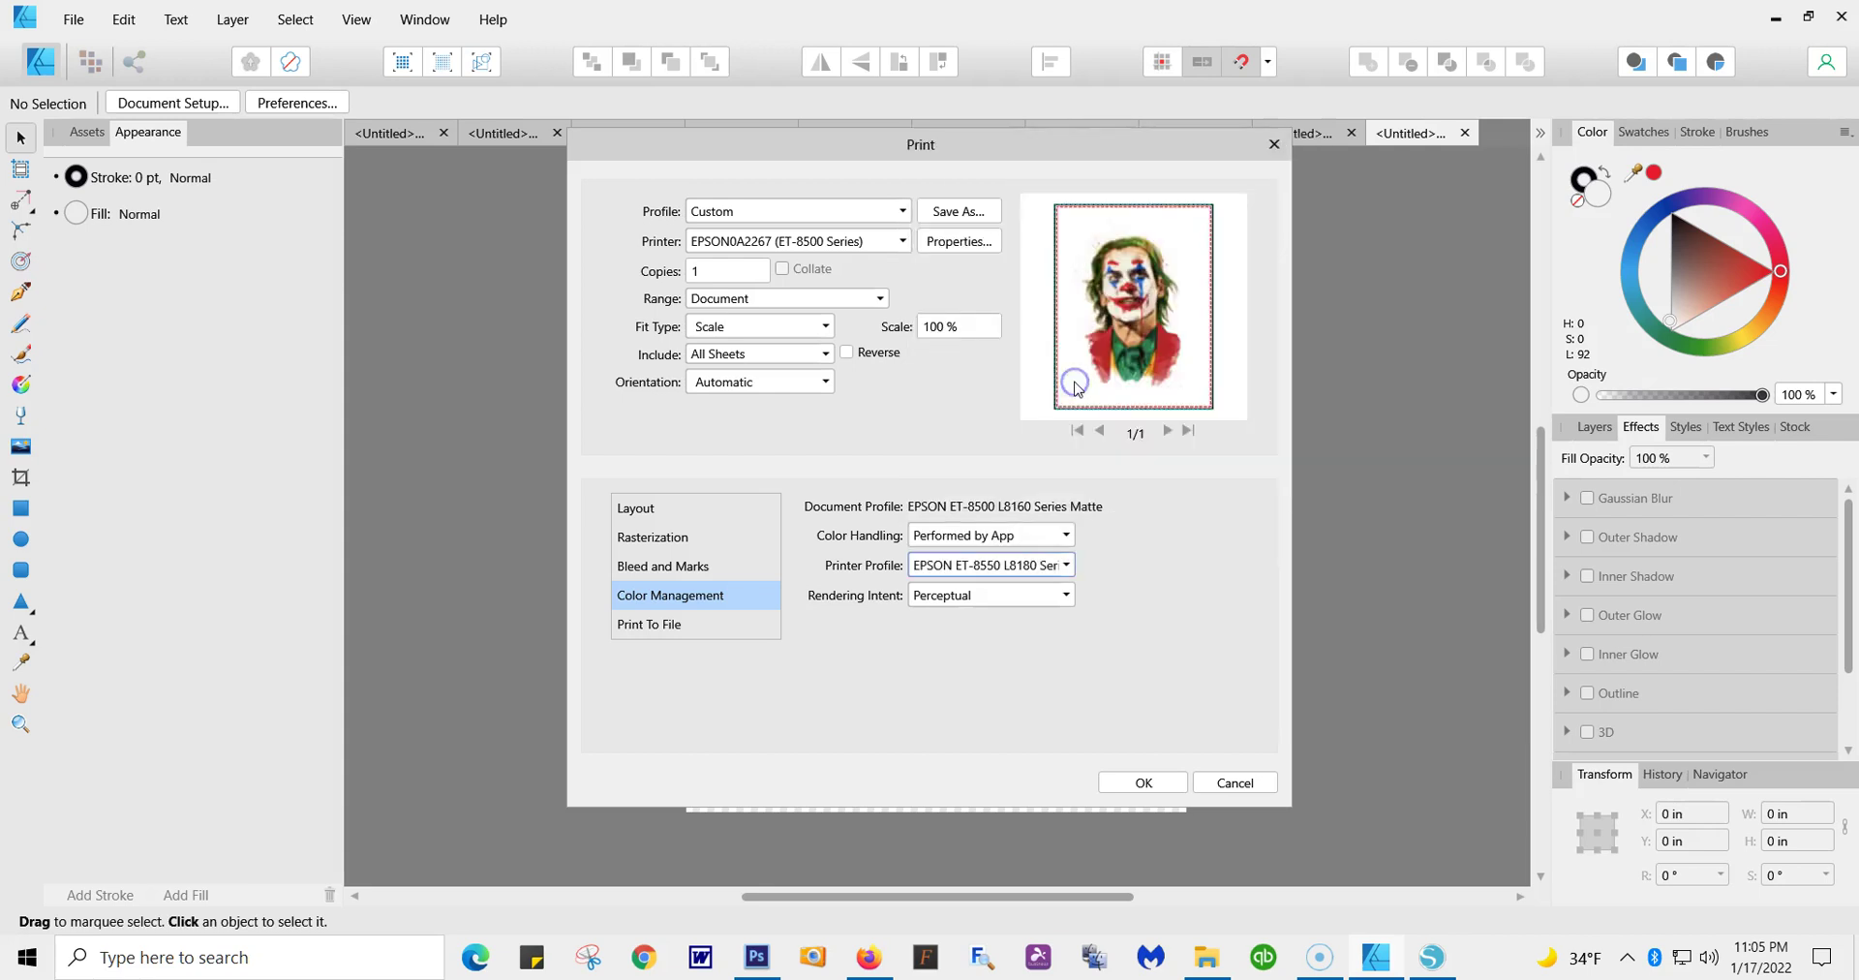
left_click(1066, 597)
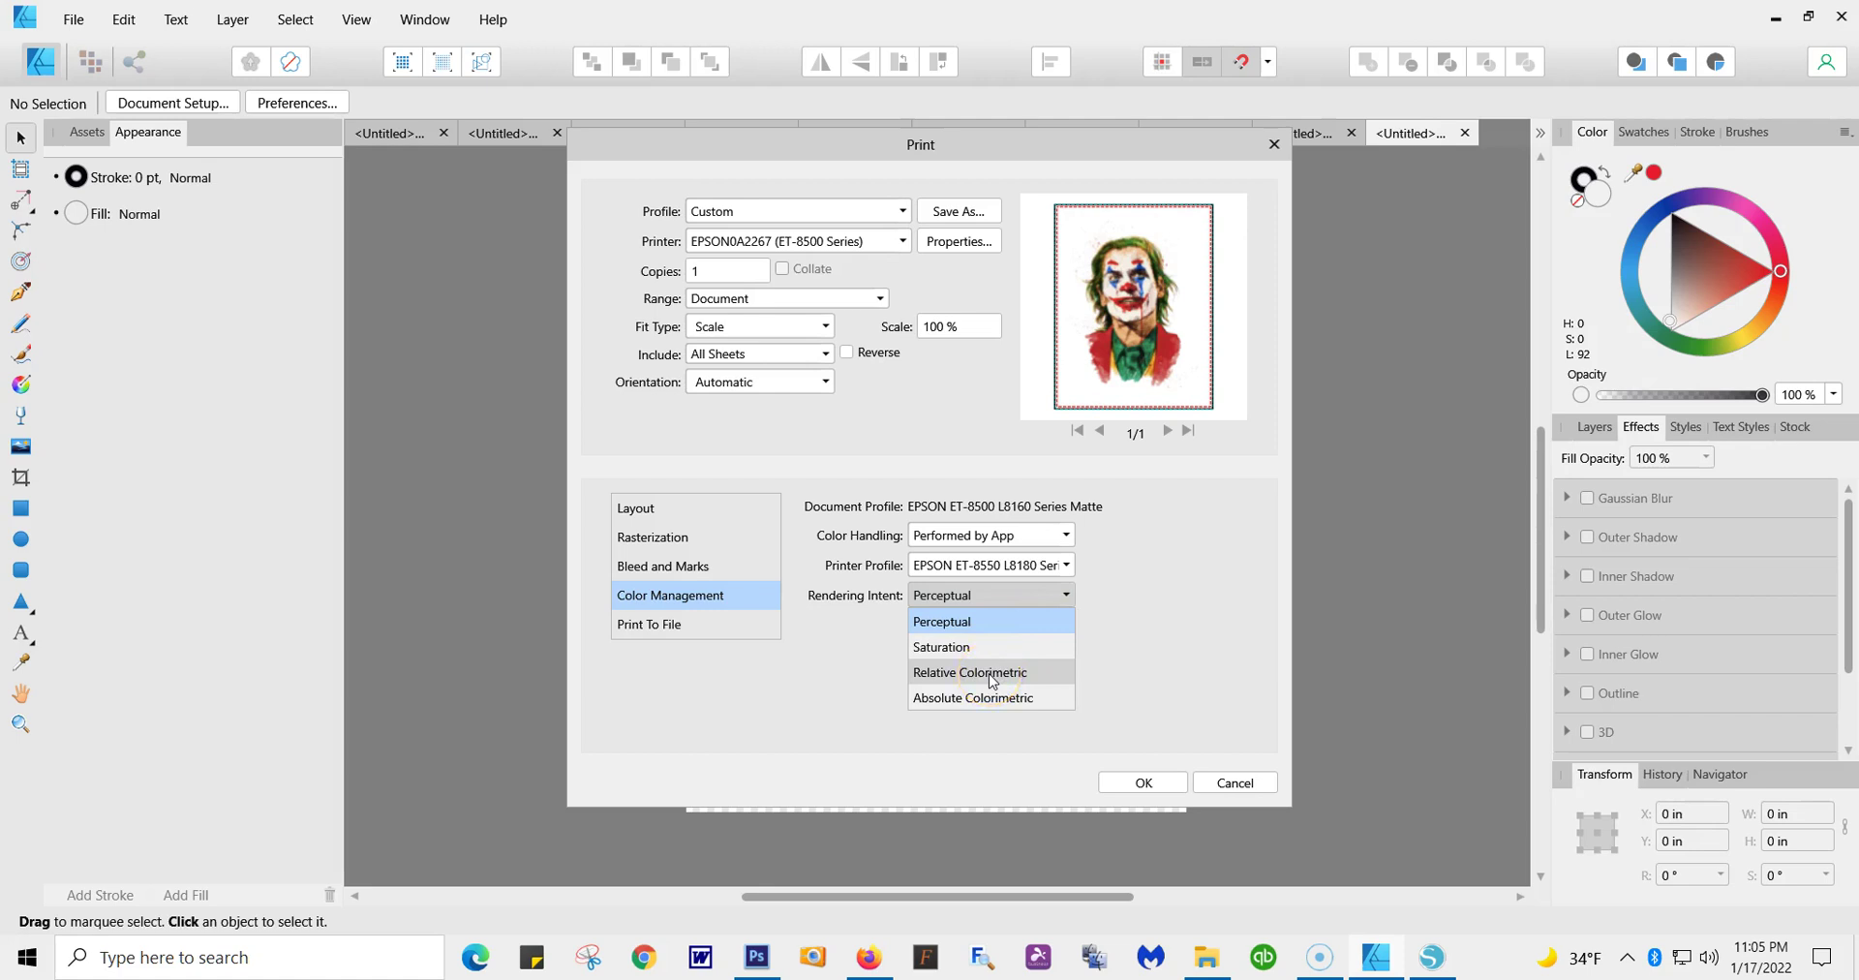
left_click(990, 621)
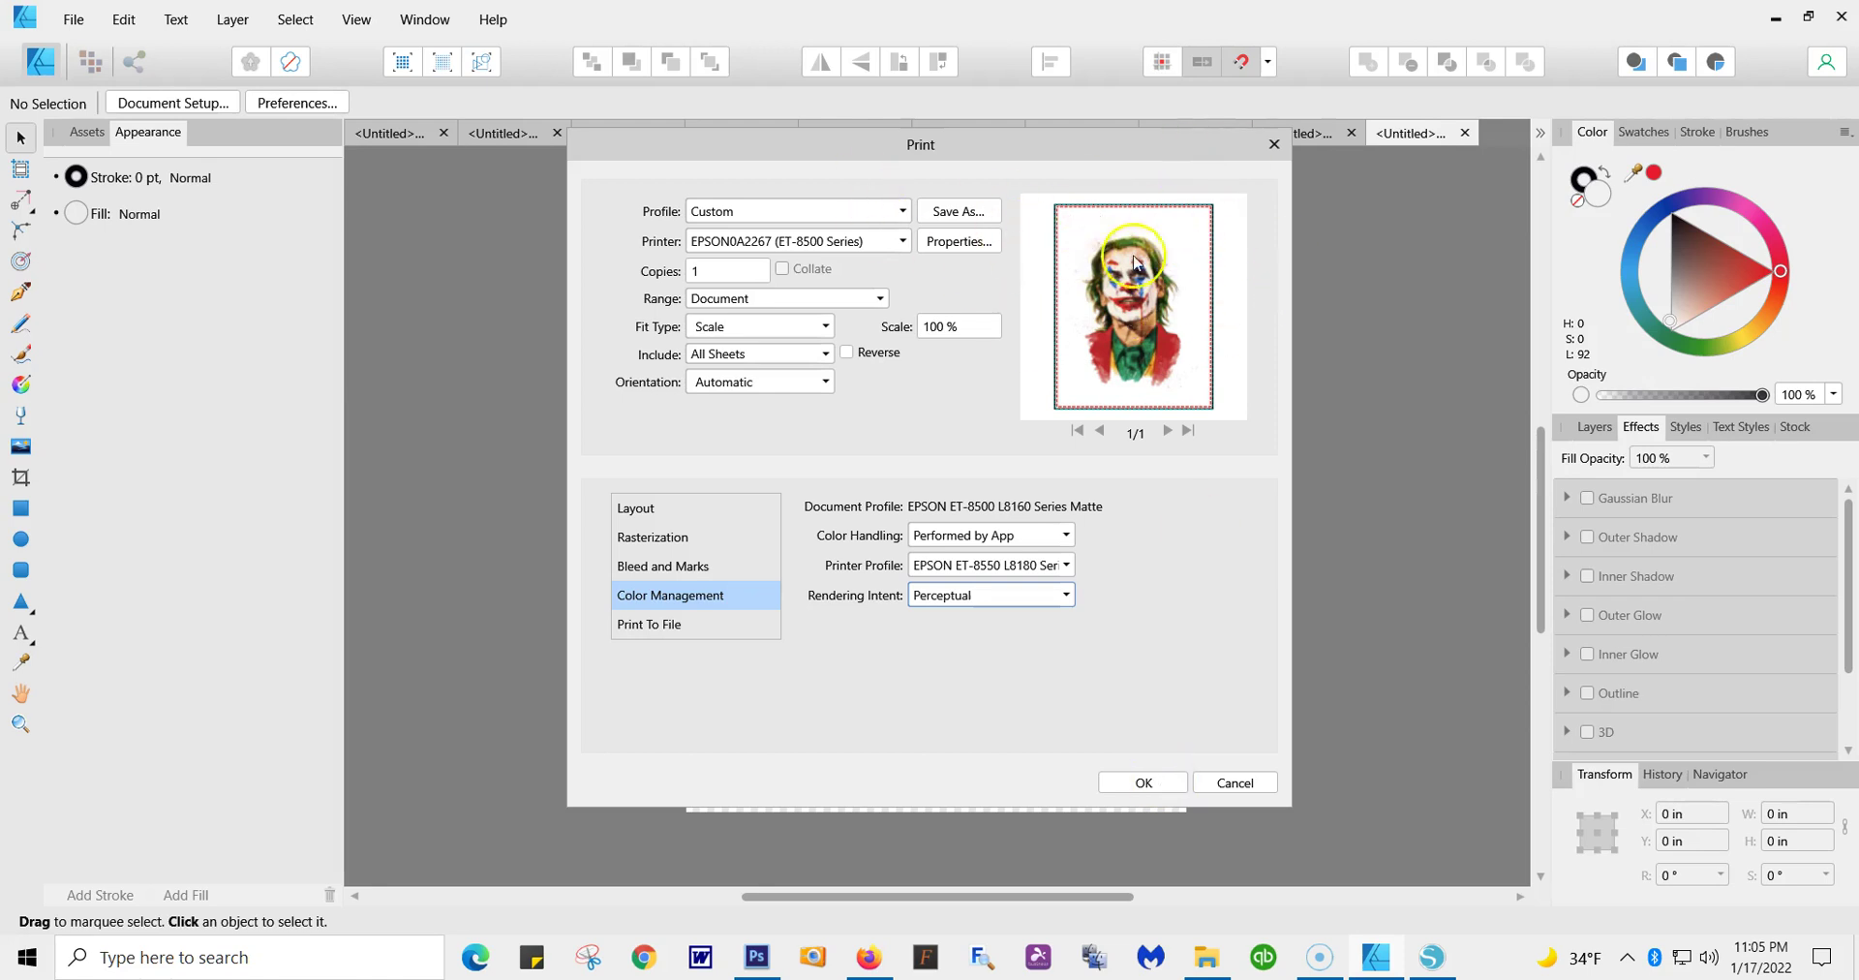
Set Fit Type to Fit to Printable, view the Epson print preview, then cancel the job
left_click(823, 326)
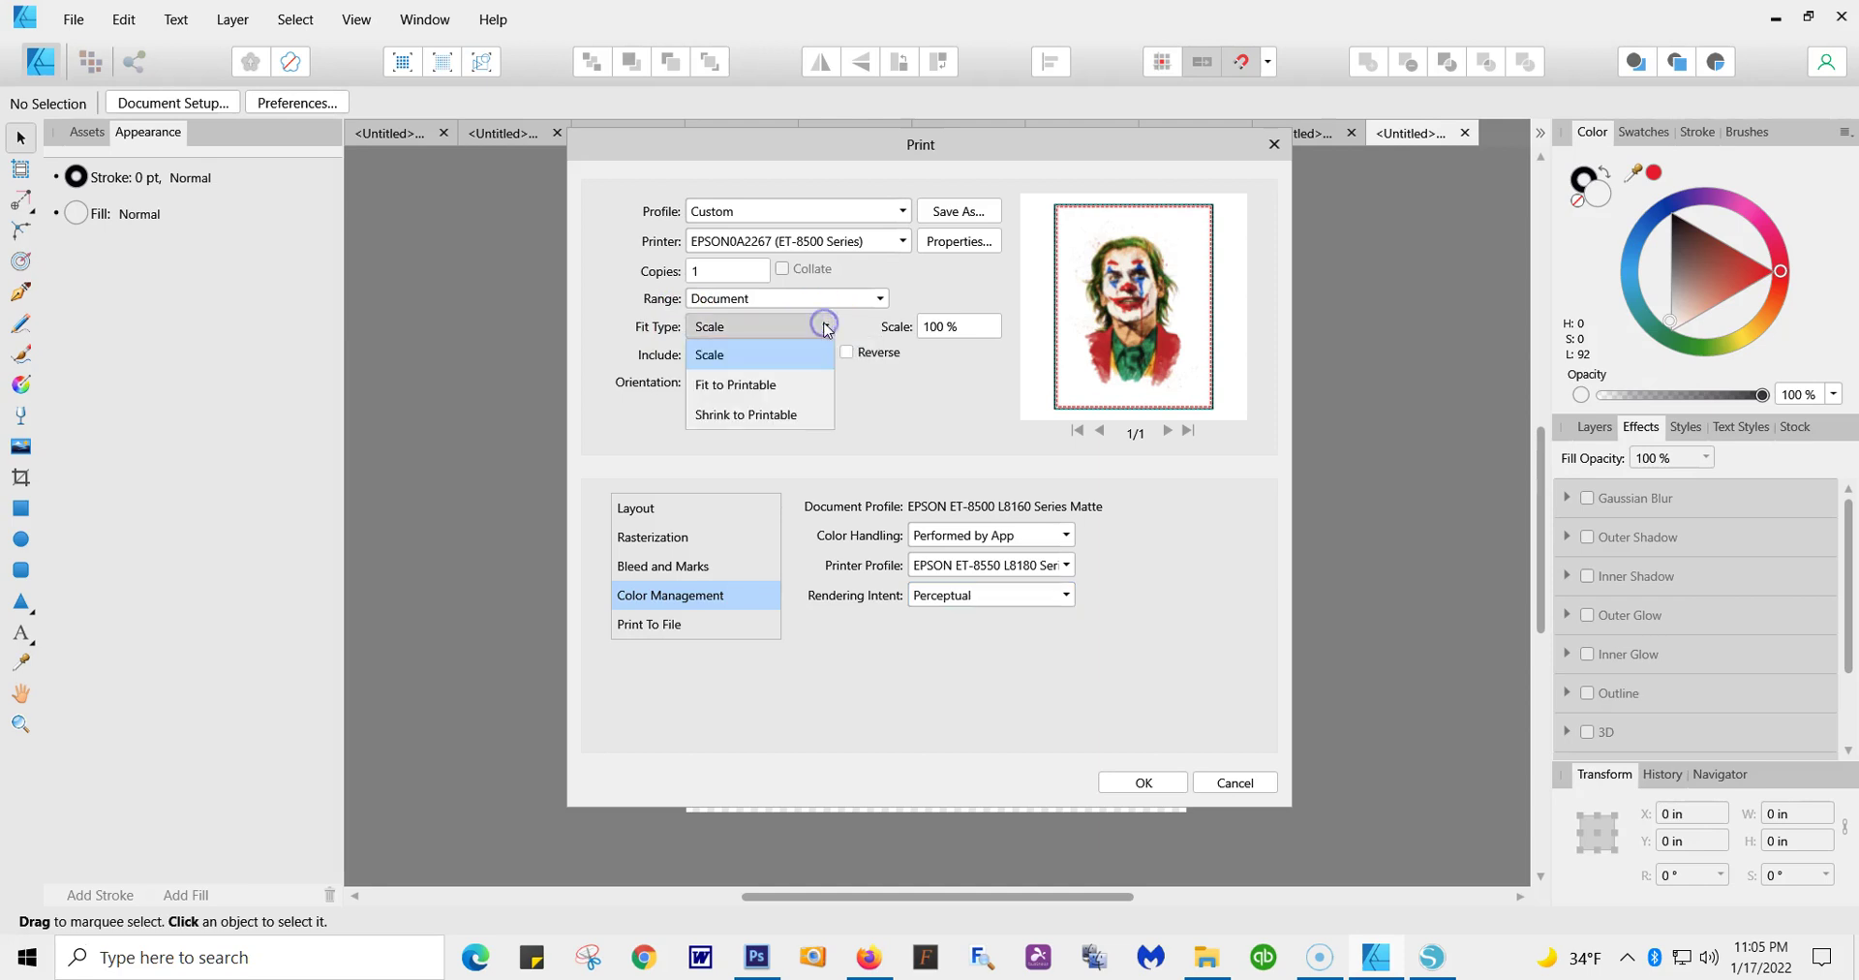
left_click(765, 386)
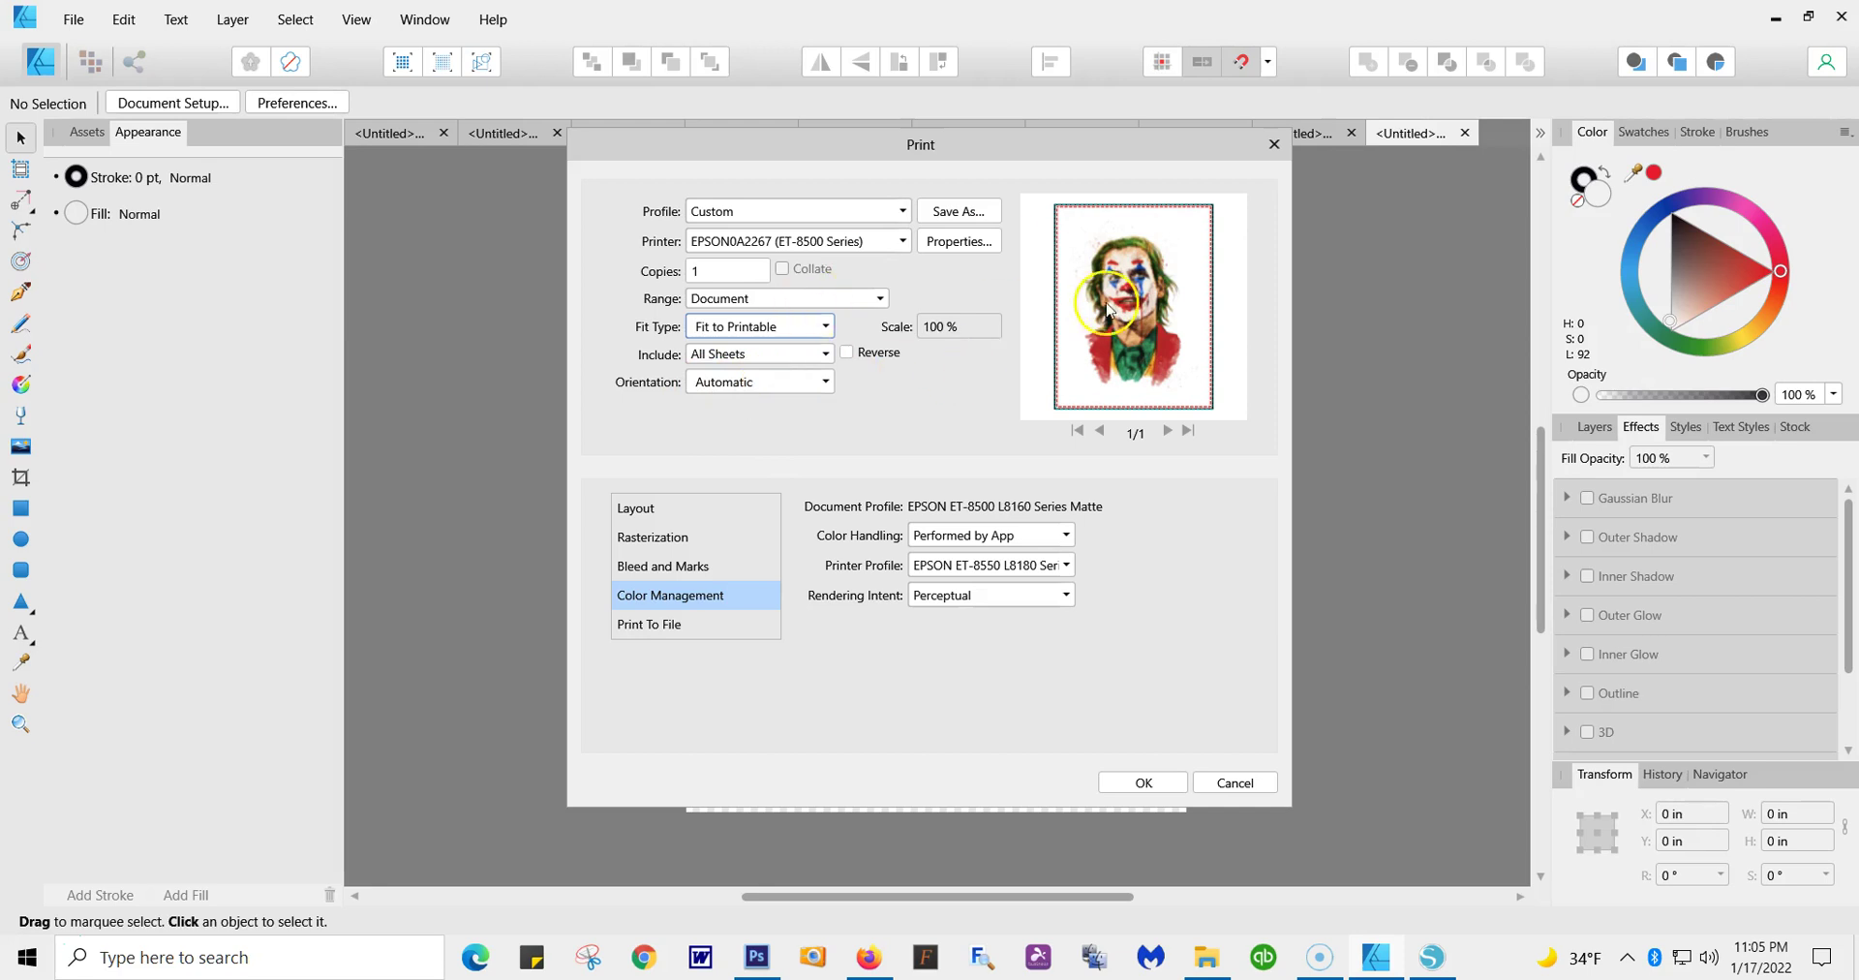
left_click(1145, 782)
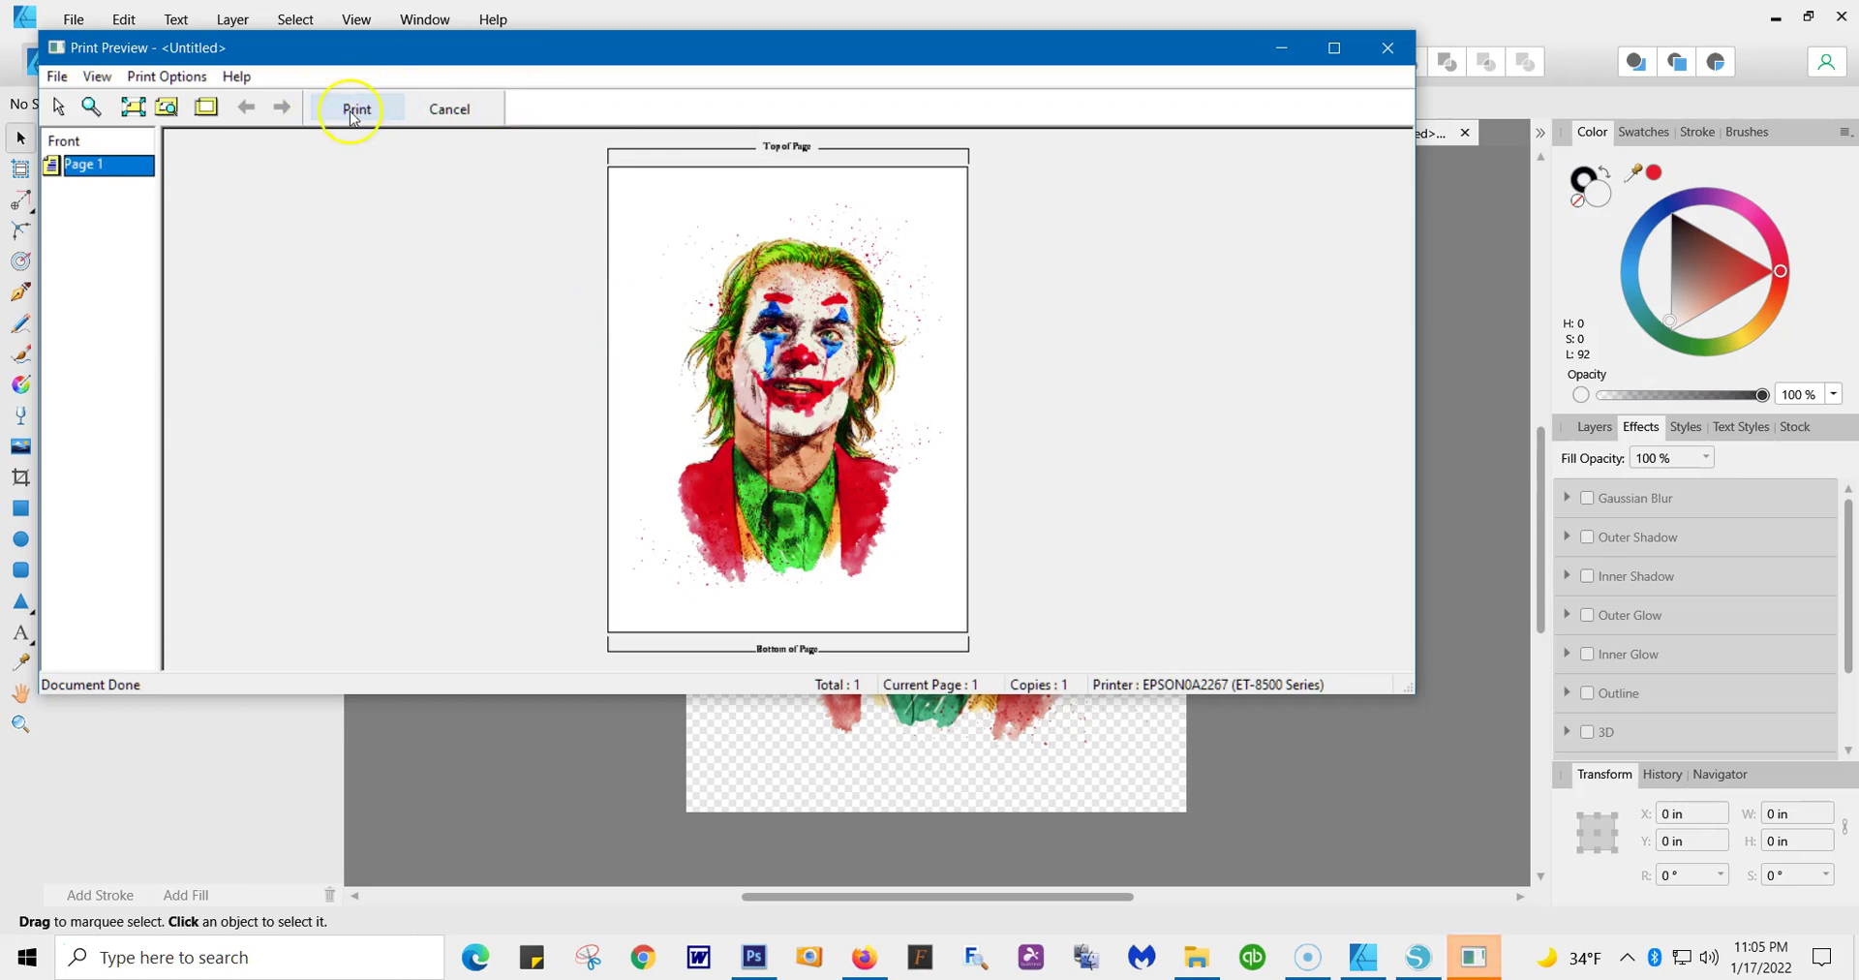
left_click(450, 114)
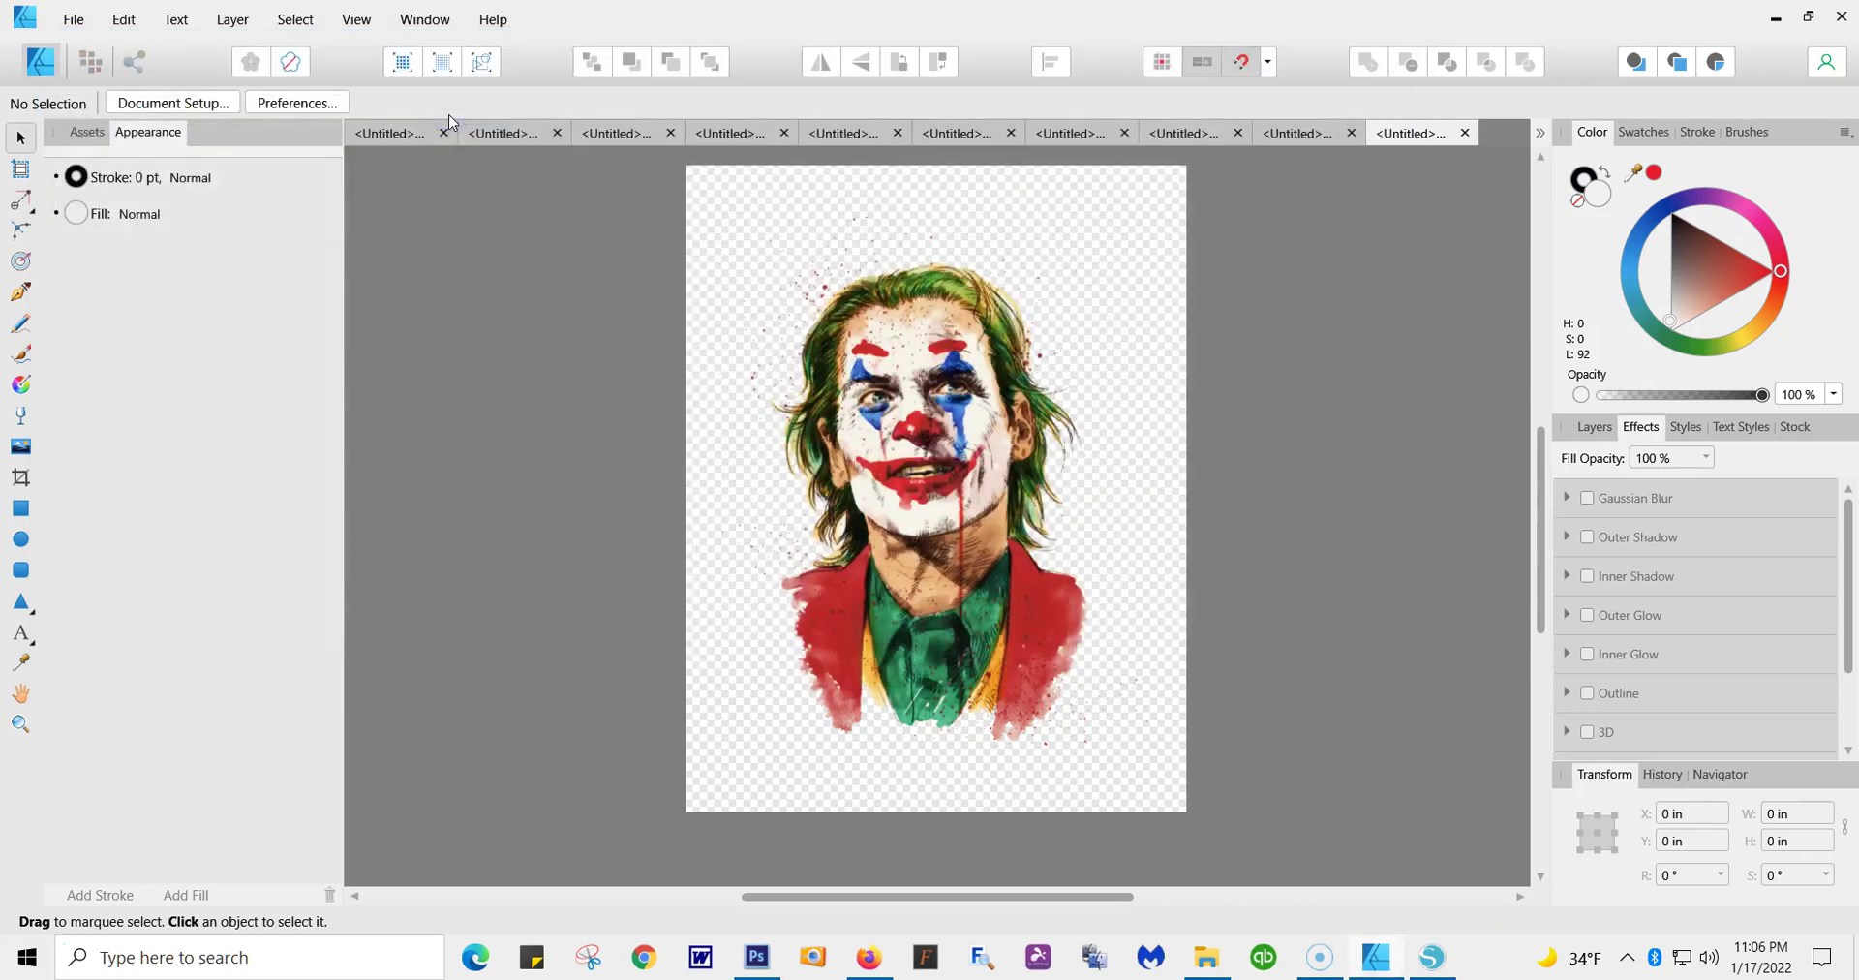
Dismiss the Epson print preview to return to the joker Letter page canvas
left_click(505, 201)
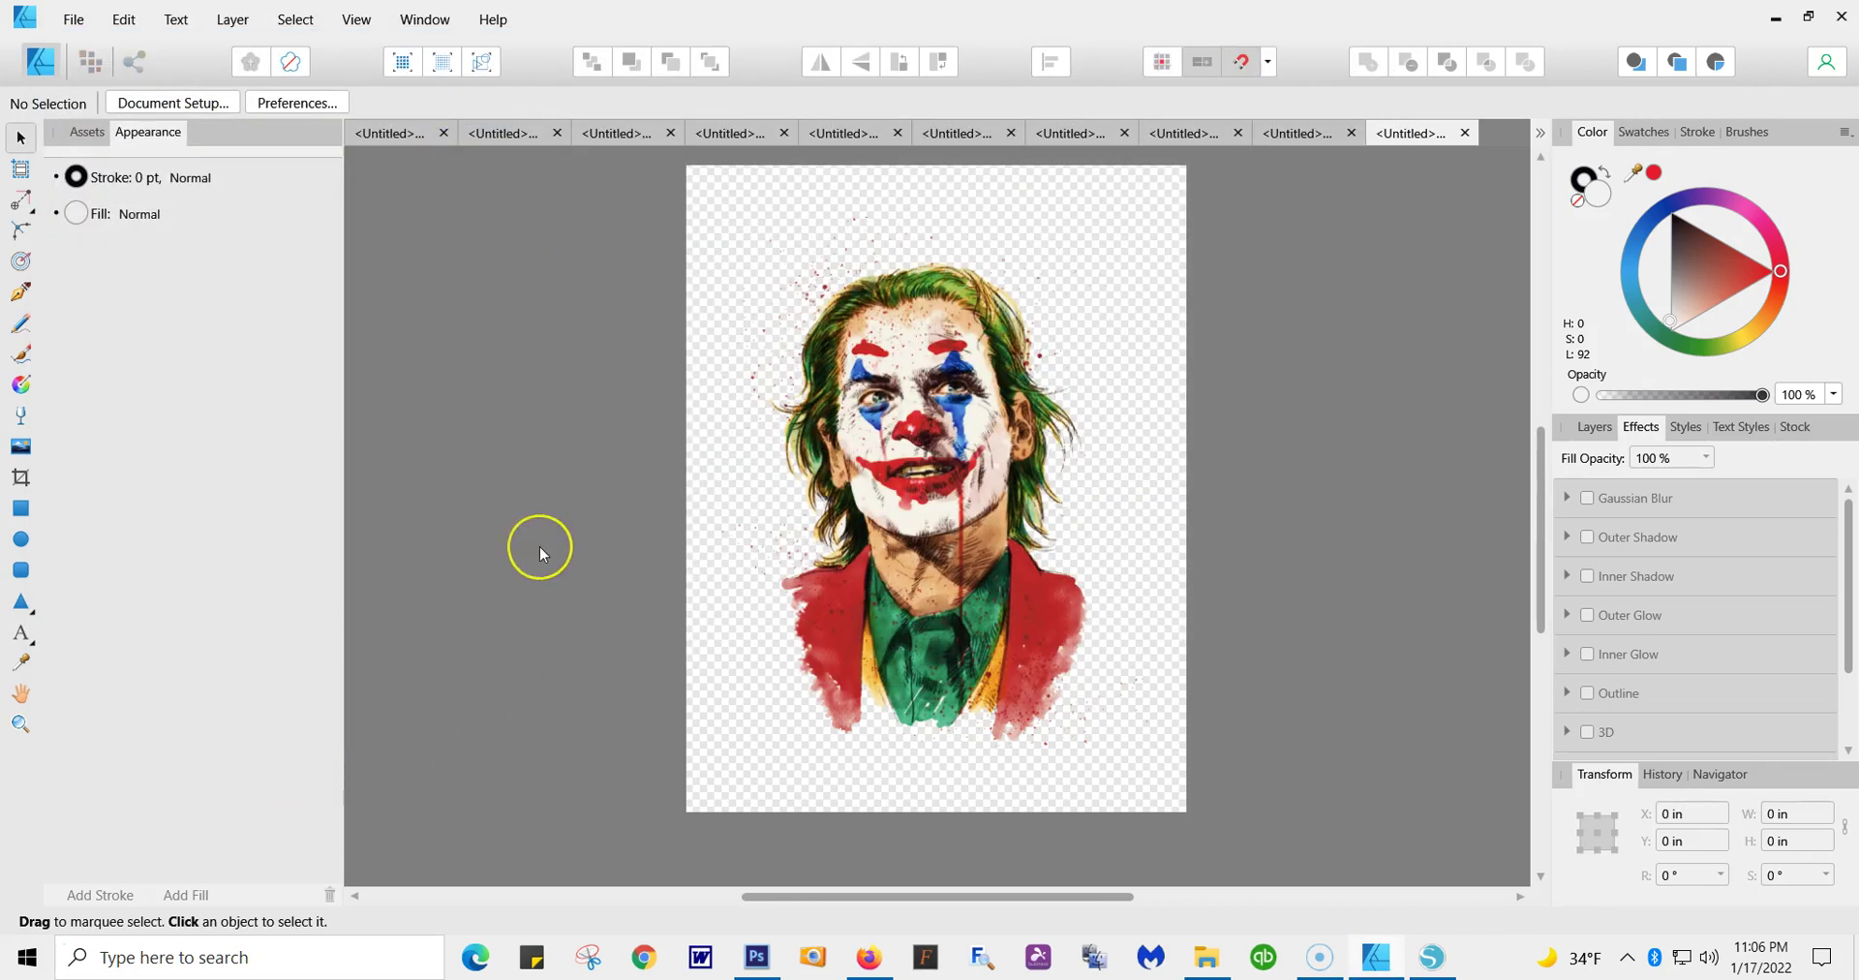